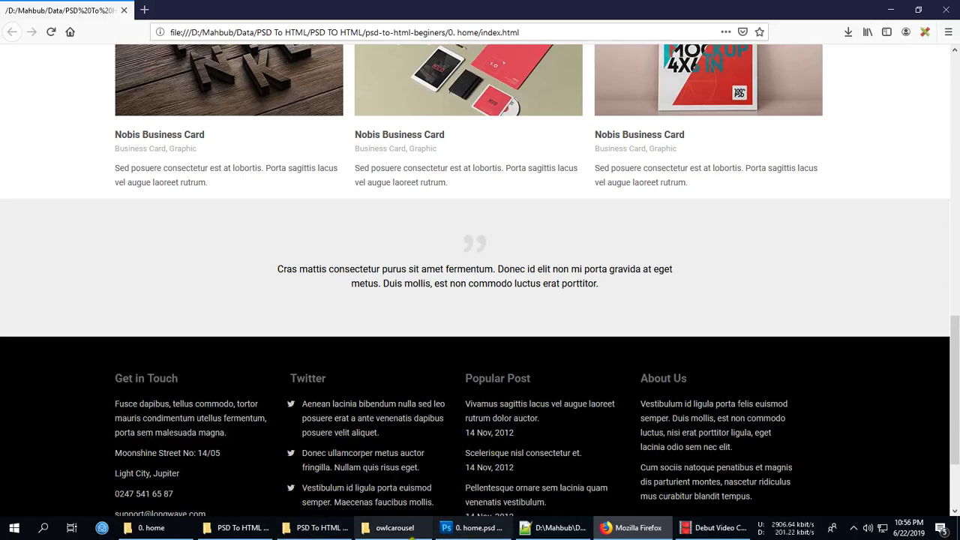
Glance at the tutorial videos folder, then step the Marble hero slider next, previous, next.
left_click(303, 528)
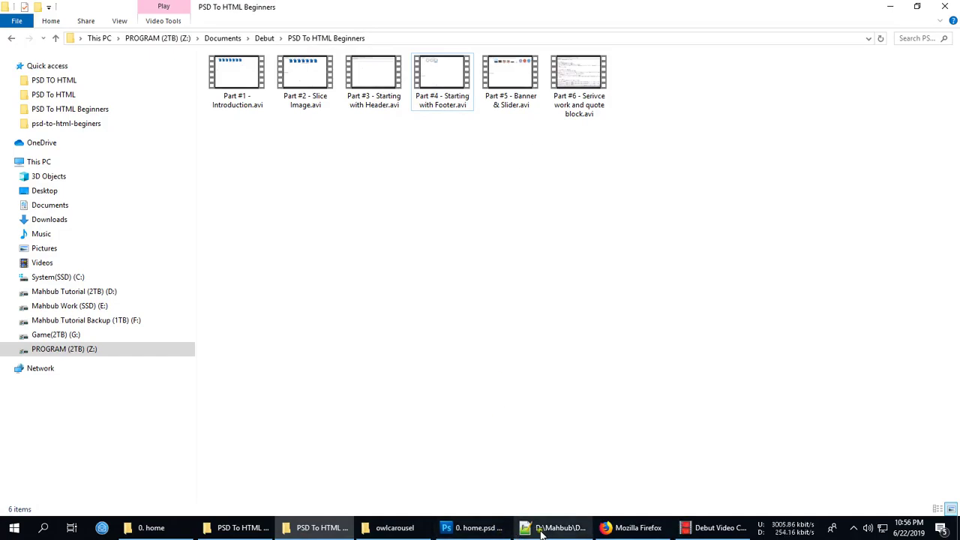
left_click(634, 527)
scroll(560, 271, "up", 10)
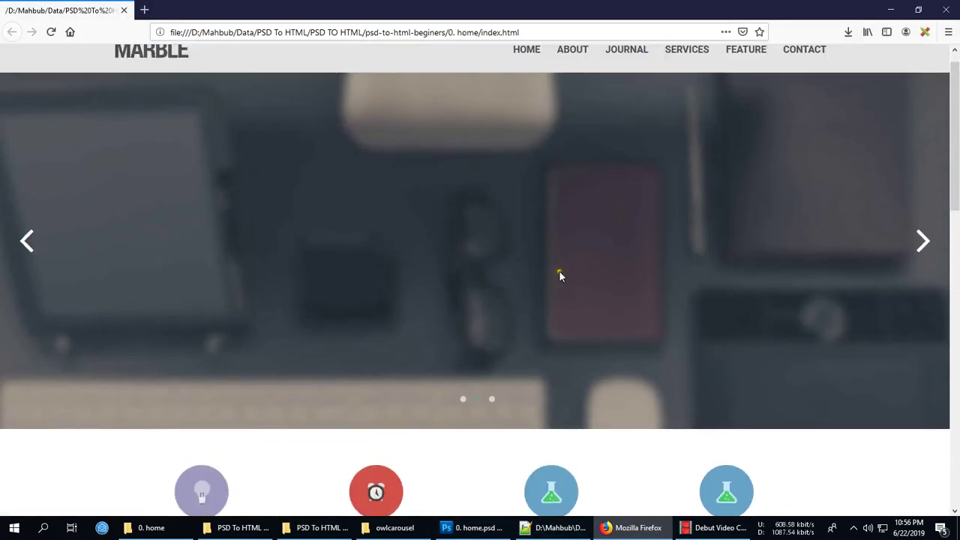
scroll(563, 268, "down", 8)
scroll(577, 261, "down", 8)
scroll(578, 261, "up", 4)
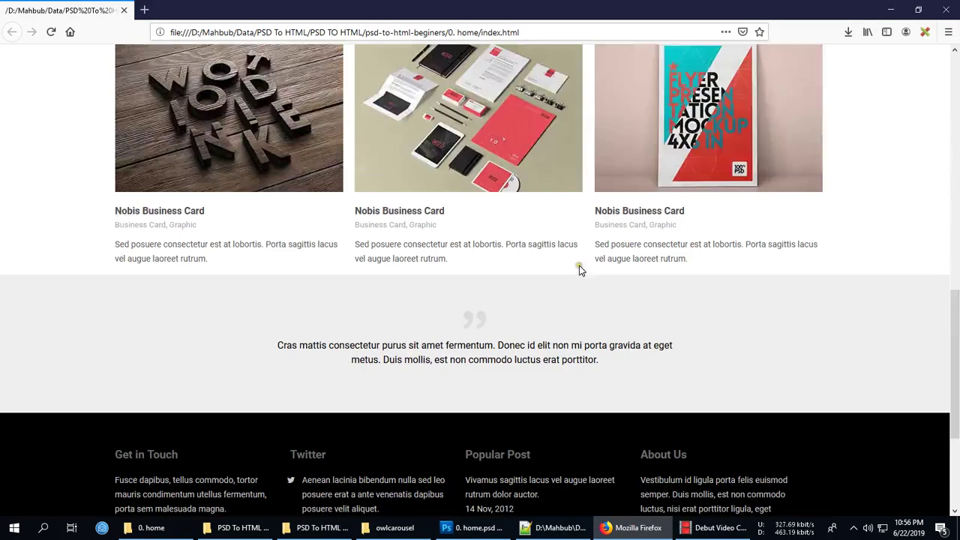
scroll(581, 270, "up", 4)
scroll(582, 270, "down", 3)
scroll(581, 270, "down", 6)
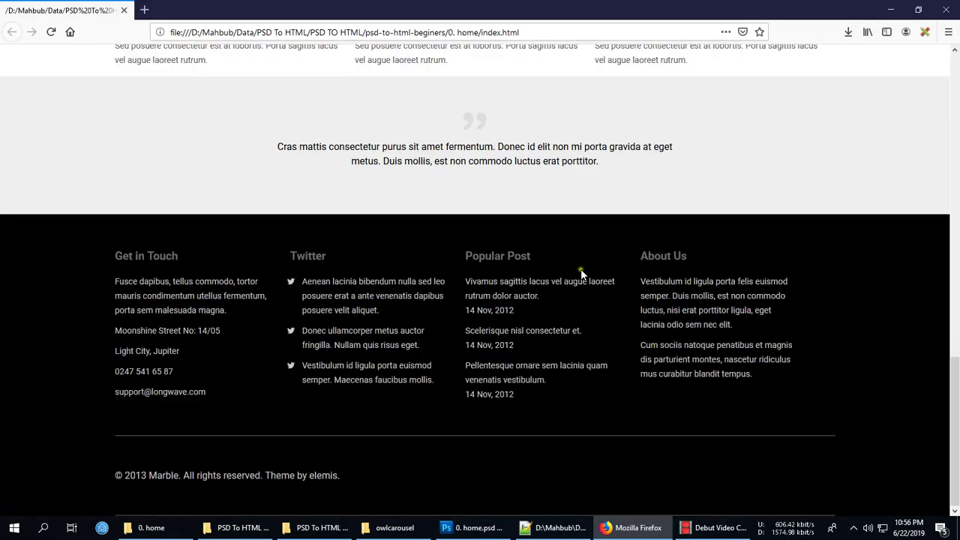
scroll(622, 297, "up", 5)
scroll(623, 297, "up", 8)
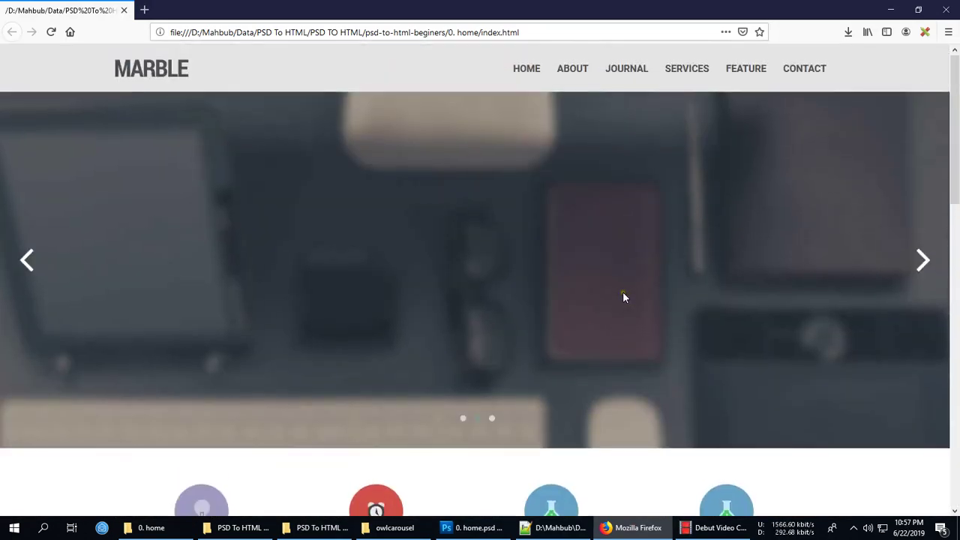
scroll(623, 291, "down", 4)
scroll(622, 297, "up", 6)
left_click(921, 260)
scroll(505, 345, "down", 5)
scroll(504, 345, "down", 4)
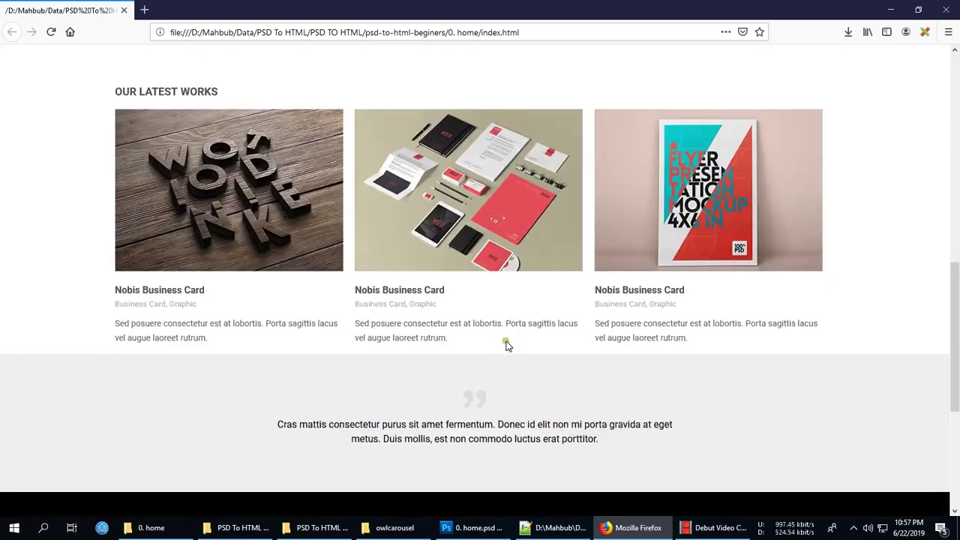
scroll(508, 338, "up", 7)
scroll(530, 345, "down", 4)
scroll(530, 345, "down", 1)
scroll(530, 345, "up", 5)
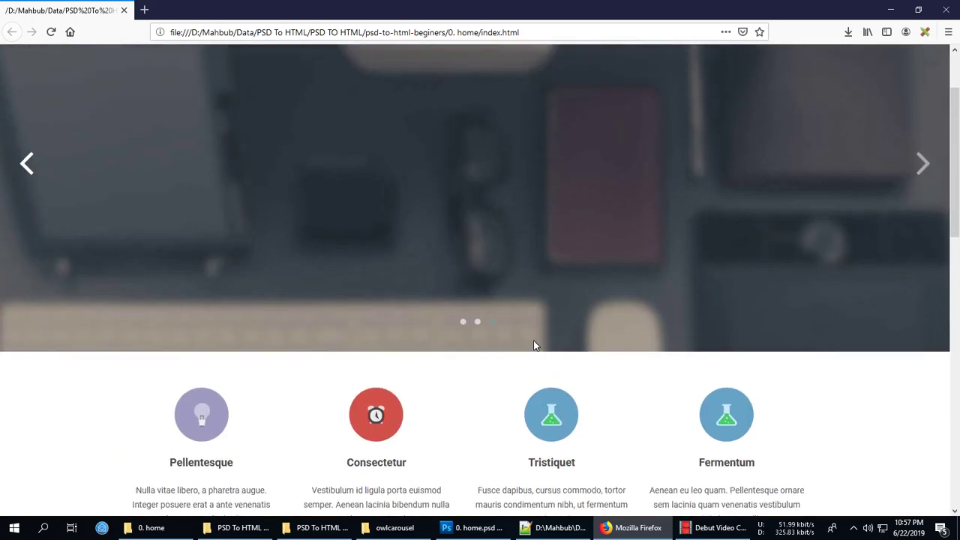
scroll(530, 345, "up", 2)
left_click(28, 199)
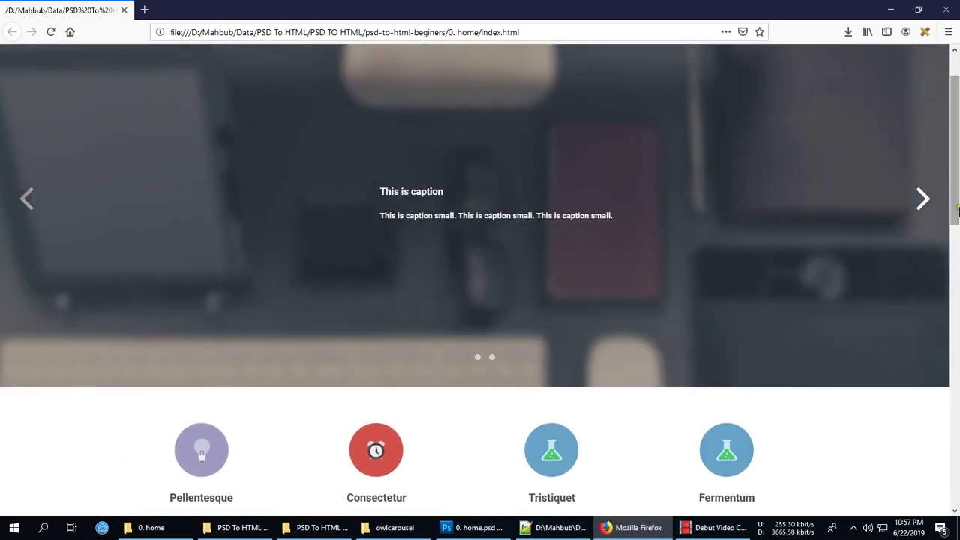
left_click(924, 201)
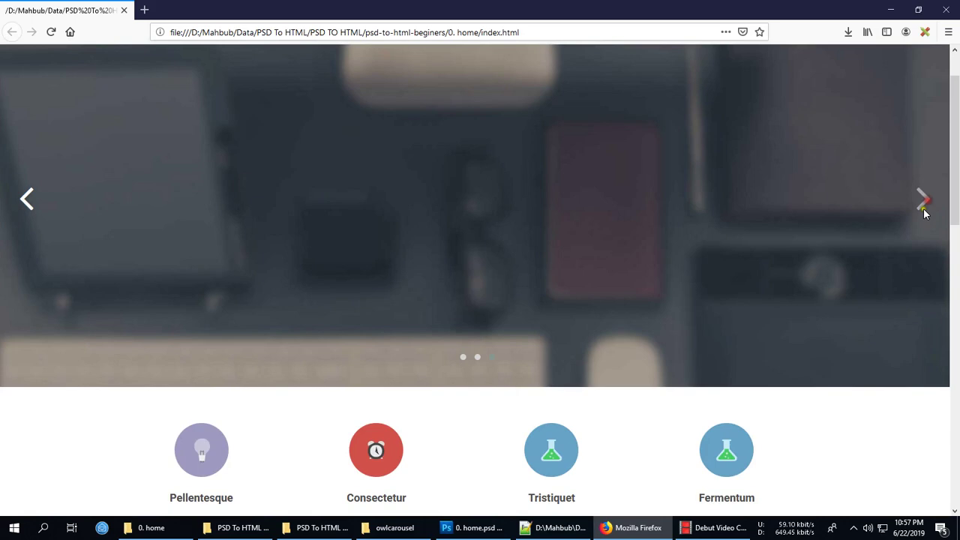
Search 'owl charaosl loop enable' in a new Firefox tab, then return to the editor.
left_click(555, 527)
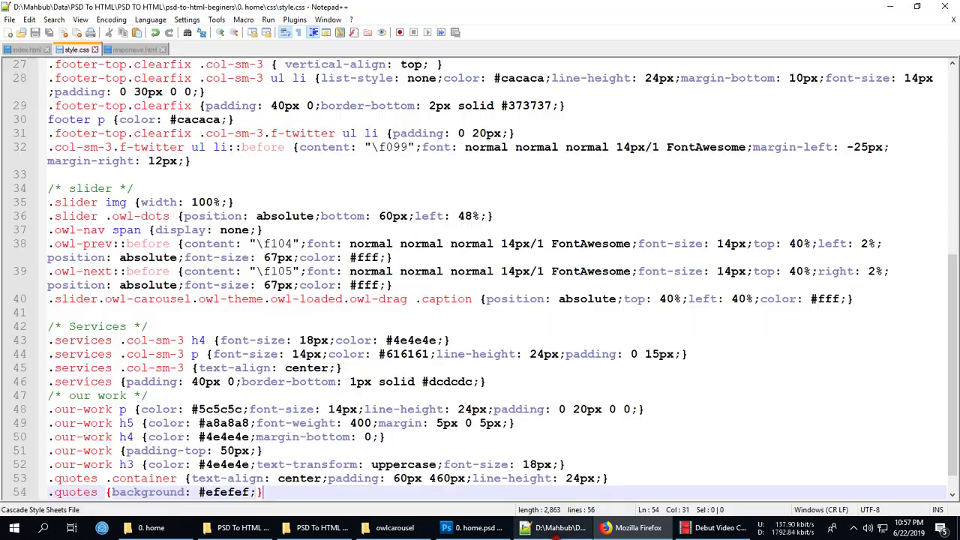
left_click(637, 527)
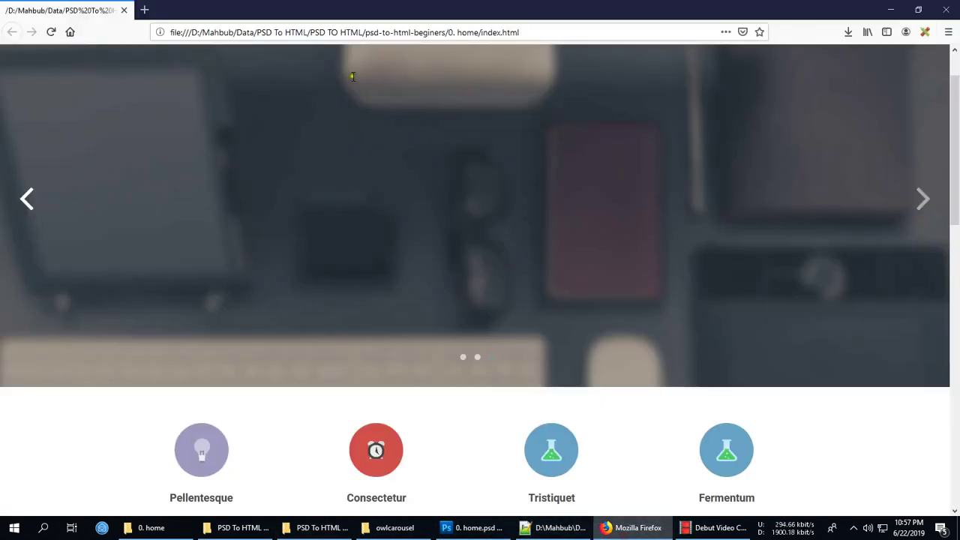
left_click(148, 11)
type("ow")
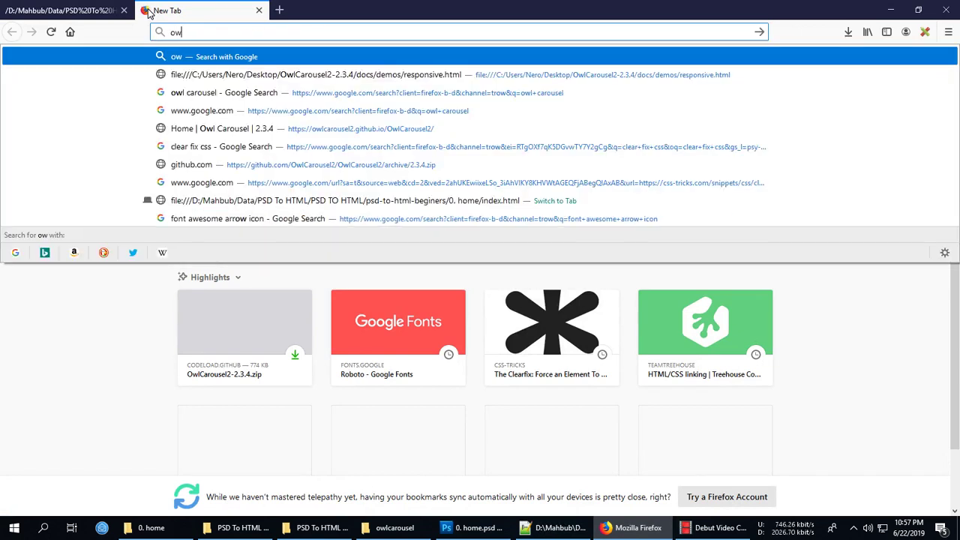
type("l char")
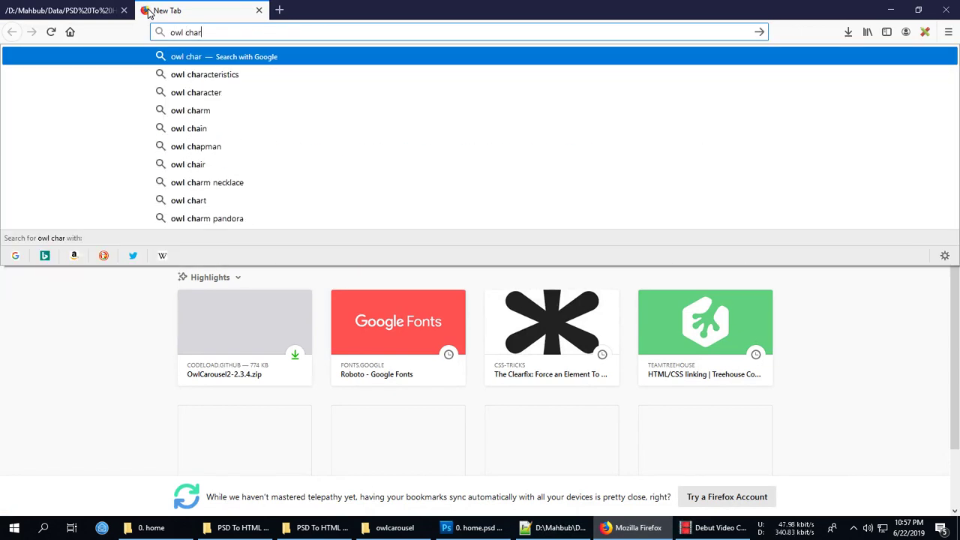
type("aosl ")
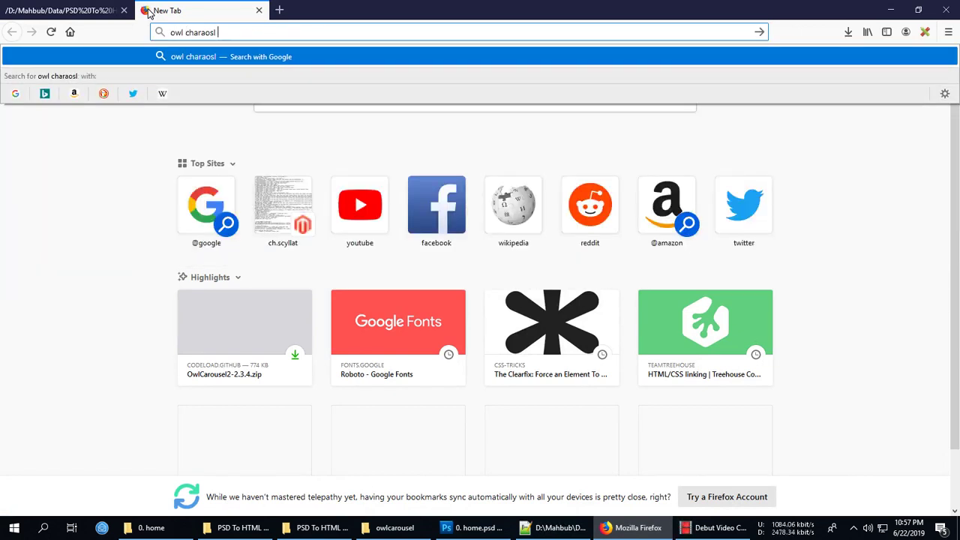
type("loop enable")
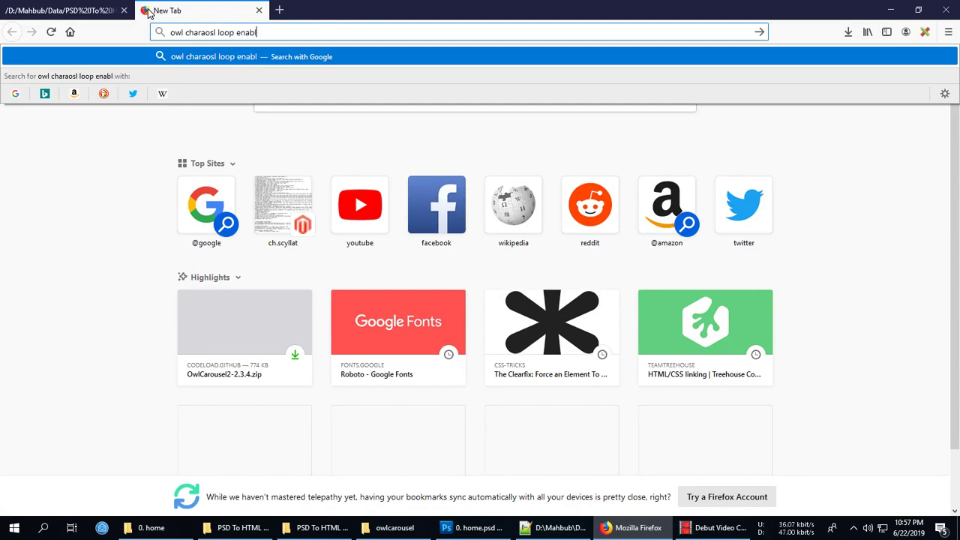
key("Return")
key("alt+Tab")
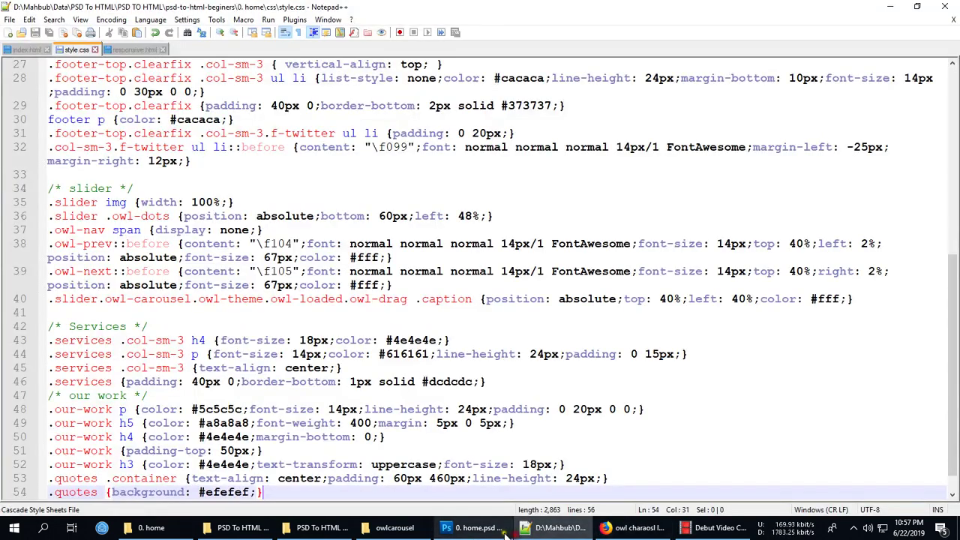
Change the slider's loop value on line 66, save, and reload to test looping.
left_click(29, 50)
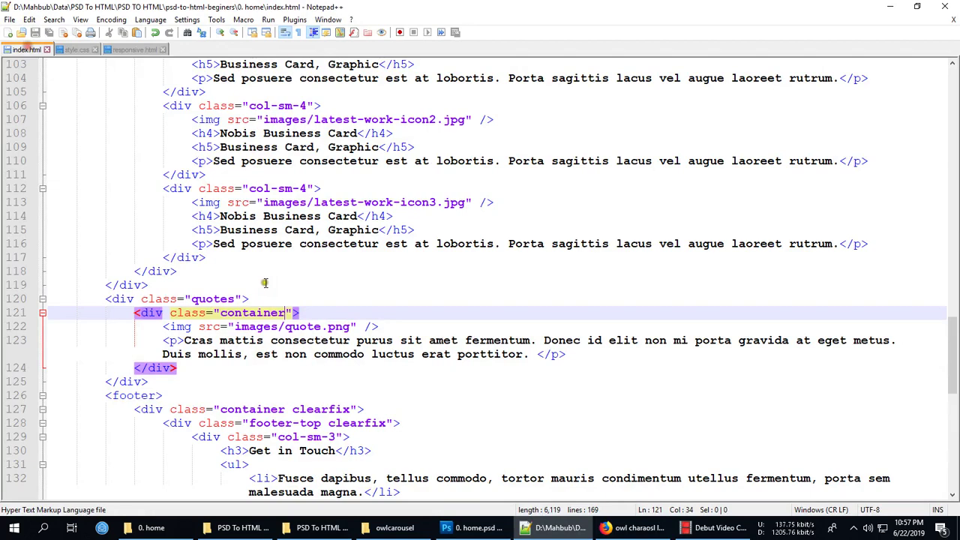
scroll(313, 340, "down", 8)
scroll(314, 340, "down", 8)
scroll(313, 340, "up", 10)
scroll(314, 340, "up", 8)
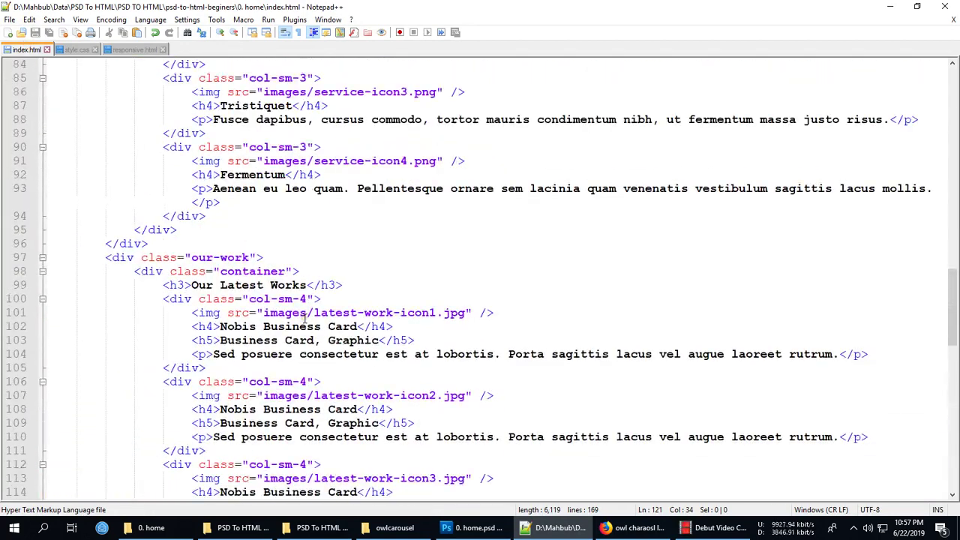
scroll(308, 330, "up", 6)
scroll(305, 319, "up", 6)
scroll(304, 319, "up", 2)
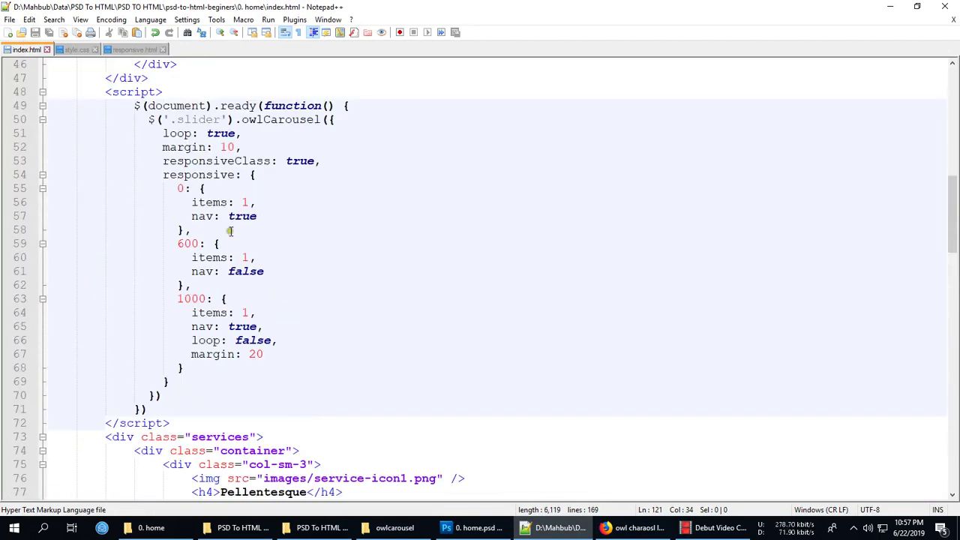
double_click(247, 341)
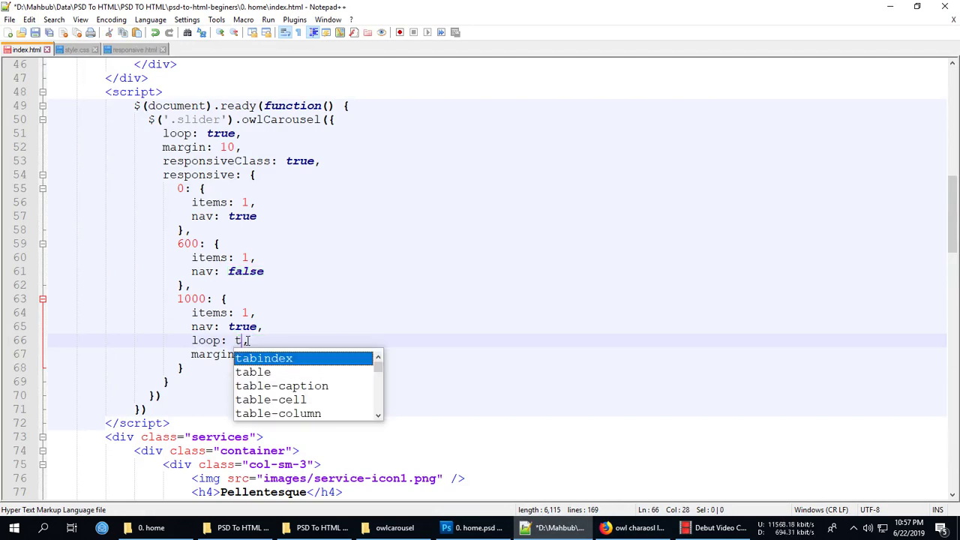
type("true,")
key("ctrl+s")
left_click(630, 527)
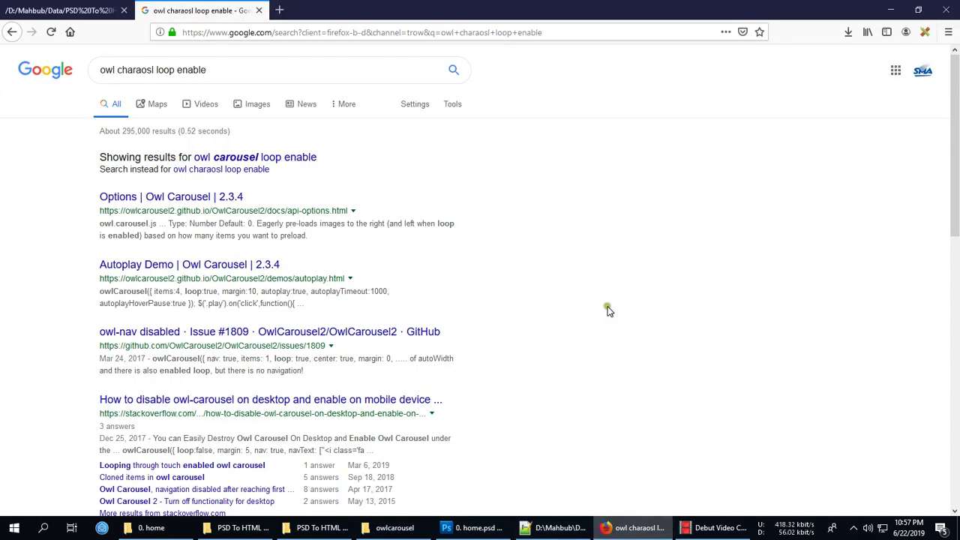
left_click(67, 10)
key("F5")
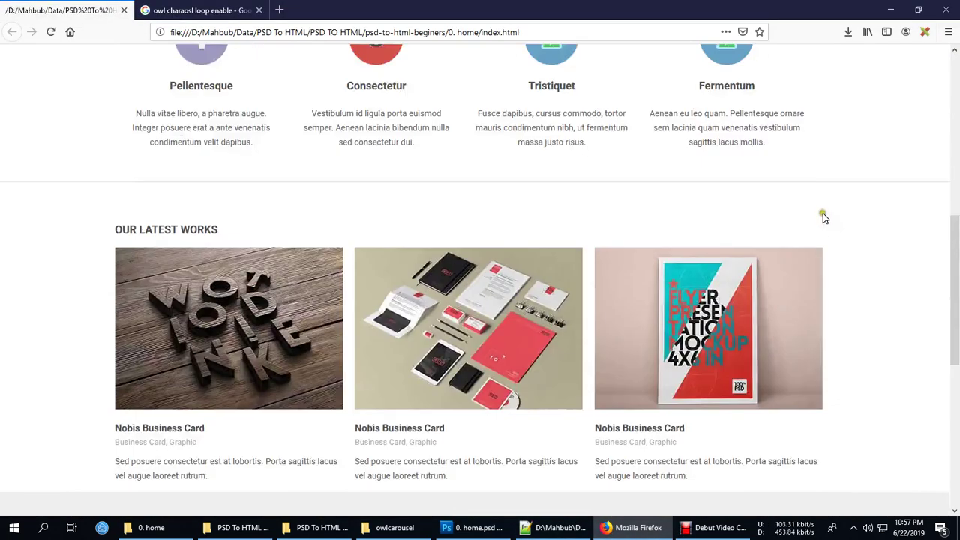
scroll(822, 213, "up", 10)
left_click(922, 261)
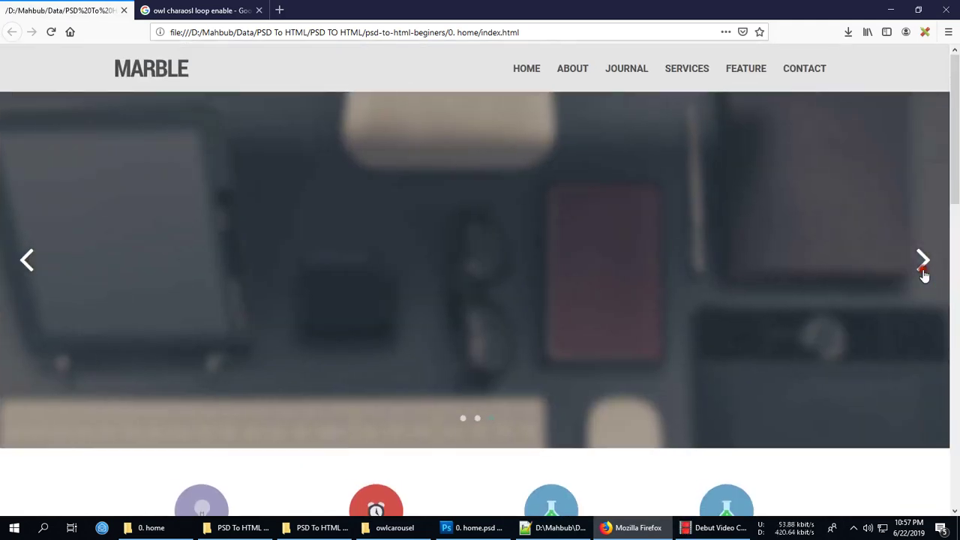
left_click(923, 263)
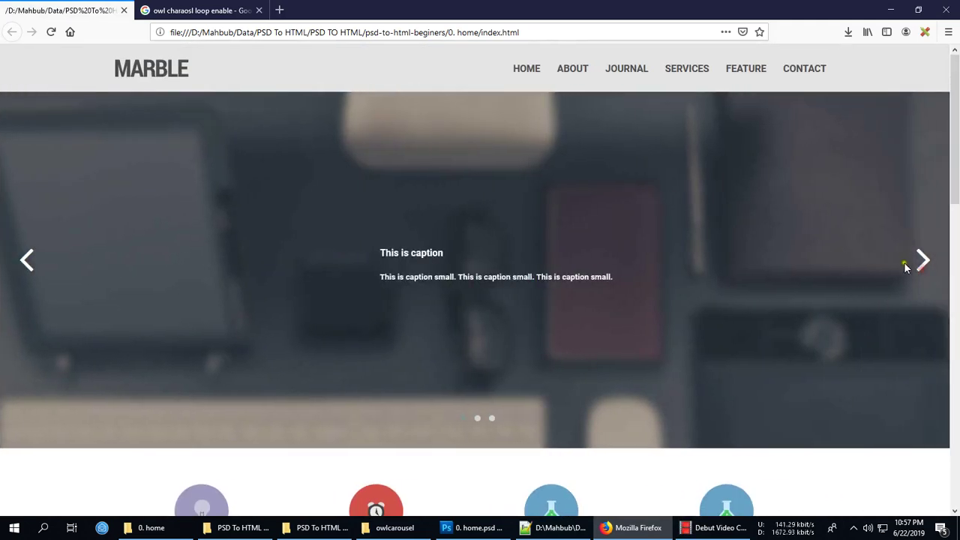
scroll(726, 374, "down", 5)
scroll(577, 461, "down", 2)
Review the slider script's items, nav and loop settings on lines 64–66.
left_click(555, 527)
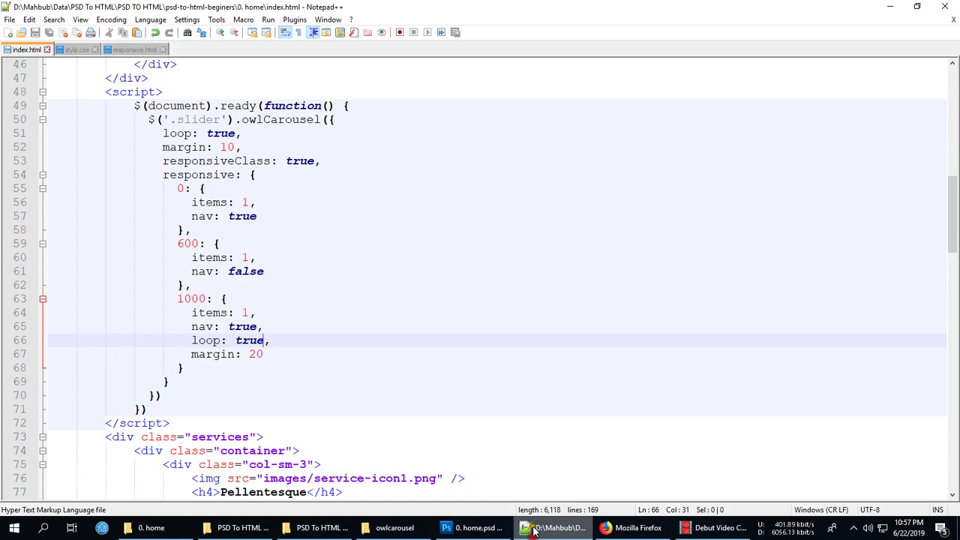
double_click(208, 313)
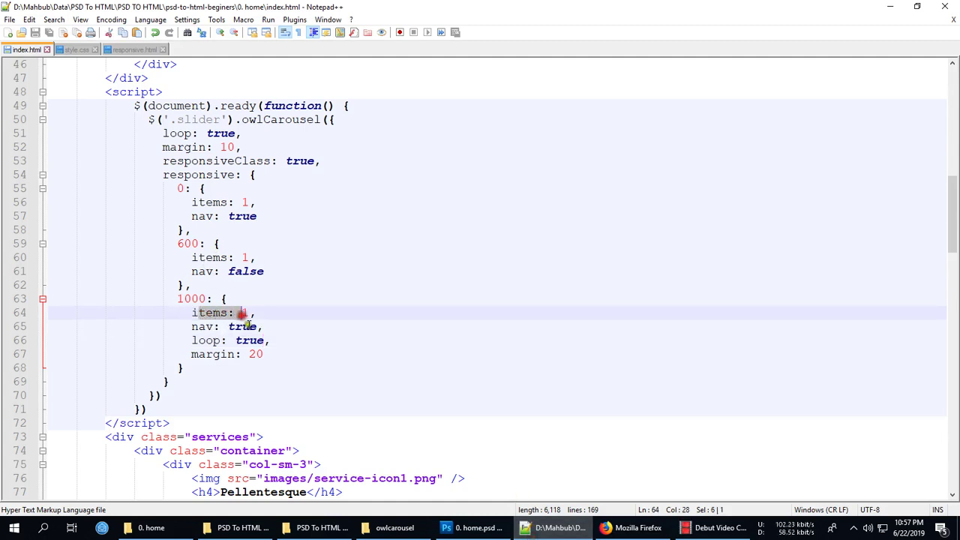
double_click(242, 326)
double_click(201, 339)
left_click(263, 354)
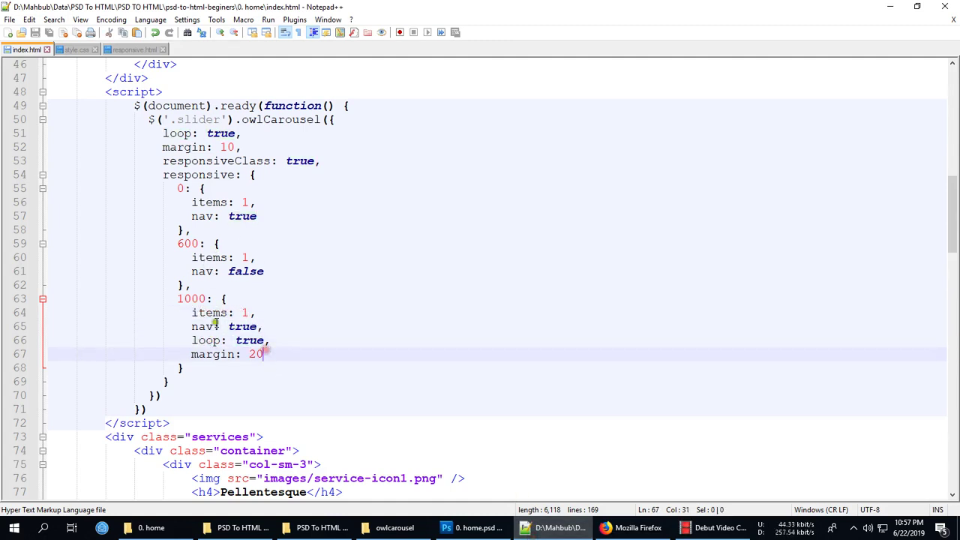
left_click(245, 313)
double_click(245, 312)
scroll(332, 344, "down", 5)
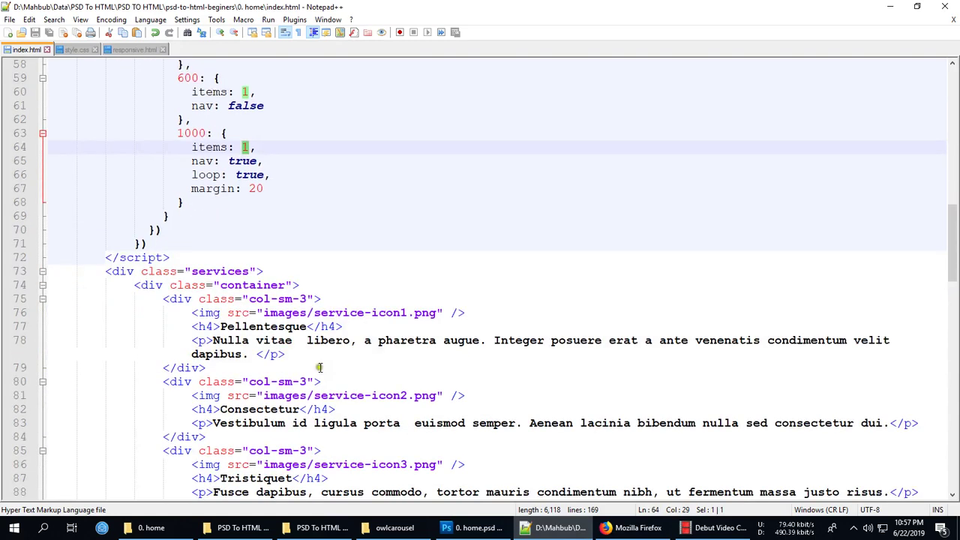
scroll(345, 337, "down", 4)
scroll(348, 352, "down", 5)
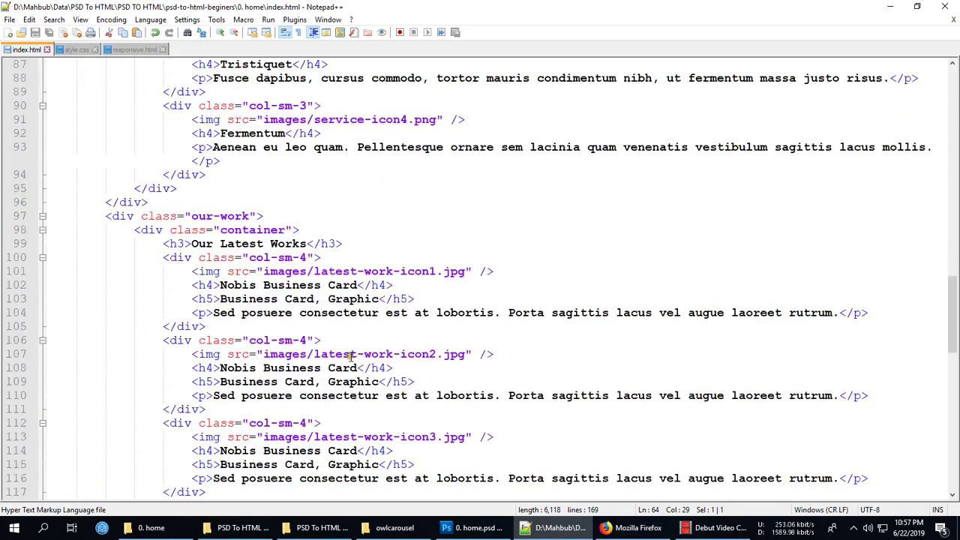
scroll(356, 372, "down", 3)
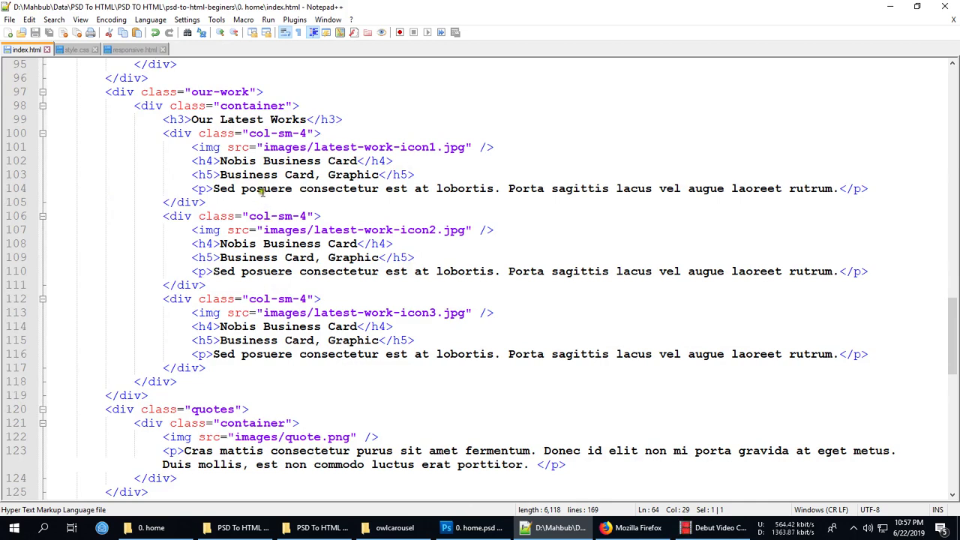
scroll(262, 191, "up", 3)
Add the class 'item' to all three Latest Works cards and save.
left_click(316, 258)
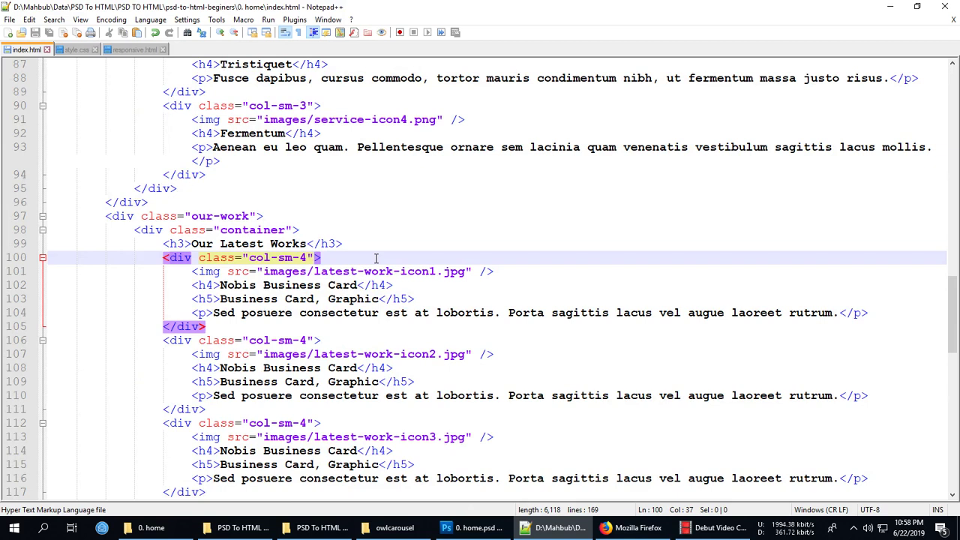
type("item")
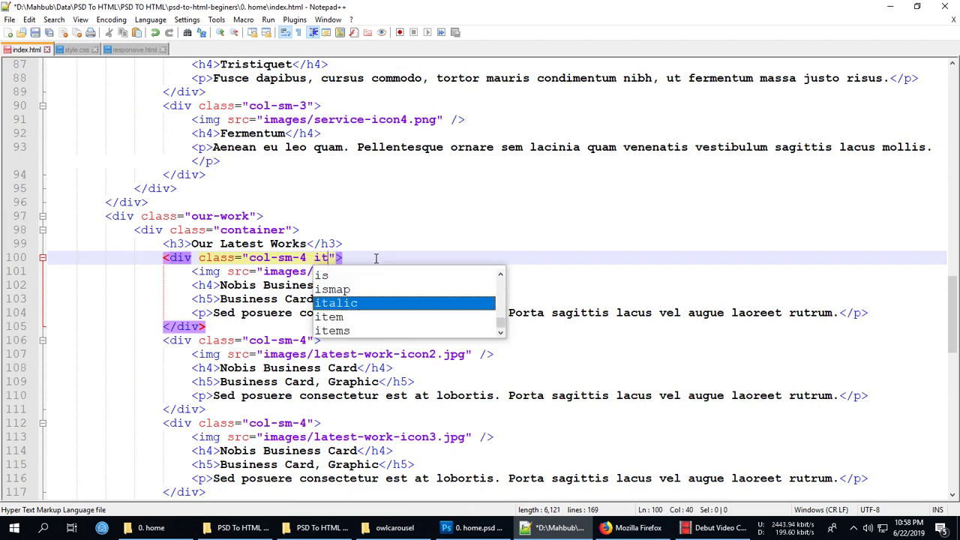
double_click(330, 257)
key("ctrl+c")
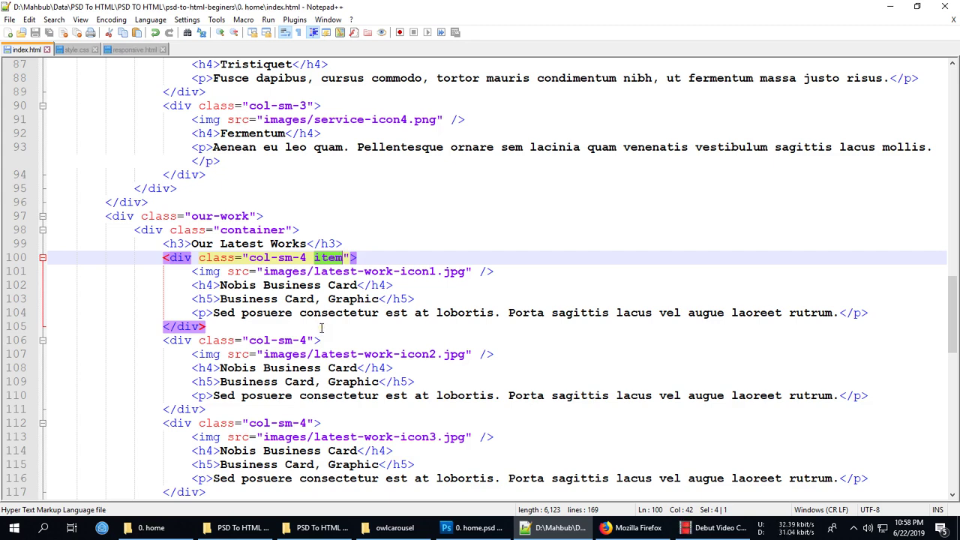
scroll(321, 328, "down", 2)
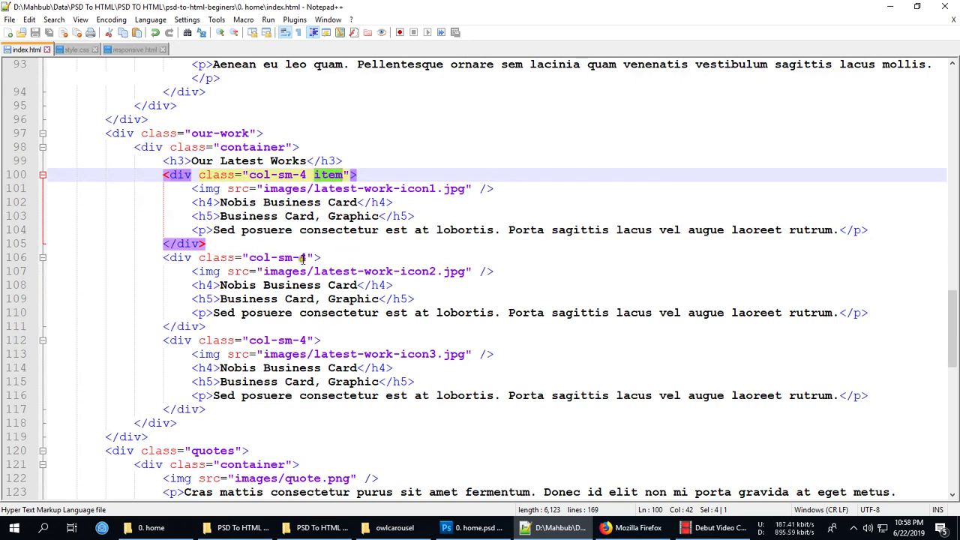
left_click(303, 258)
key("ctrl+v")
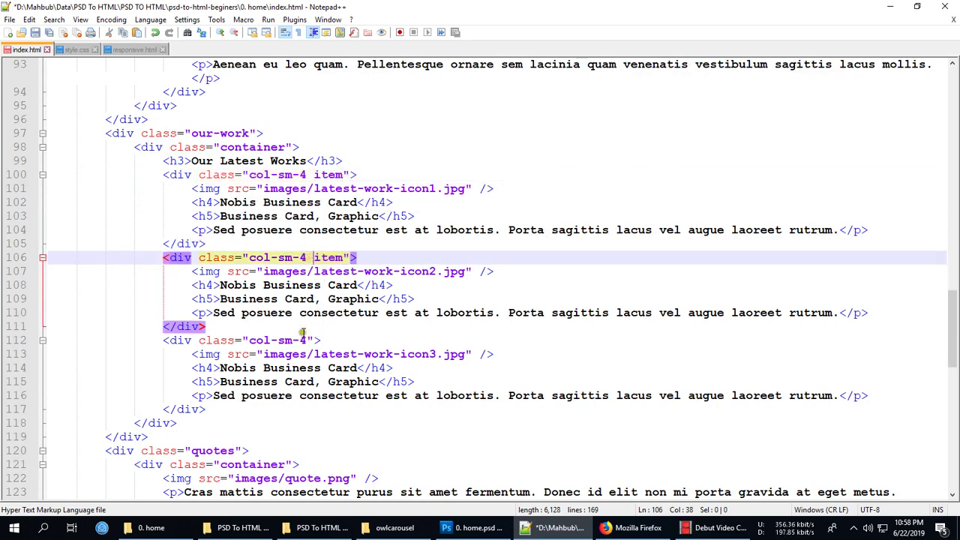
left_click(305, 339)
key("ctrl+v")
key("ctrl+s")
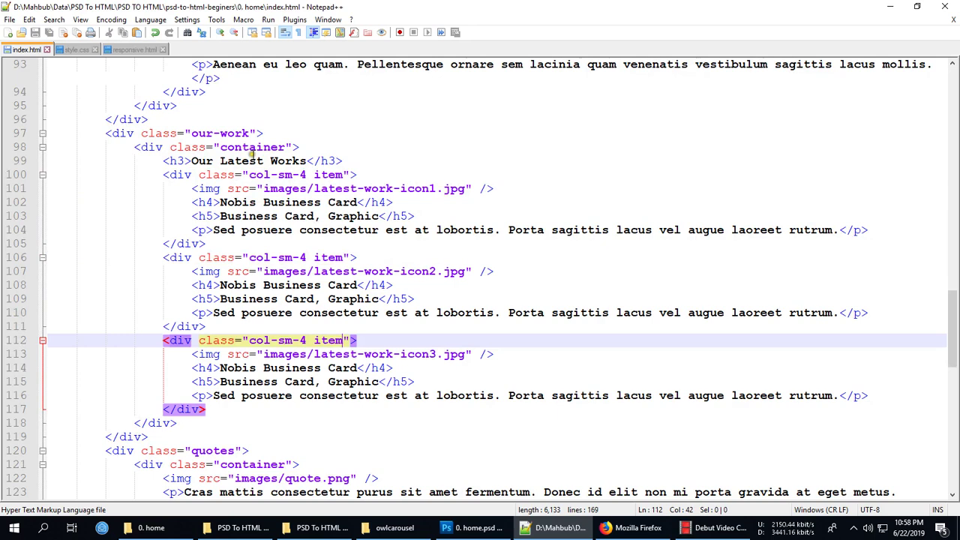
Copy the container opening tag below the heading as a wrapper and indent the three cards inside.
left_click(299, 147)
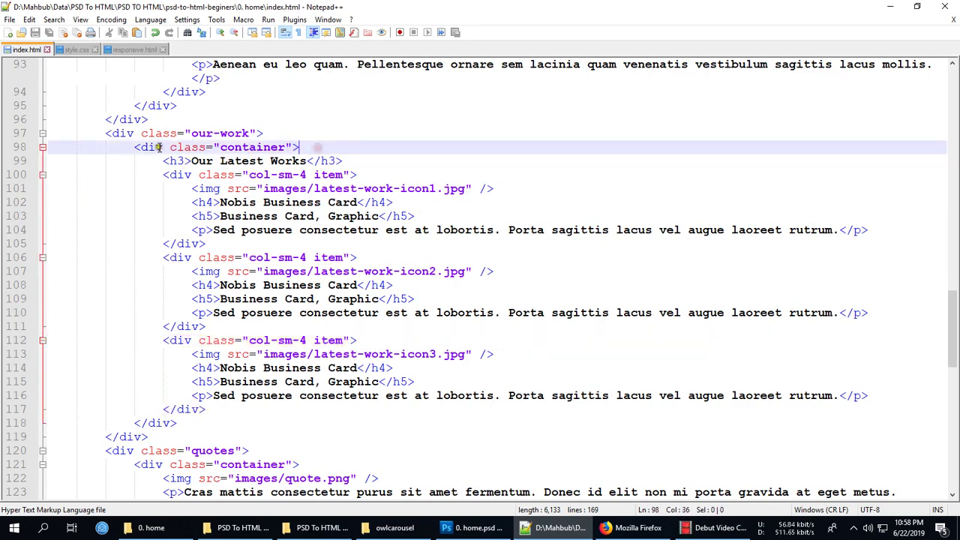
left_click_drag(300, 147, 133, 147)
key("ctrl+c")
left_click(342, 160)
key("Return")
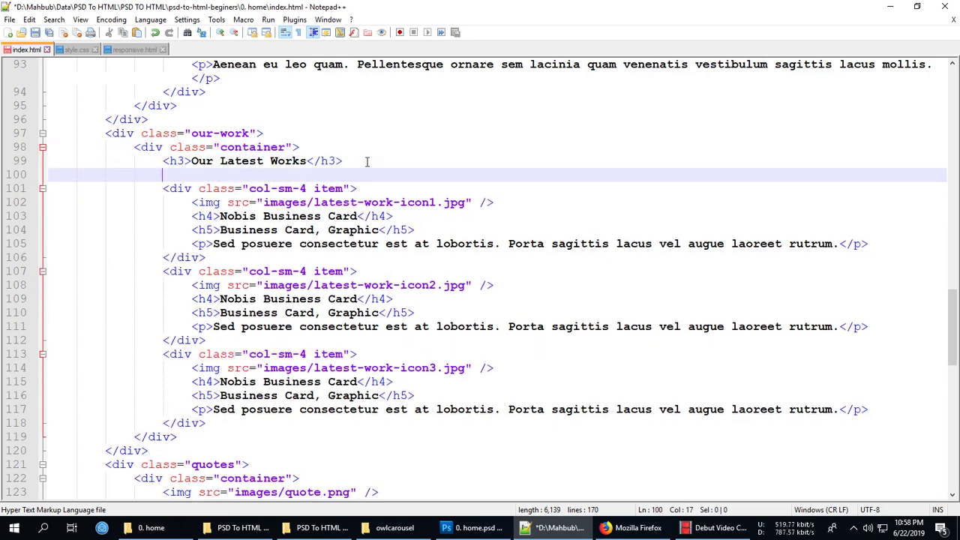
key("ctrl+v")
left_click(188, 436)
key("Return")
type("</div>")
key("ctrl+s")
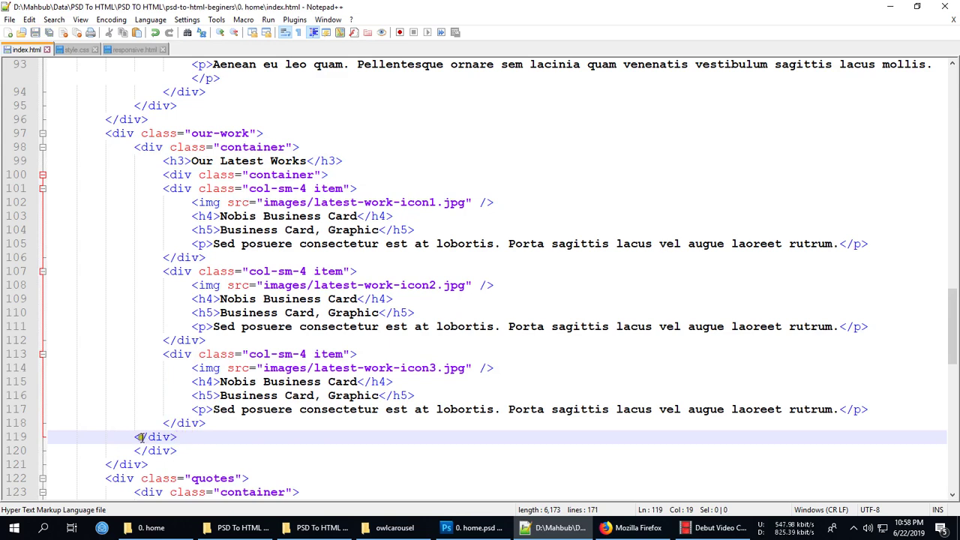
left_click_drag(138, 437, 192, 188)
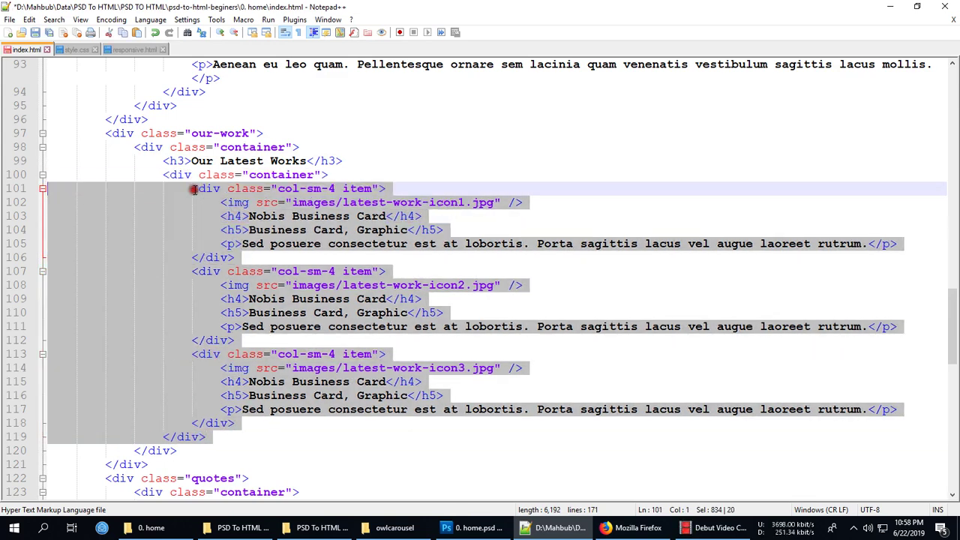
key("Tab")
Rename the wrapper class to 'our-work-slider owl-carousel owl-theme' and switch to the preview.
left_click(192, 175)
double_click(274, 174)
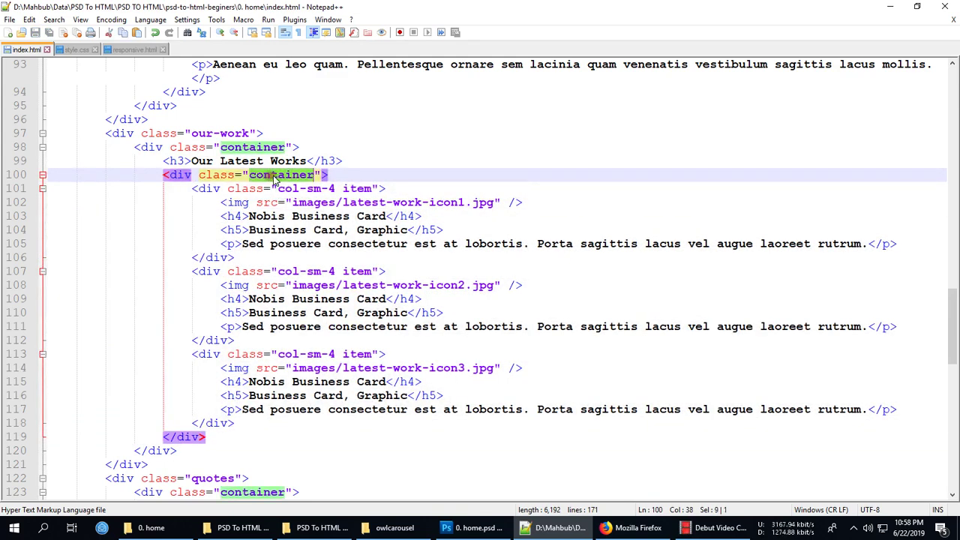
type("our")
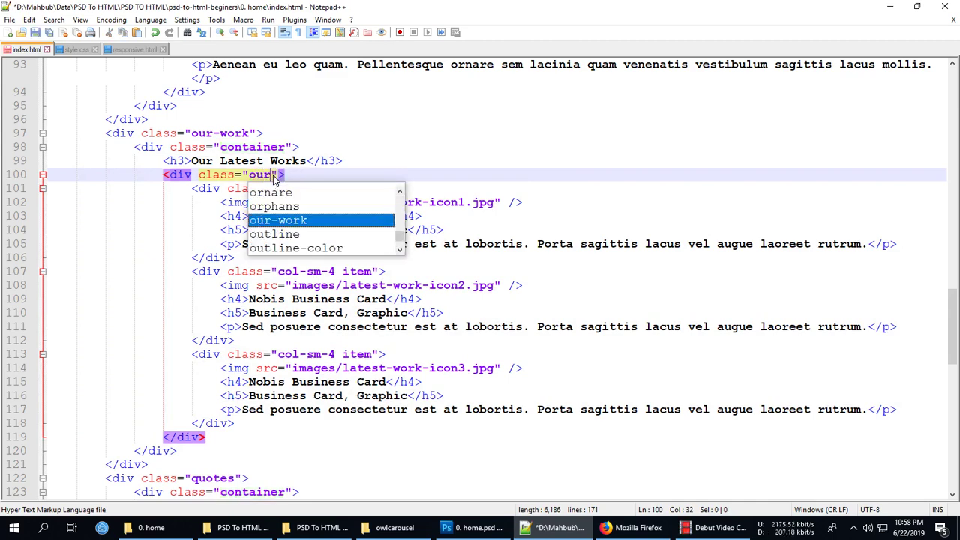
type("-work")
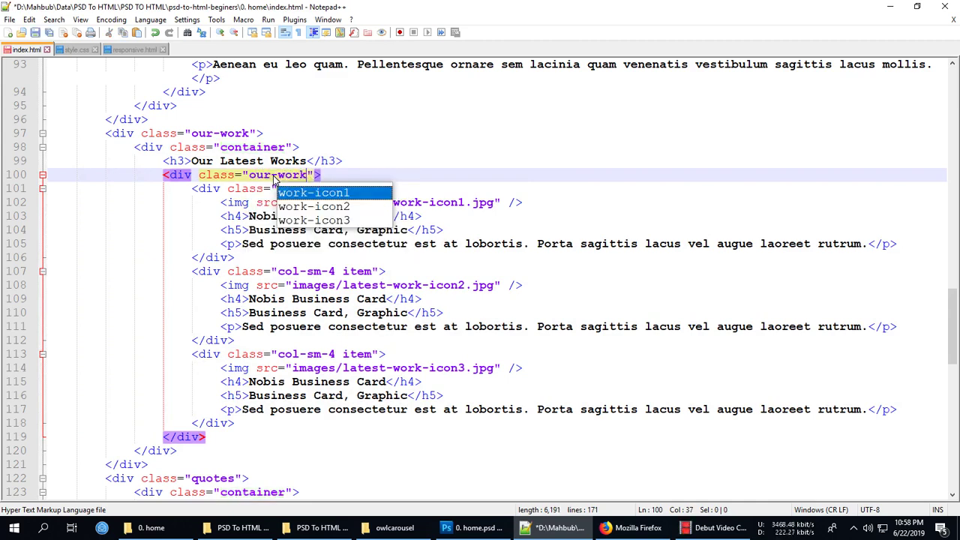
type("-sl")
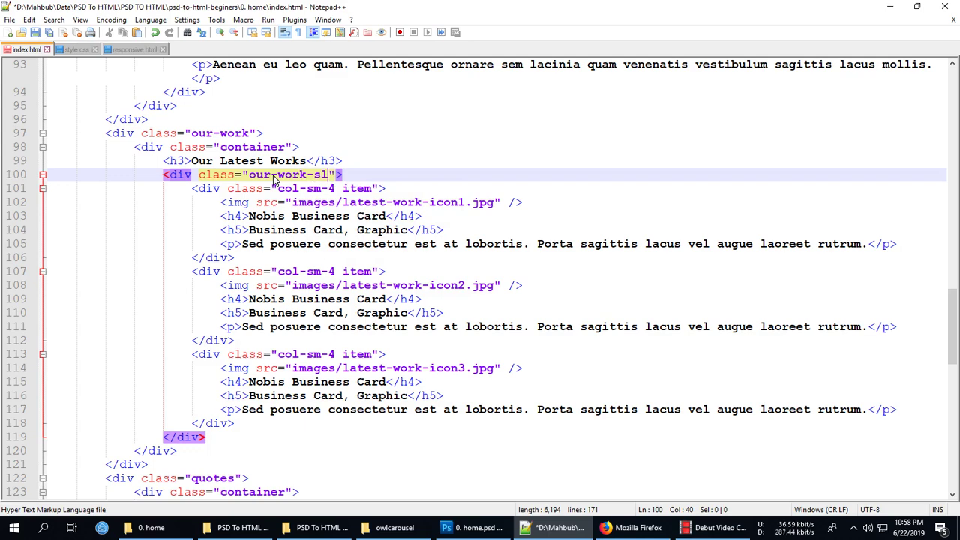
type("ider")
key("ctrl+s")
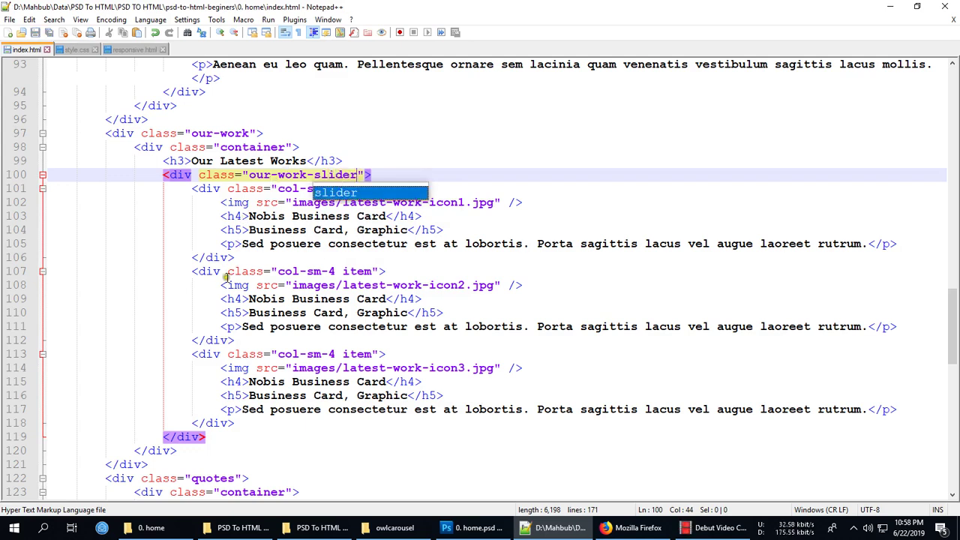
left_click(270, 202)
left_click(228, 188)
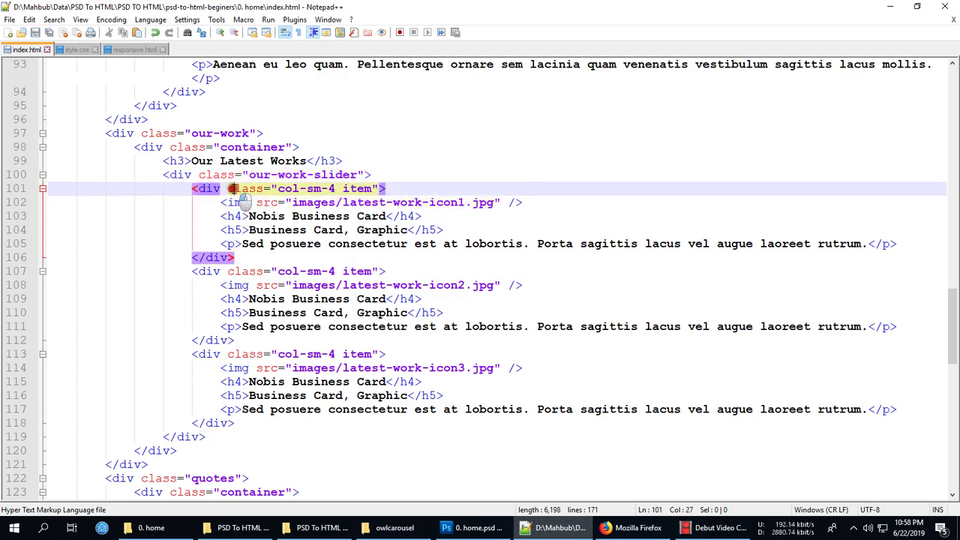
scroll(307, 323, "up", 7)
scroll(308, 322, "up", 8)
scroll(308, 323, "up", 8)
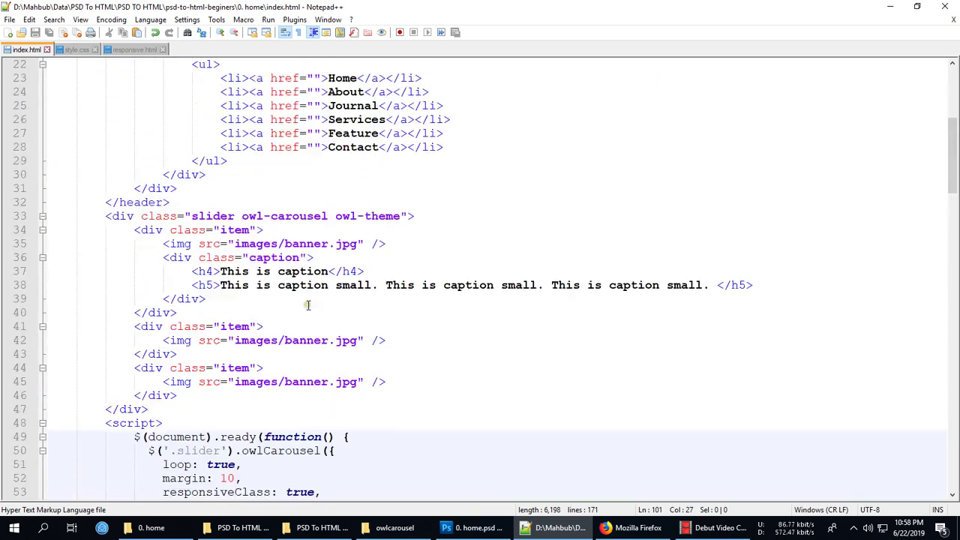
scroll(307, 323, "up", 5)
scroll(307, 300, "up", 4)
scroll(307, 300, "down", 6)
scroll(307, 300, "down", 3)
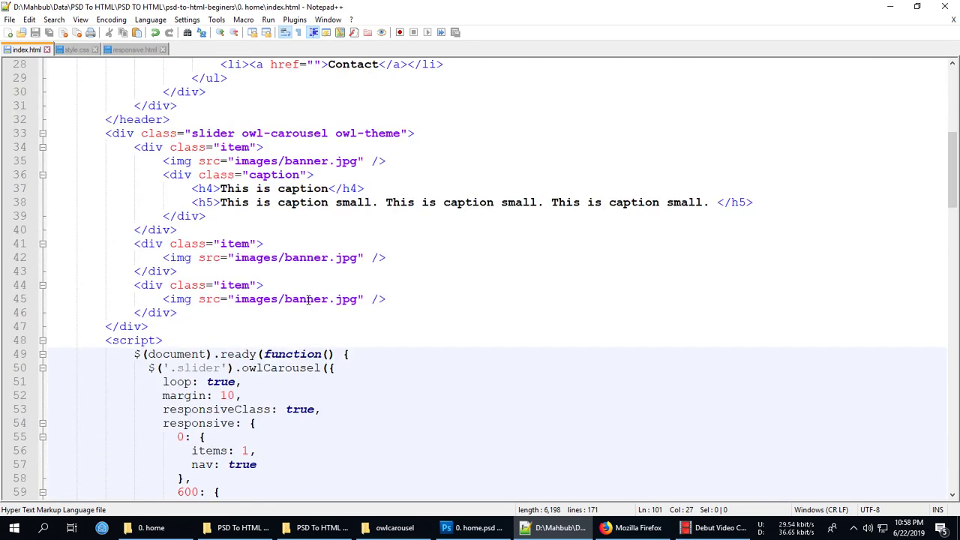
left_click(234, 132)
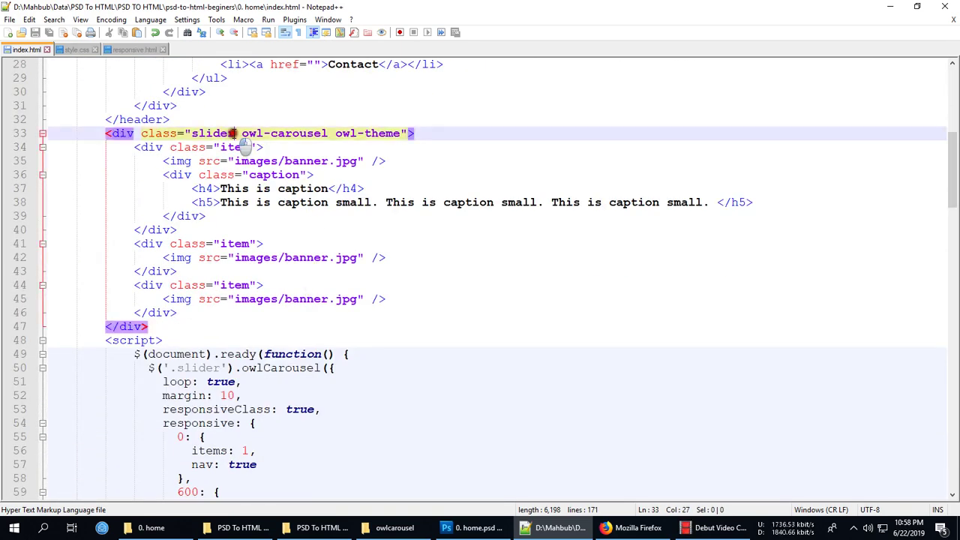
left_click(405, 133, "shift")
scroll(410, 300, "down", 15)
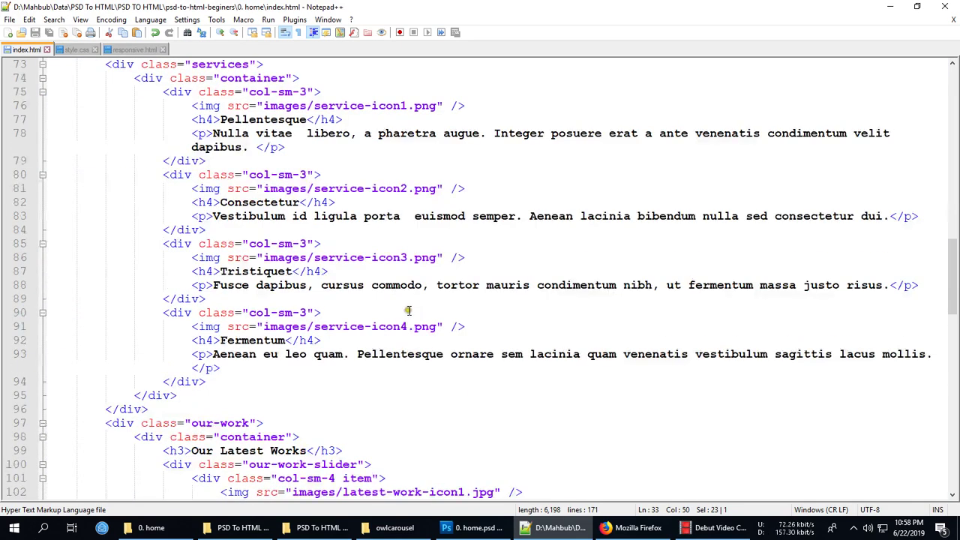
scroll(409, 309, "up", 2)
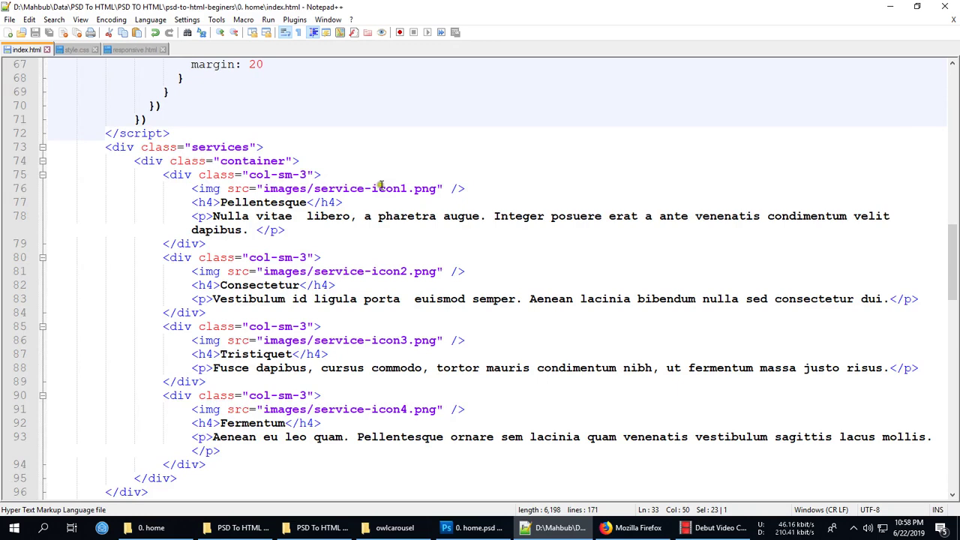
scroll(288, 296, "down", 9)
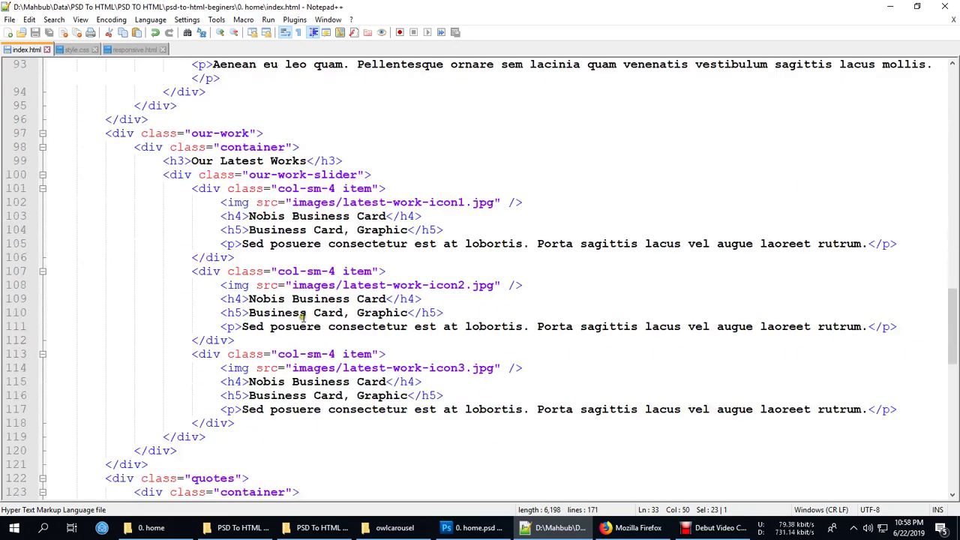
left_click(355, 174)
type("owl-carousel owl-theme")
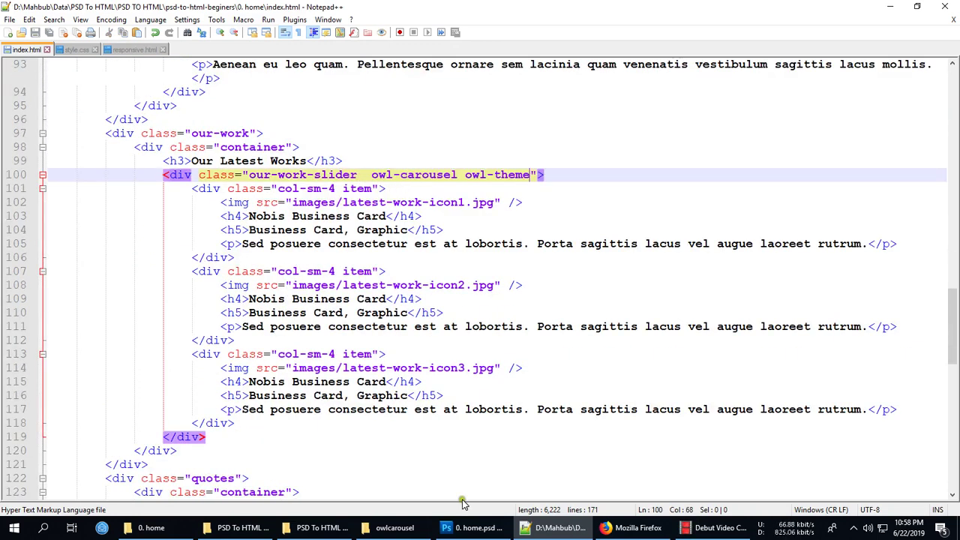
left_click(630, 527)
Reload the preview, then select the our-work-slider class name in Notepad++.
key("F5")
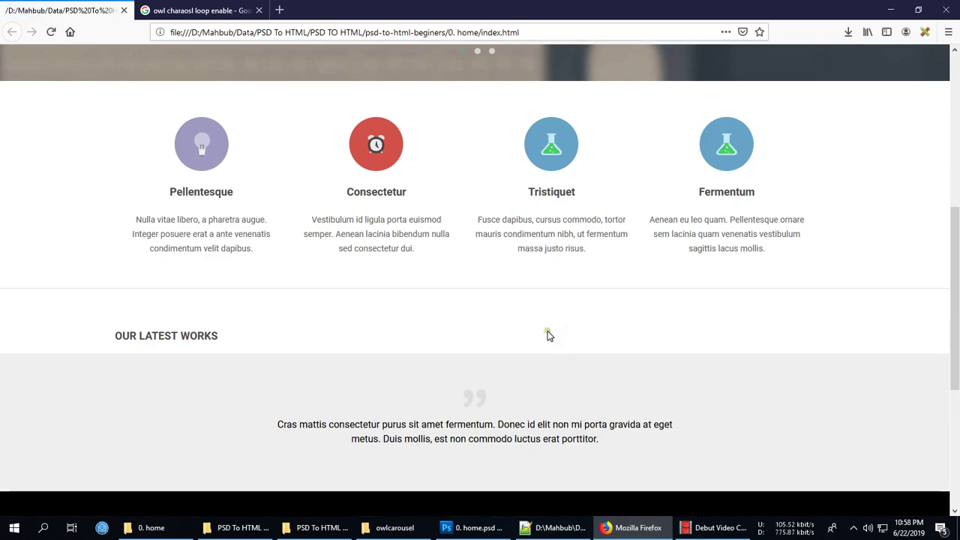
left_click(555, 527)
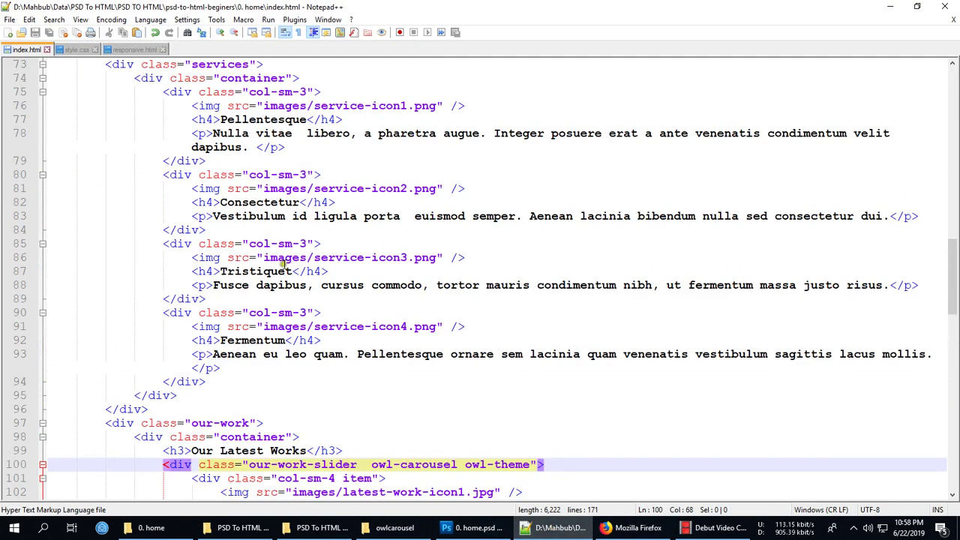
scroll(300, 300, "down", 3)
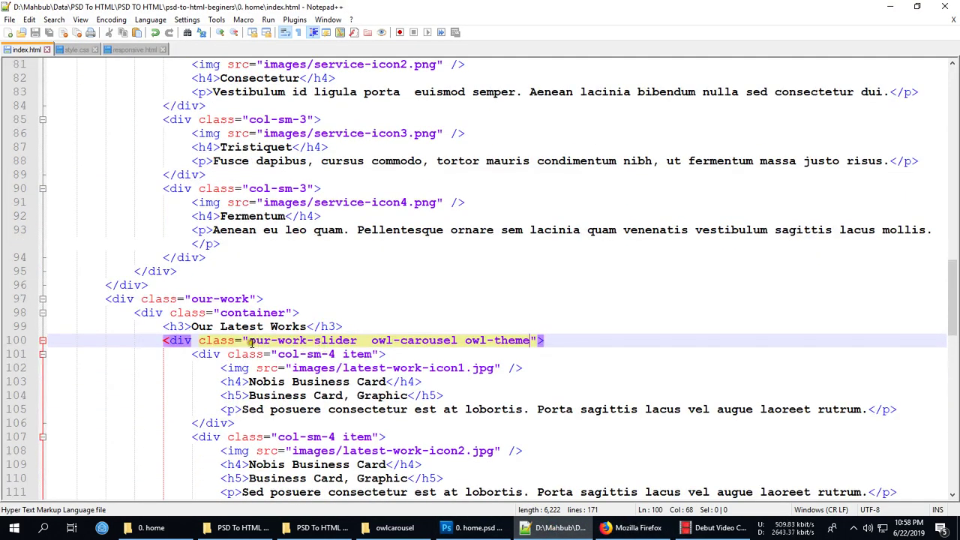
left_click(248, 341)
scroll(336, 351, "down", 1)
left_click(357, 299, "shift")
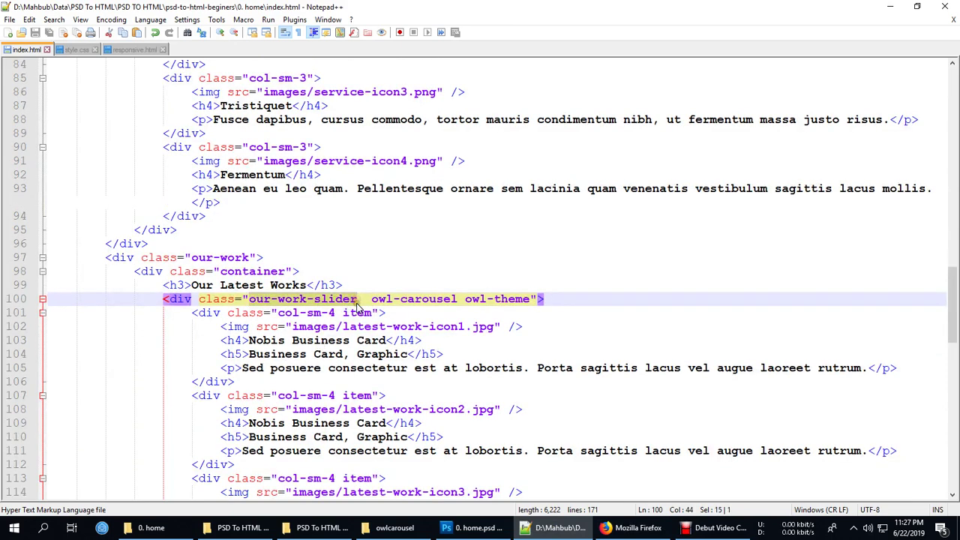
scroll(338, 306, "up", 3)
scroll(208, 417, "down", 5)
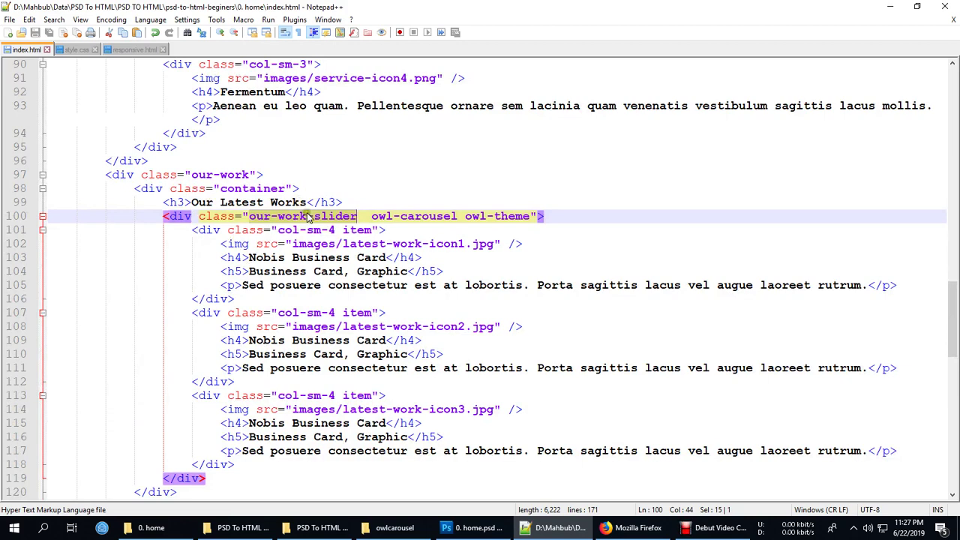
scroll(303, 212, "up", 10)
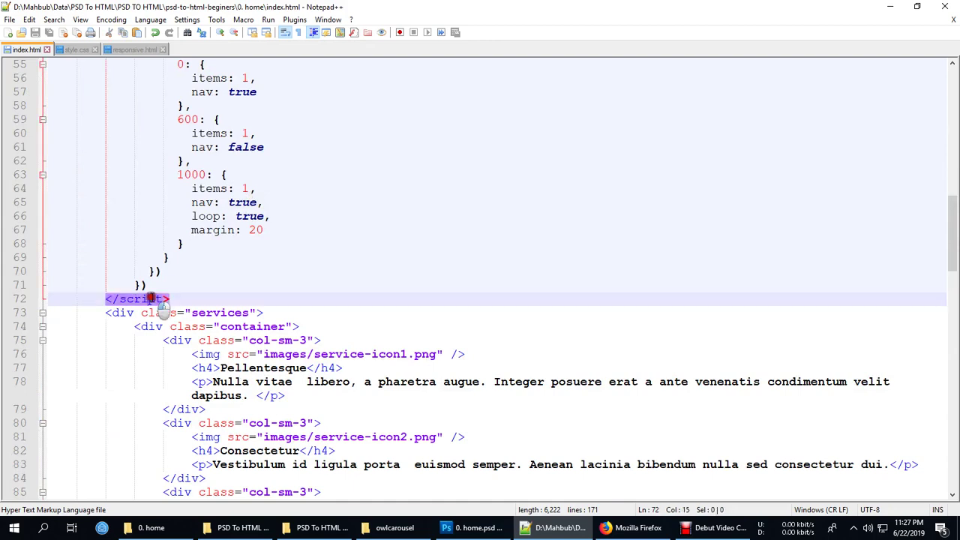
left_click_drag(169, 299, 105, 216)
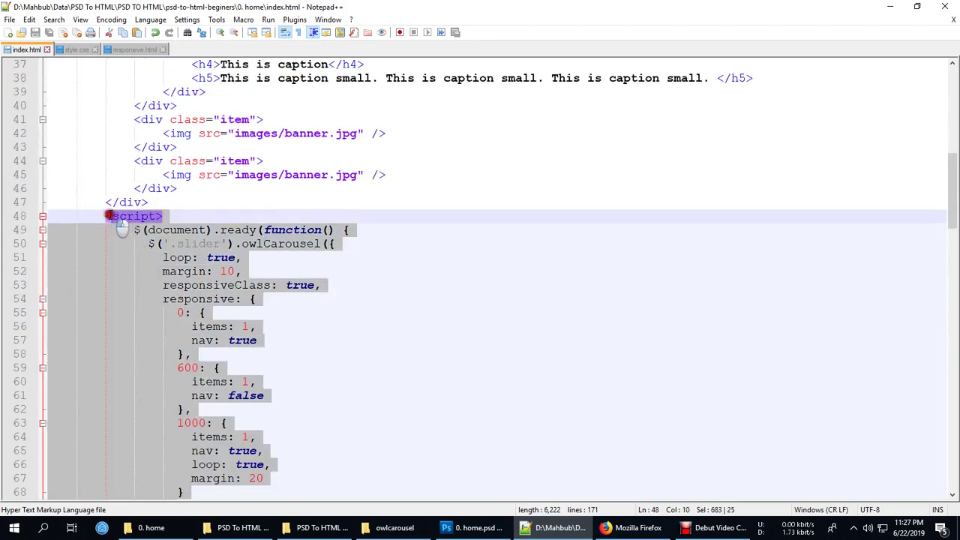
scroll(287, 284, "down", 10)
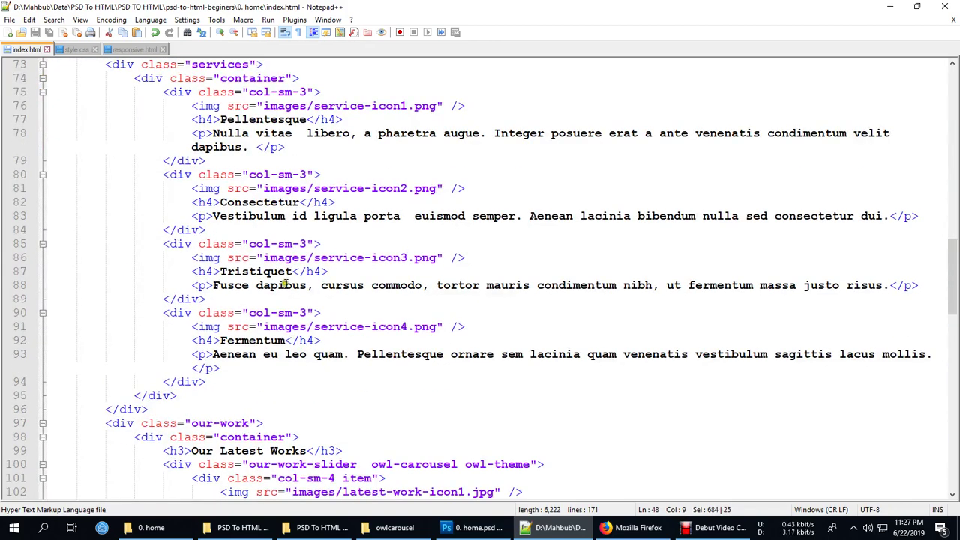
scroll(287, 283, "down", 5)
Paste the Owl Carousel script block right after the our-work section.
left_click(113, 175)
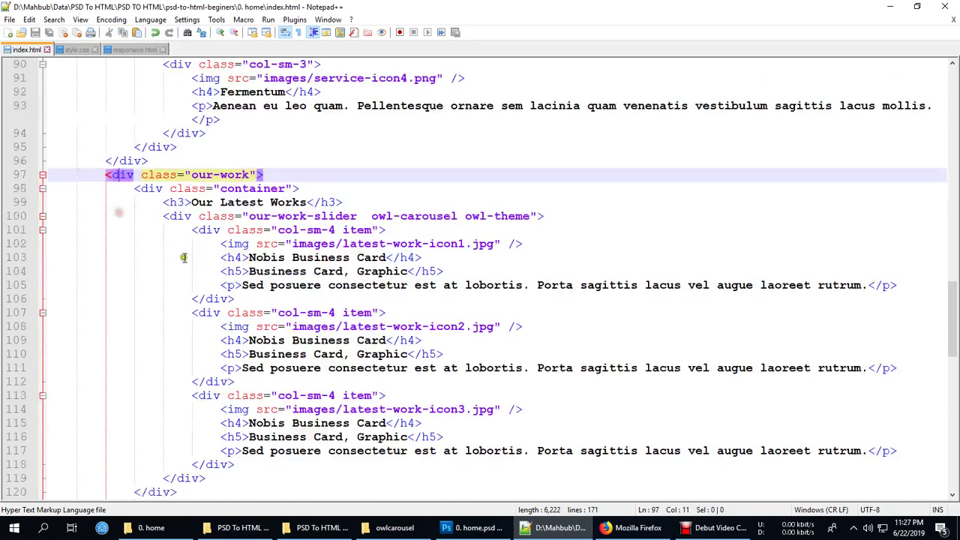
scroll(184, 257, "down", 5)
scroll(184, 251, "up", 4)
left_click(180, 186)
scroll(180, 186, "down", 4)
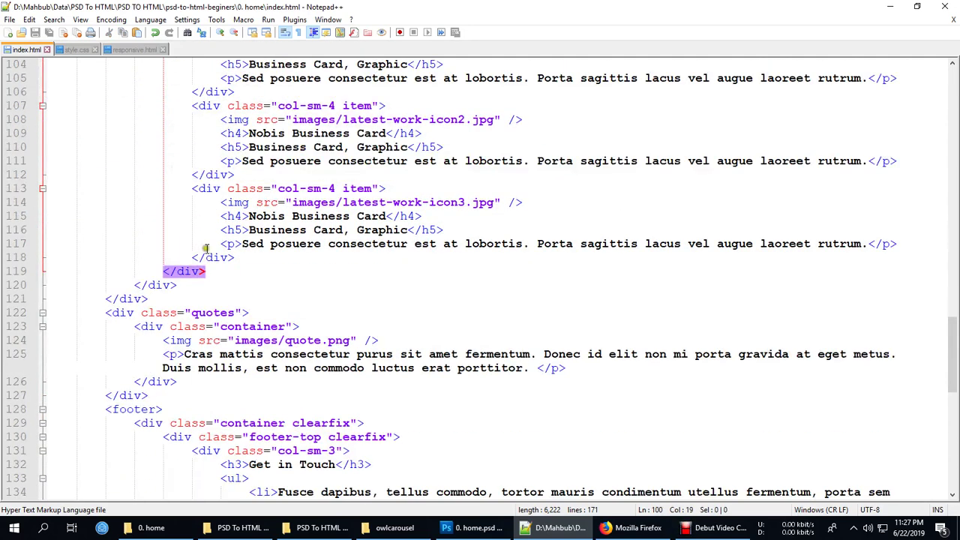
left_click(157, 296)
key("Return")
key("ctrl+v")
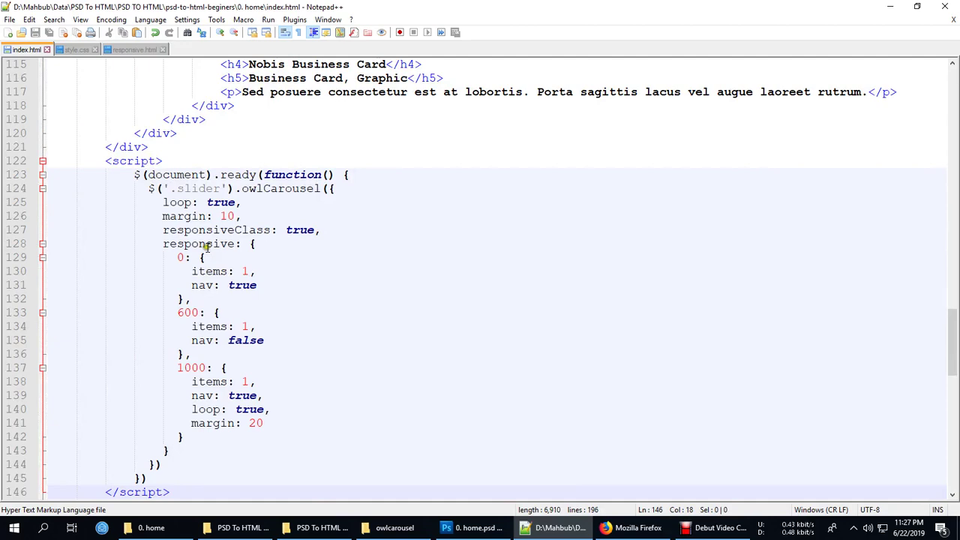
scroll(206, 247, "up", 4)
scroll(252, 203, "up", 3)
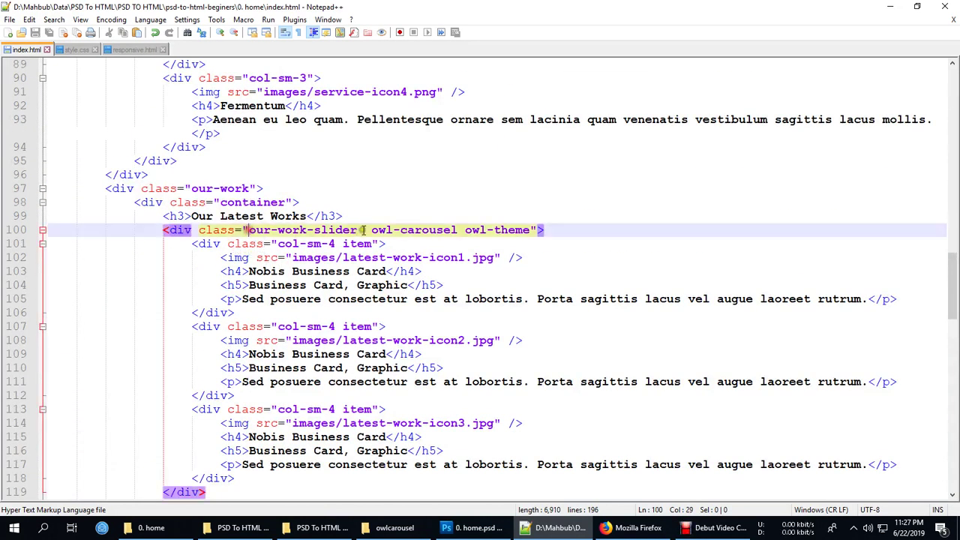
left_click_drag(249, 229, 357, 230)
key("ctrl+c")
scroll(360, 247, "down", 6)
Point the script at '.our-work-slider' with 3 items at width 1000, and save.
double_click(197, 272)
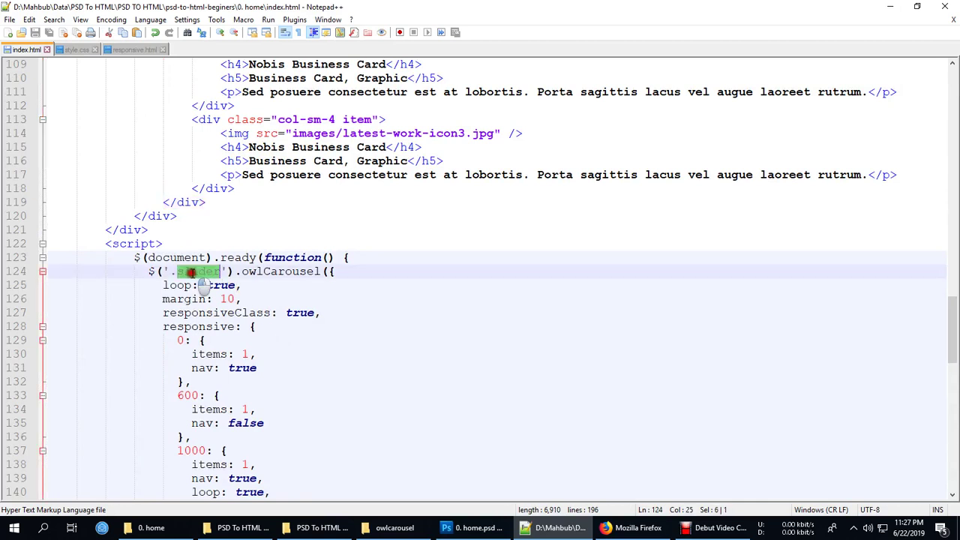
key("ctrl+v")
scroll(387, 420, "down", 2)
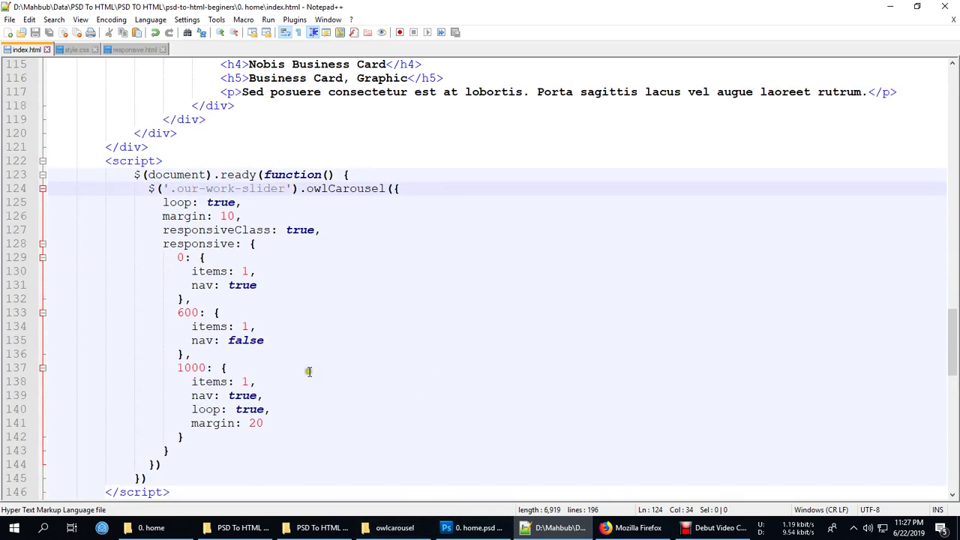
double_click(245, 382)
type("3")
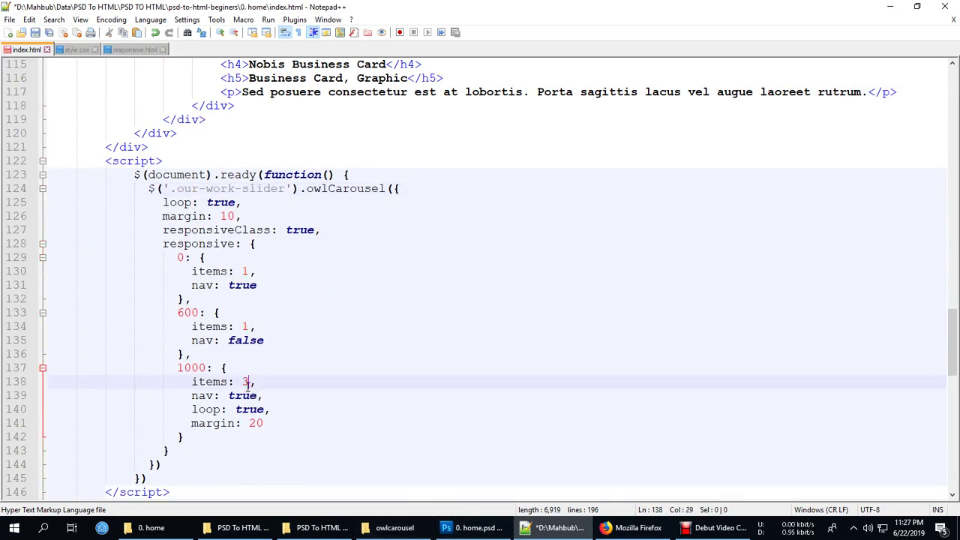
key("ctrl+s")
Reload the homepage and drag the Latest Works carousel forward and back.
left_click(630, 528)
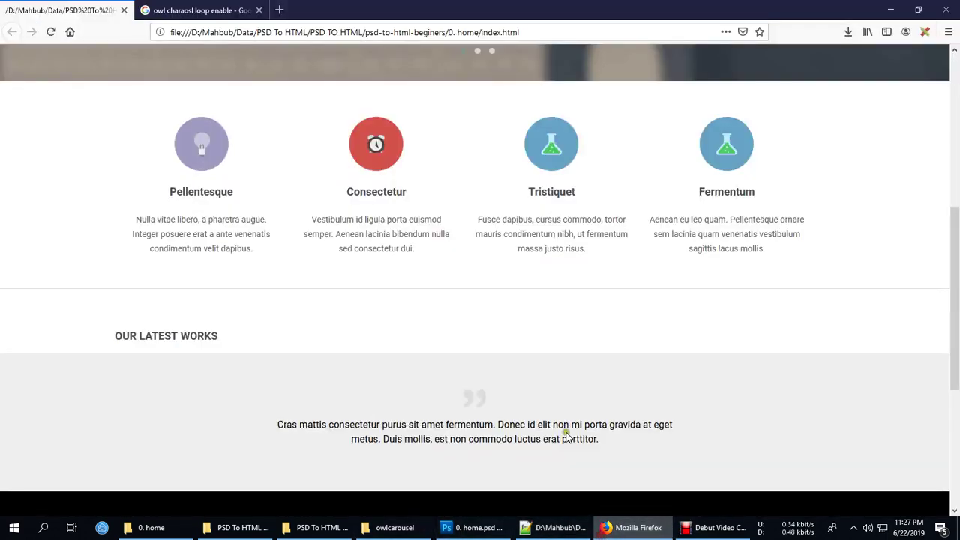
key("F5")
scroll(417, 274, "down", 2)
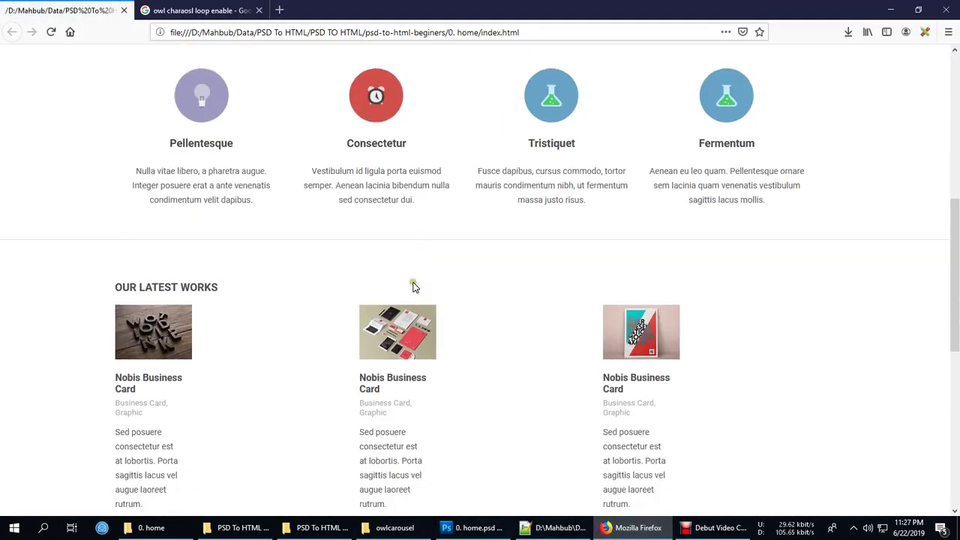
scroll(525, 285, "down", 2)
left_click_drag(640, 293, 217, 270)
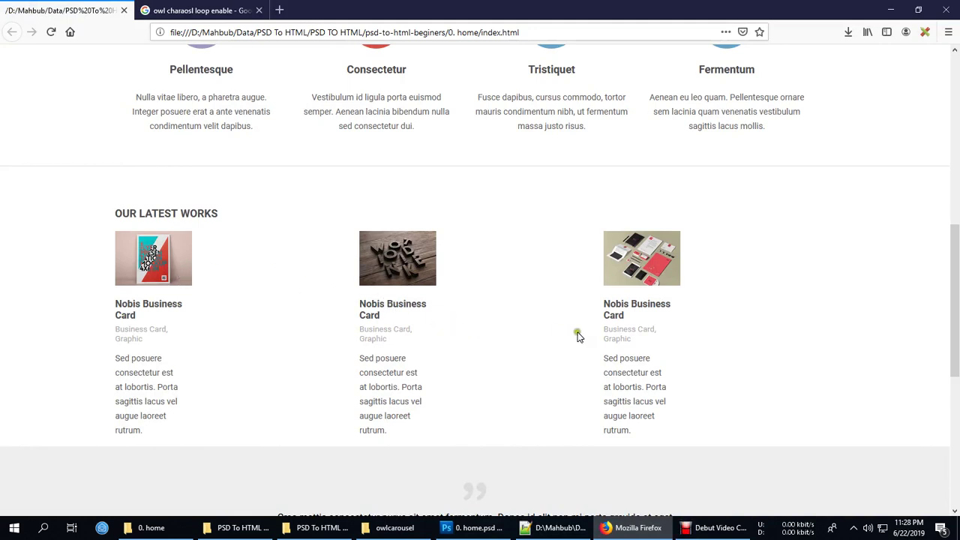
left_click_drag(163, 314, 394, 322)
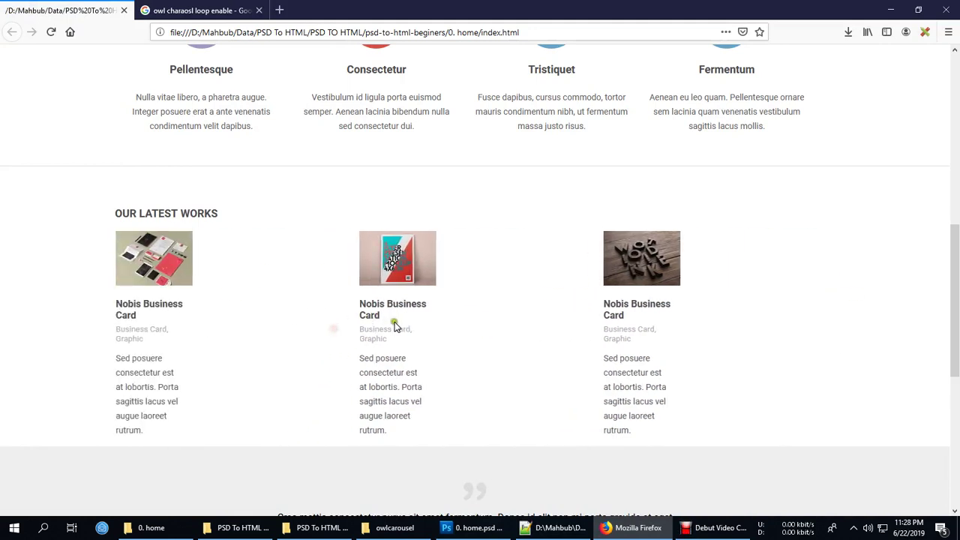
Inspect the first work image and select its active owl-item in DevTools.
right_click(132, 275)
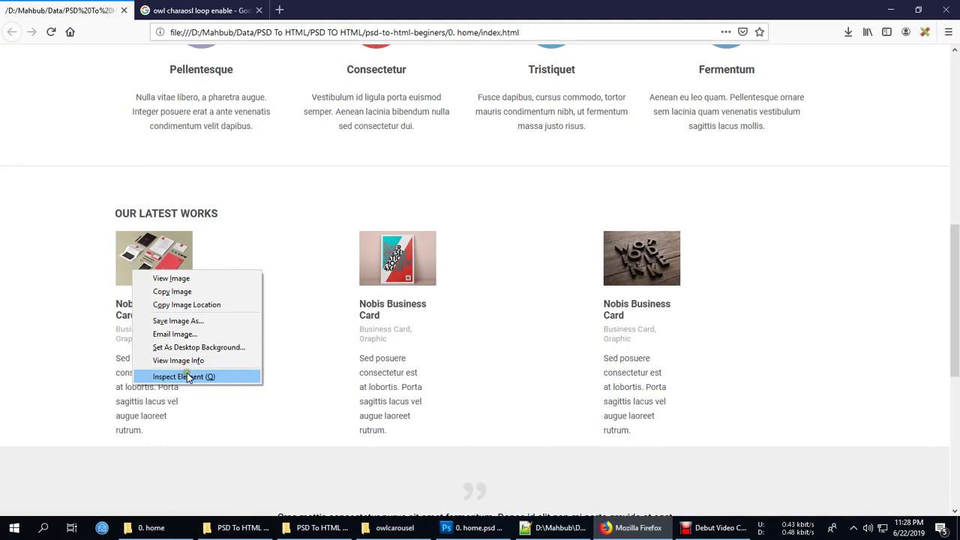
left_click(188, 377)
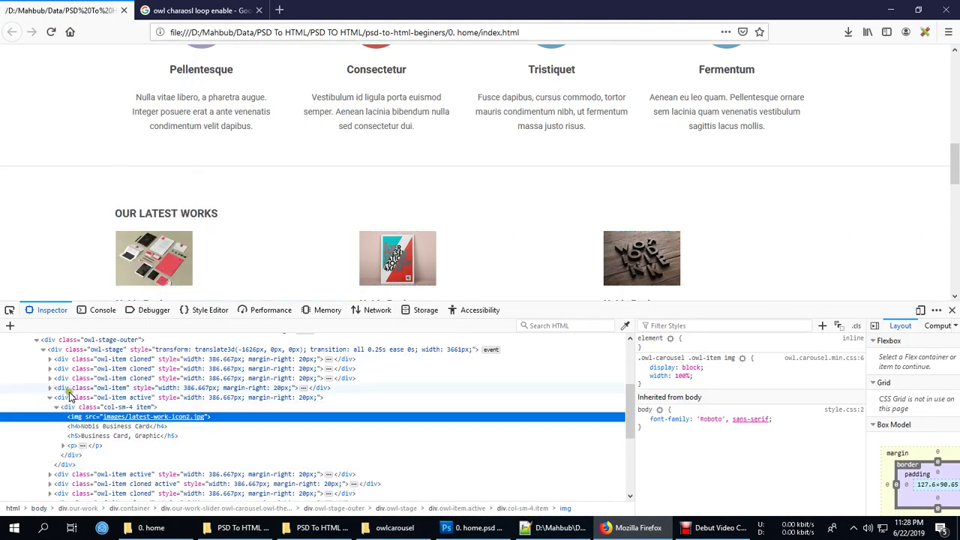
left_click(75, 398)
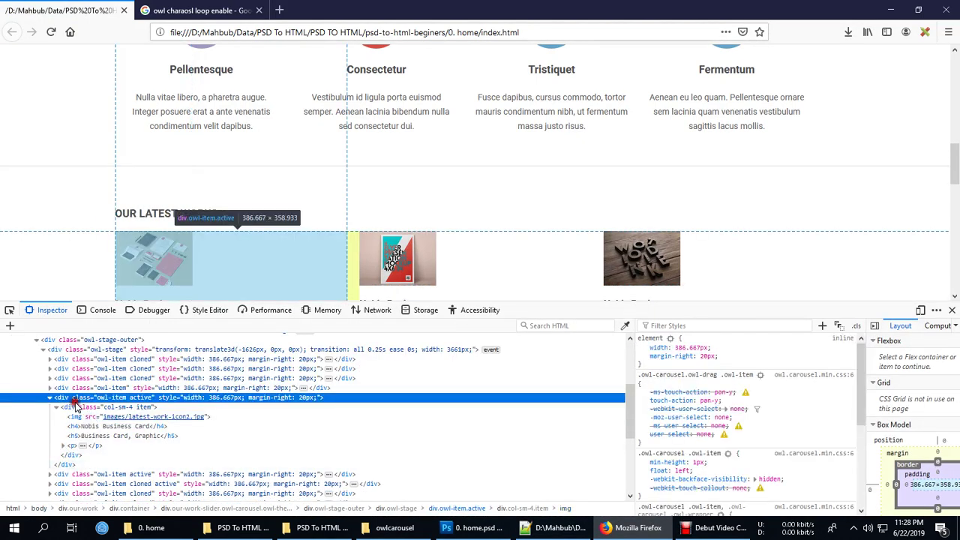
Delete 'col-sm-4' from the third, second and first item classes, then save index.html.
left_click(558, 528)
scroll(353, 240, "up", 5)
scroll(315, 225, "up", 10)
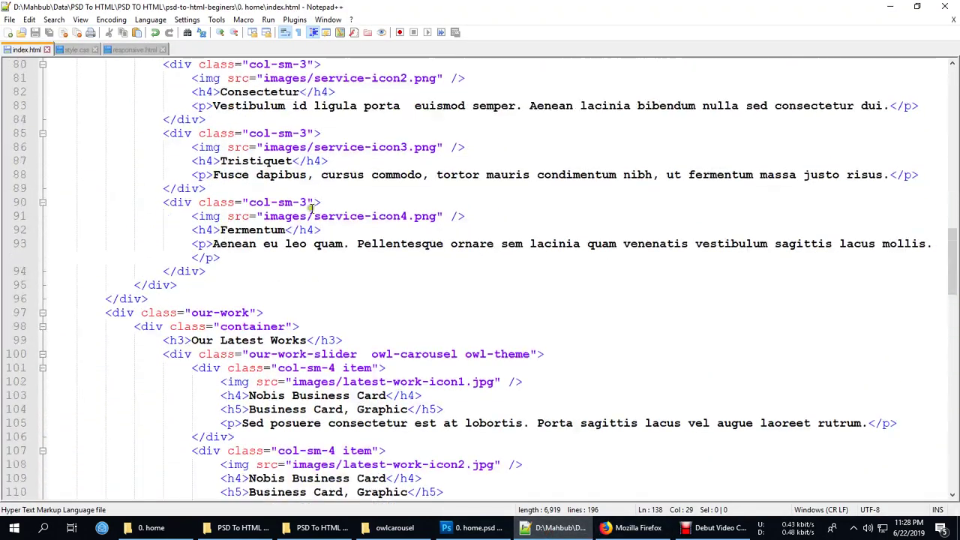
scroll(315, 218, "up", 8)
scroll(312, 209, "up", 5)
scroll(312, 209, "up", 9)
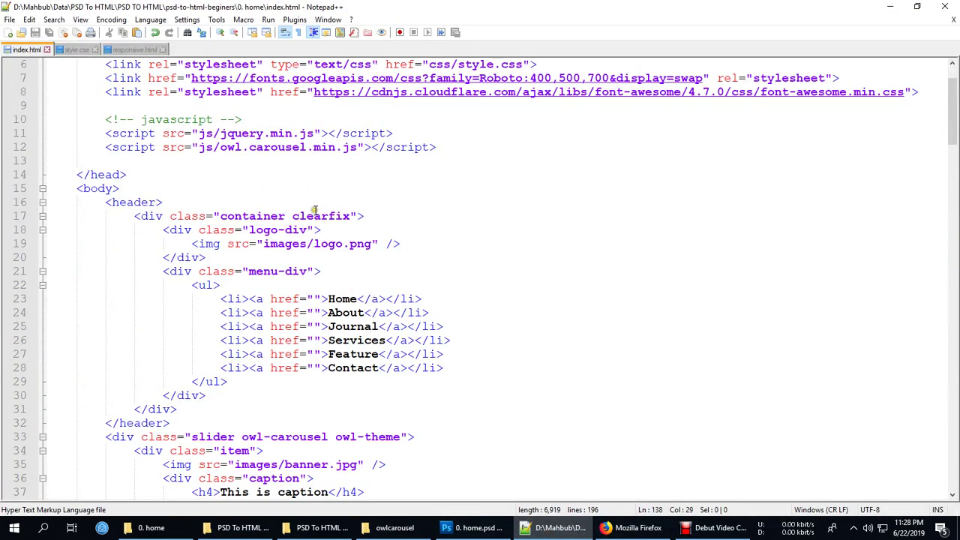
scroll(315, 210, "down", 8)
scroll(315, 217, "down", 4)
scroll(319, 225, "down", 6)
scroll(324, 231, "down", 9)
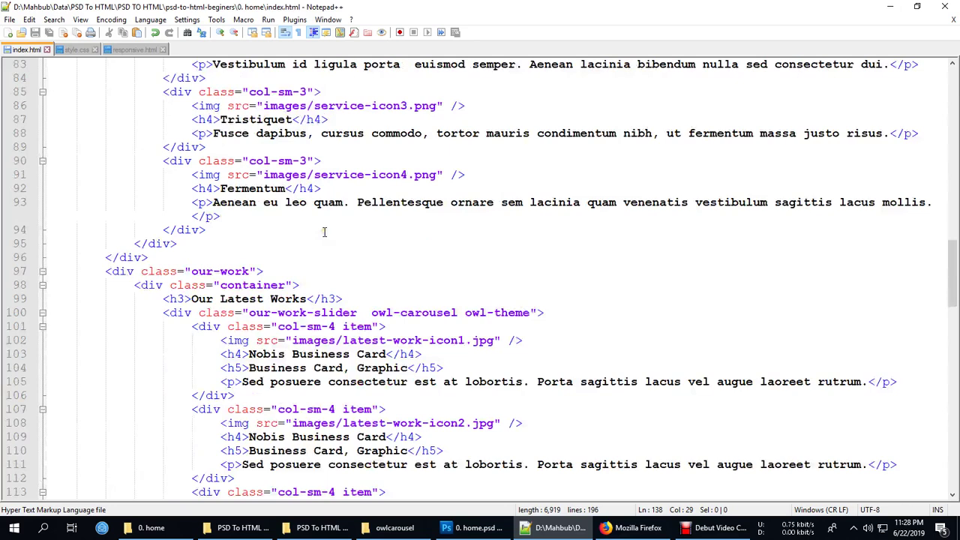
scroll(324, 231, "up", 3)
scroll(338, 252, "down", 3)
scroll(332, 253, "down", 5)
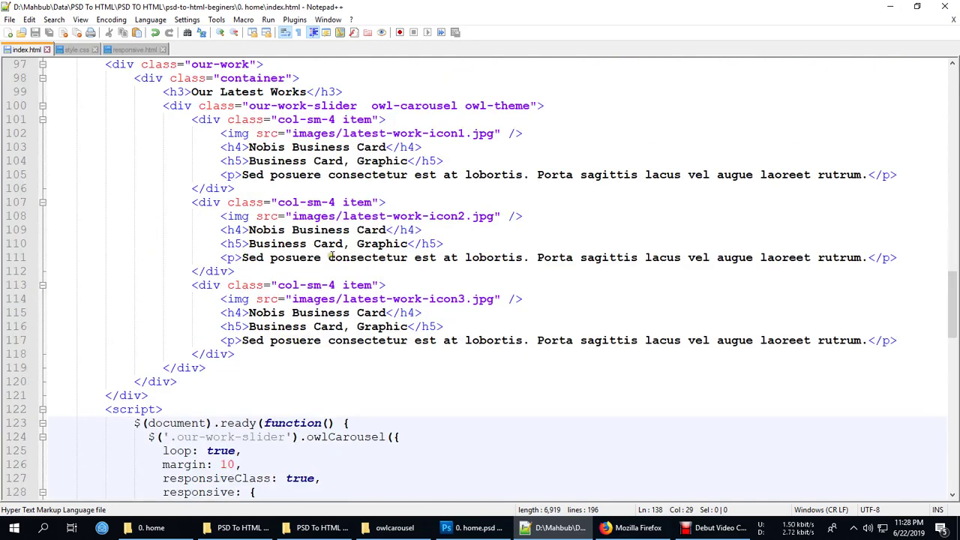
scroll(335, 288, "down", 1)
left_click(339, 244)
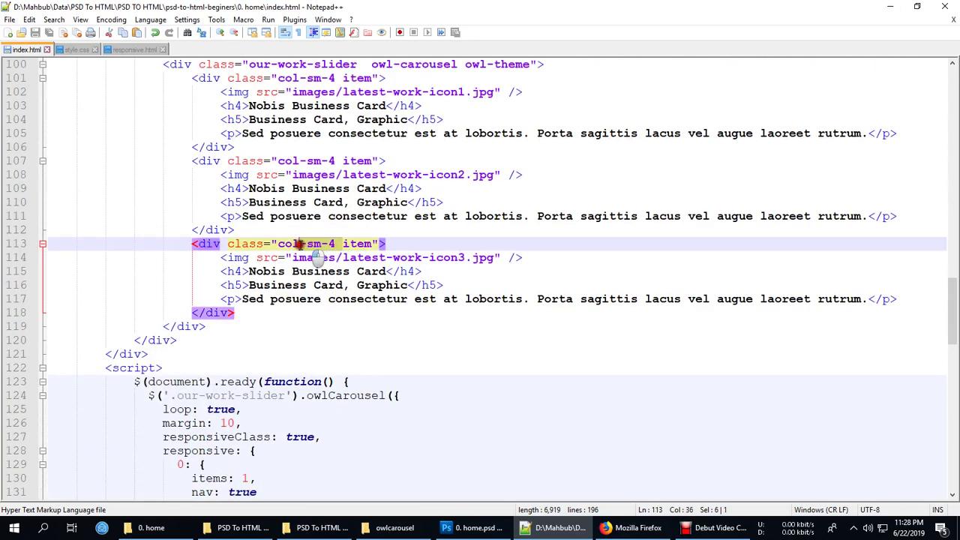
key("BackSpace")
key("BackSpace")
key("BackSpace")
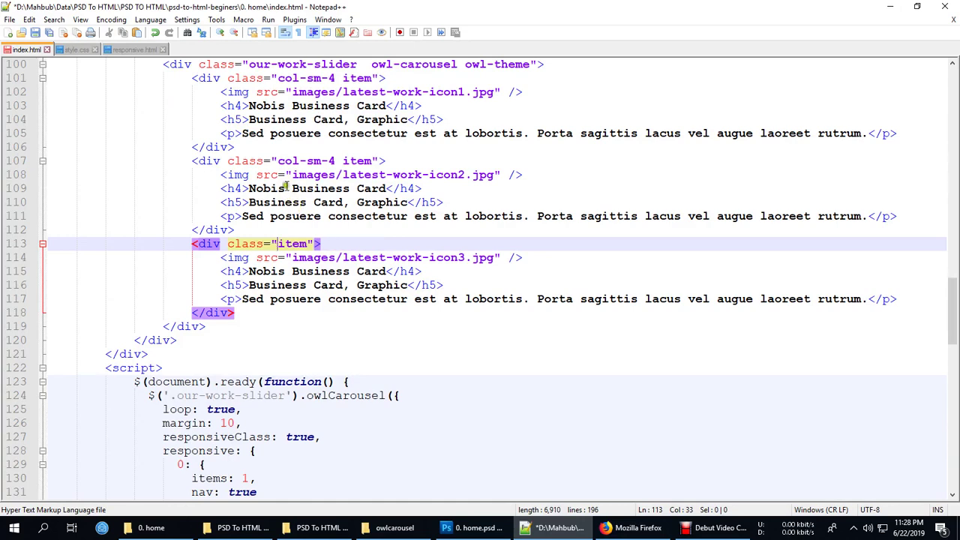
left_click_drag(278, 162, 342, 161)
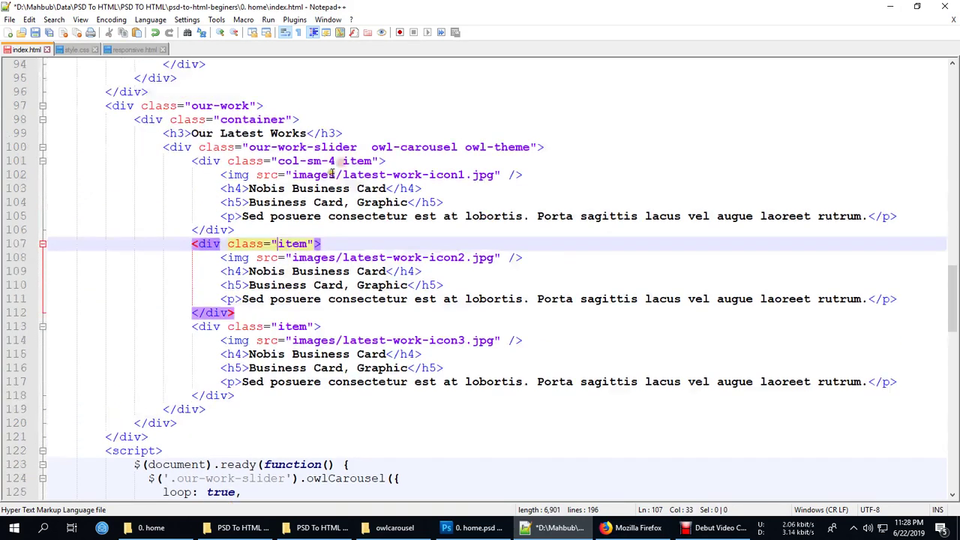
left_click_drag(278, 161, 343, 161)
key("Delete")
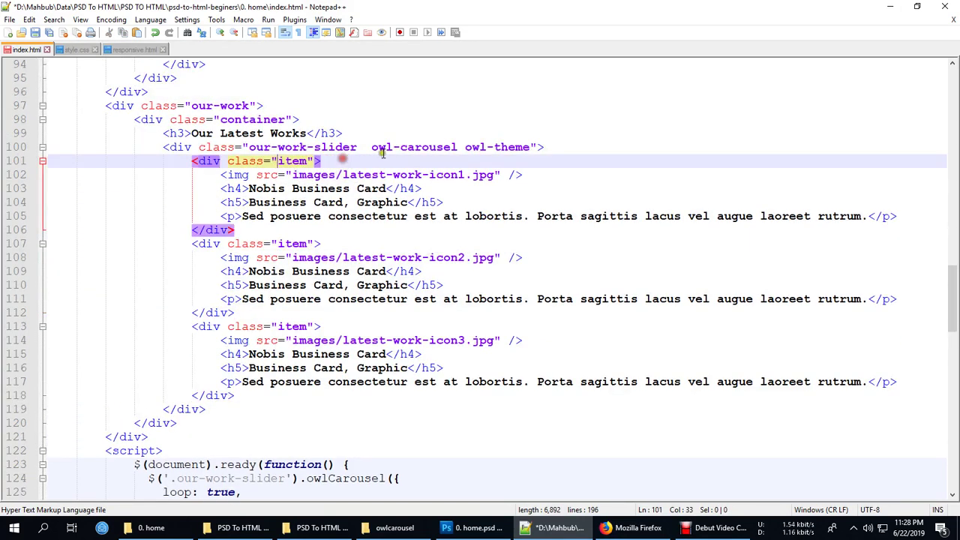
key("ctrl+s")
Reload the homepage, close the developer tools, and drag the works carousel to test looping.
left_click(634, 527)
key("F5")
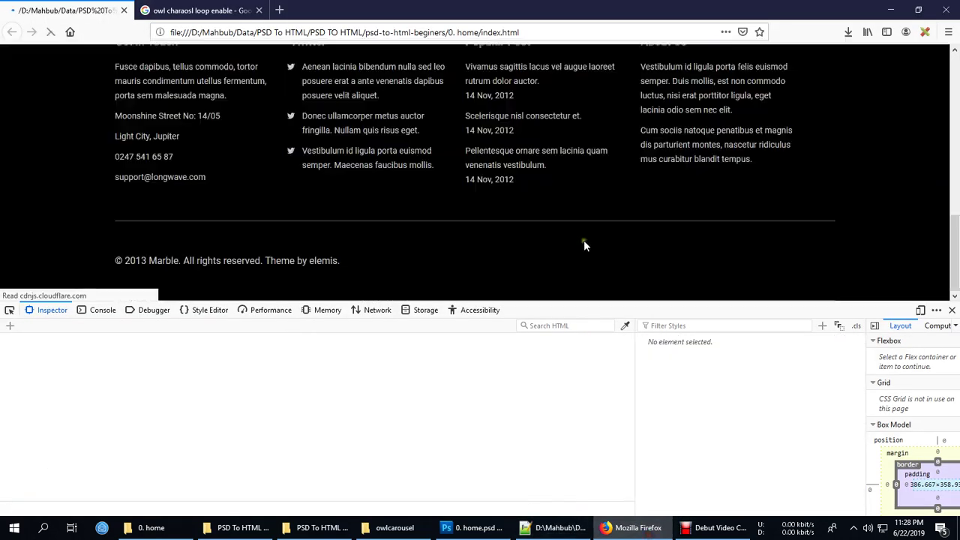
scroll(705, 234, "up", 5)
scroll(711, 241, "up", 5)
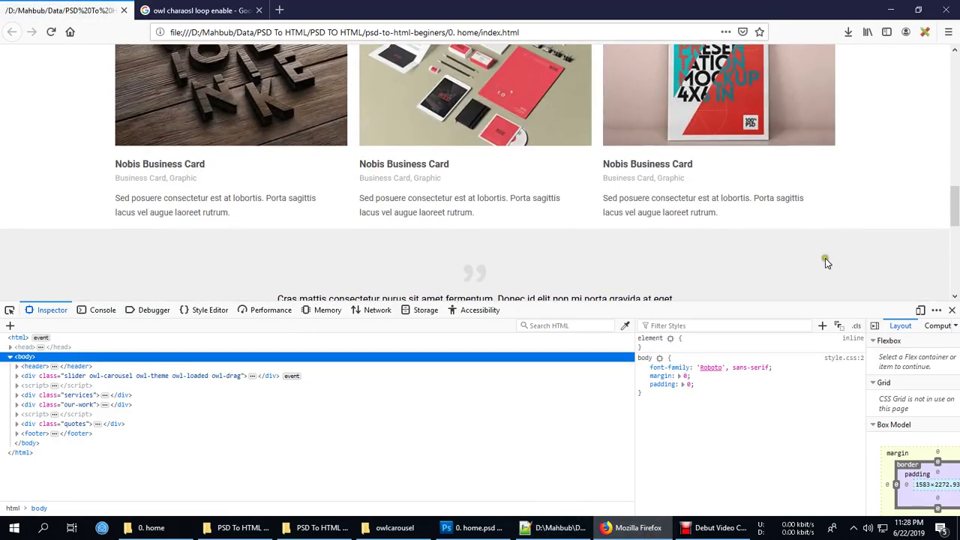
left_click(953, 311)
scroll(795, 317, "up", 3)
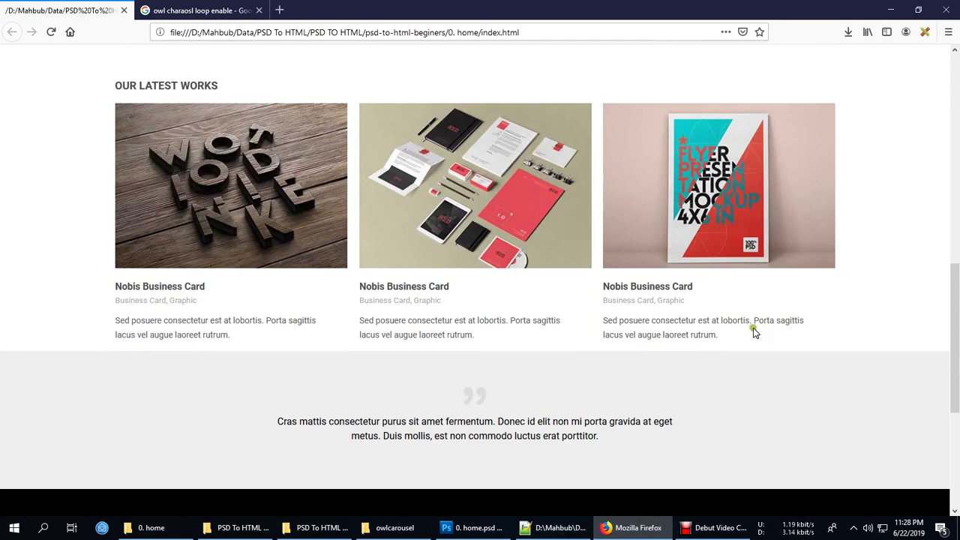
mouse_move(615, 206)
left_mouse_down()
mouse_move(405, 202)
mouse_move(577, 204)
left_mouse_up()
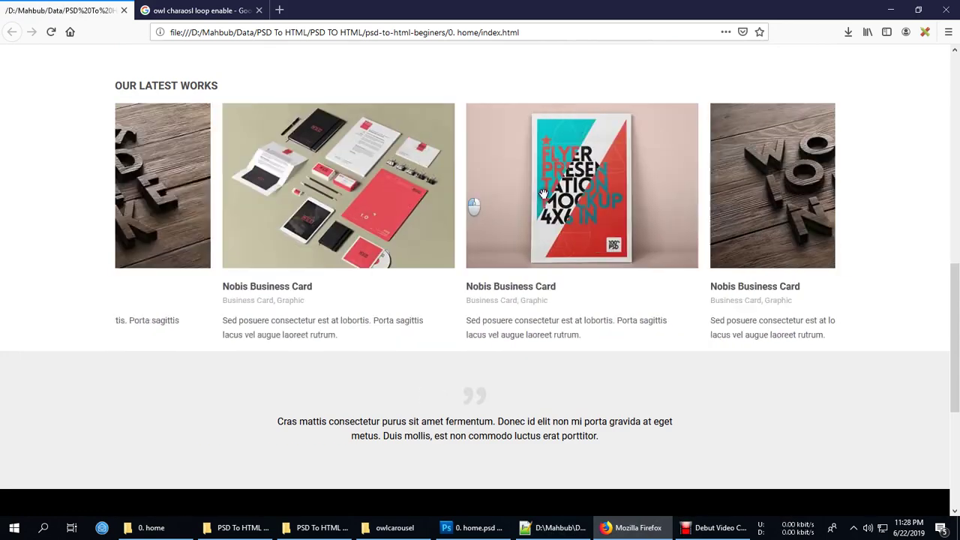
scroll(488, 247, "up", 3)
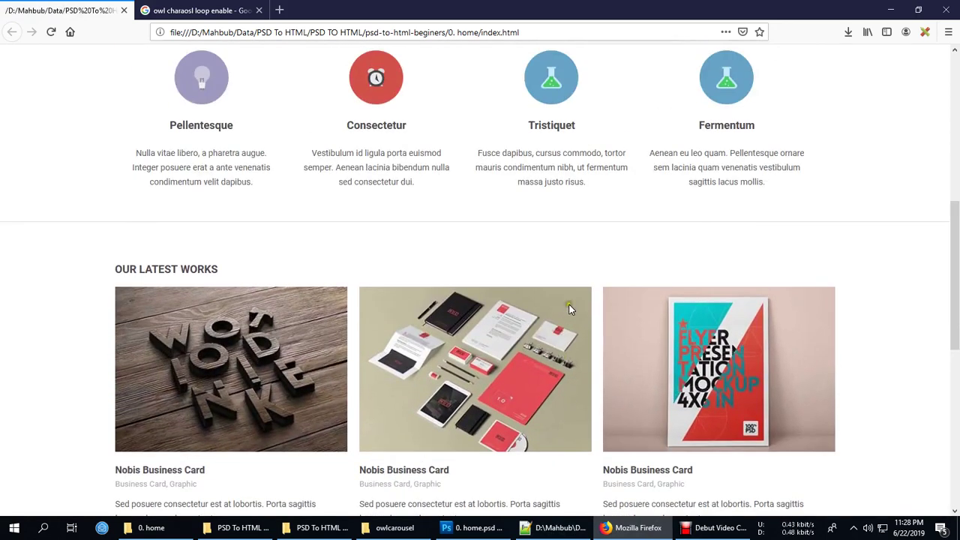
scroll(658, 318, "down", 2)
left_click_drag(719, 283, 375, 278)
mouse_move(600, 300)
left_mouse_down()
mouse_move(337, 300)
mouse_move(420, 285)
mouse_move(585, 300)
left_mouse_up()
scroll(584, 311, "down", 1)
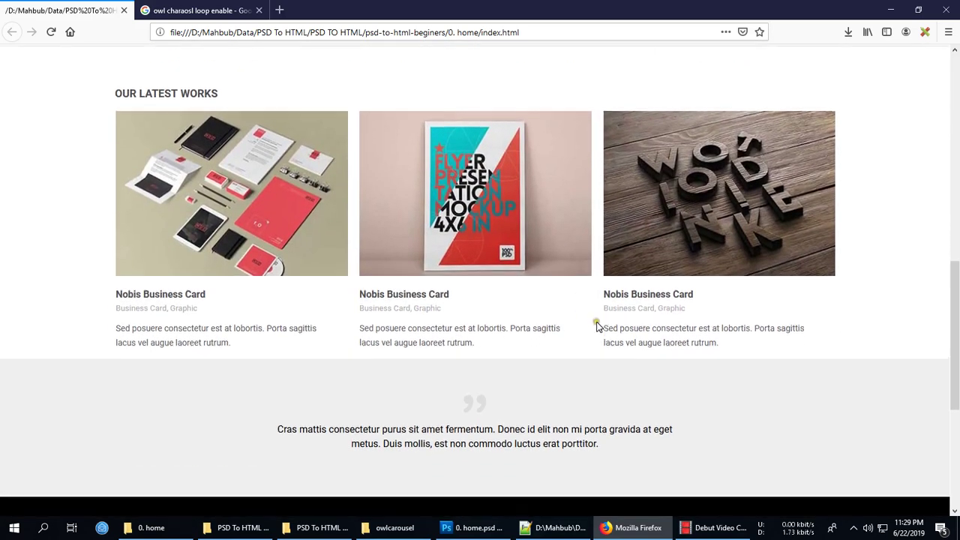
scroll(584, 312, "up", 1)
left_click_drag(750, 323, 472, 307)
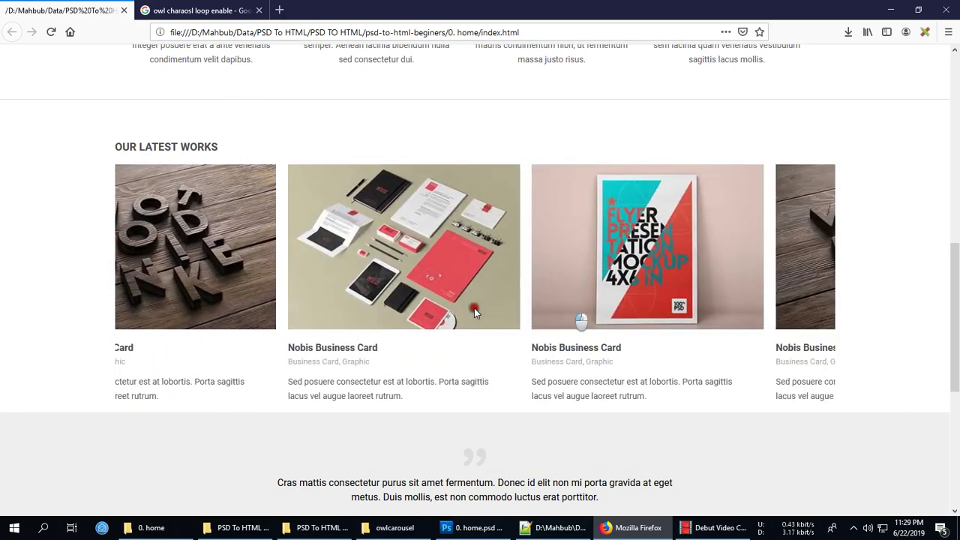
mouse_move(600, 315)
left_mouse_down()
mouse_move(420, 307)
mouse_move(522, 314)
left_mouse_up()
scroll(523, 414, "down", 1)
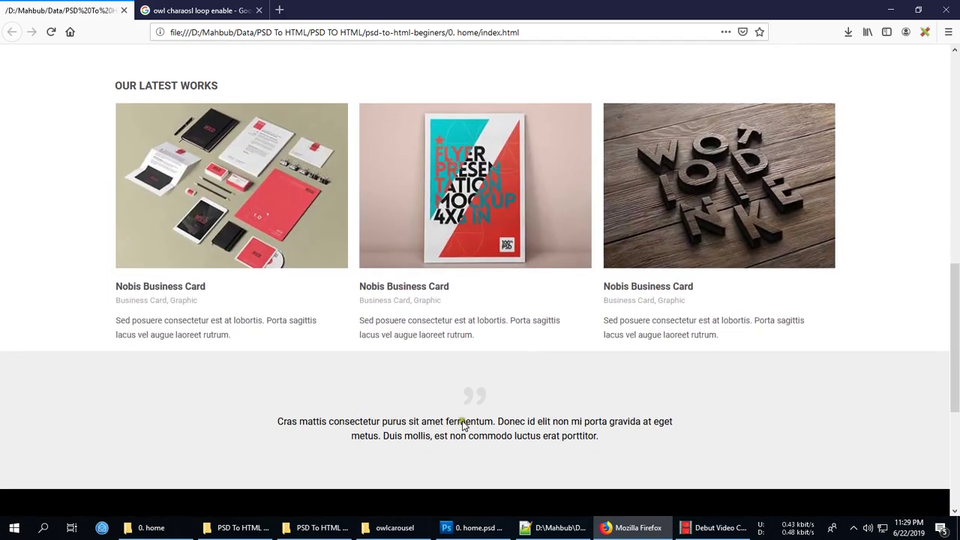
scroll(523, 414, "down", 2)
Paste the owlCarousel script block on a new line after the quotes section's closing div.
left_click(555, 528)
scroll(296, 360, "down", 4)
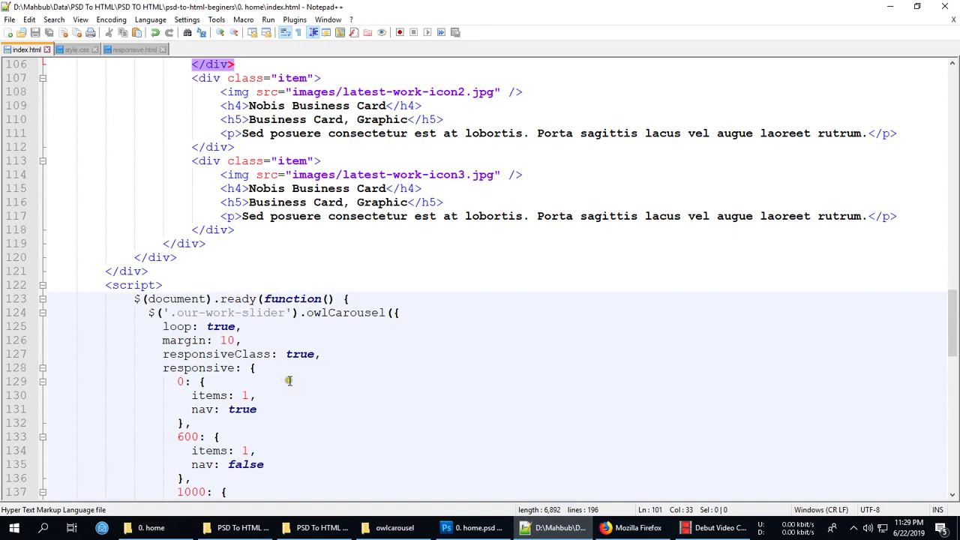
scroll(292, 375, "down", 3)
scroll(225, 352, "down", 4)
left_click(174, 326)
scroll(174, 326, "up", 2)
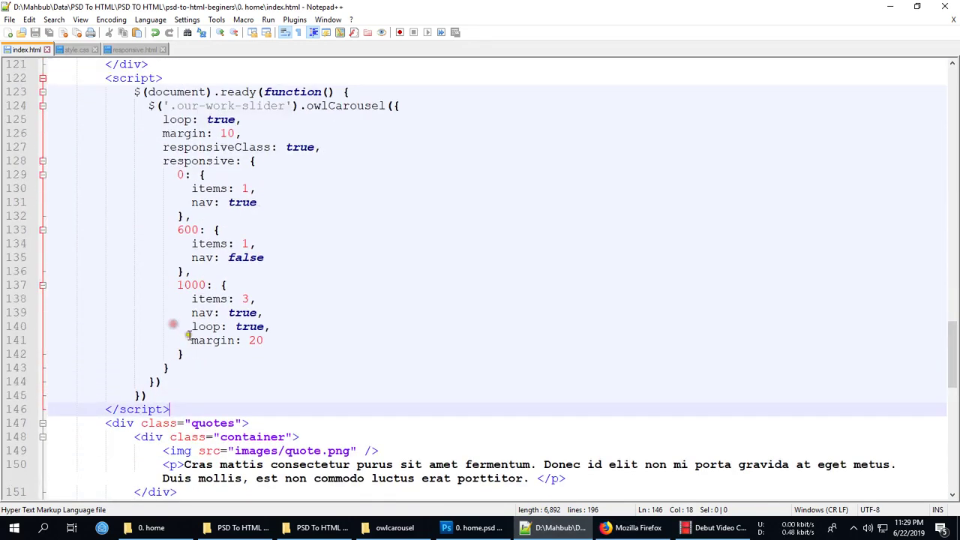
left_click(105, 81, "shift")
scroll(273, 375, "down", 5)
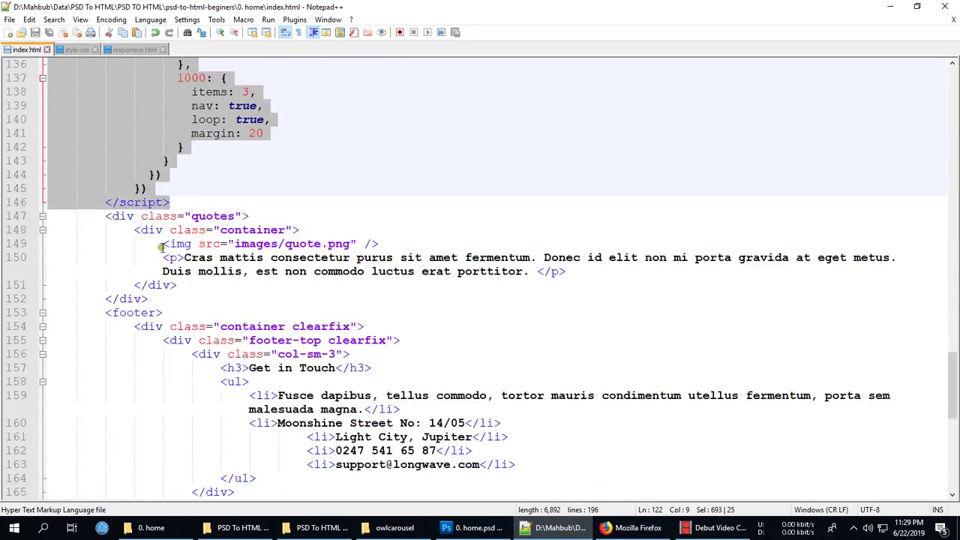
left_click(127, 216)
left_click(154, 298)
key("Return")
key("ctrl+v")
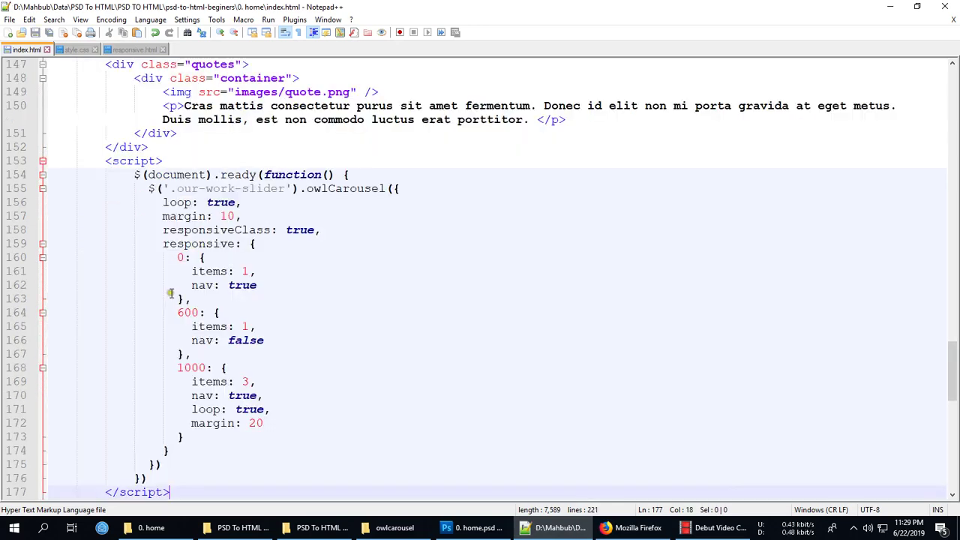
left_click(137, 147)
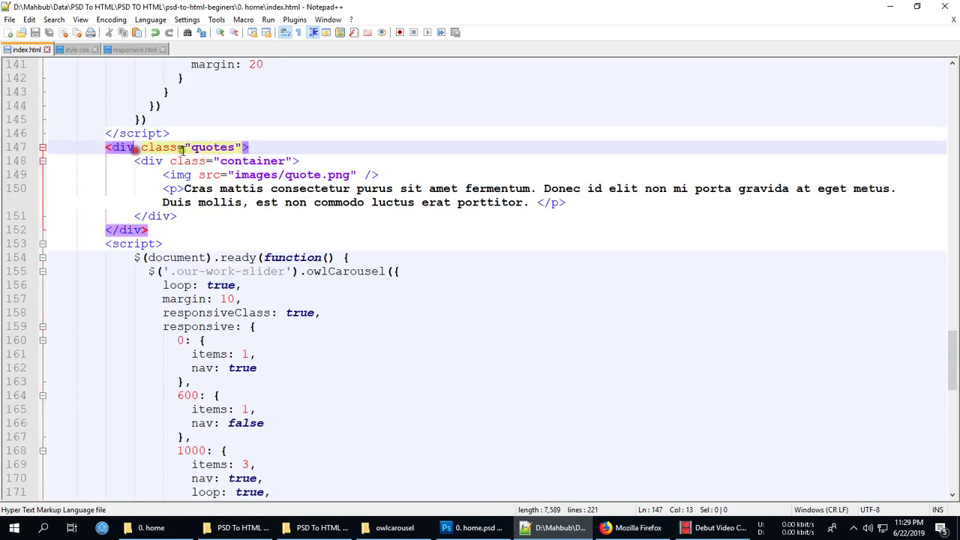
left_click(165, 160)
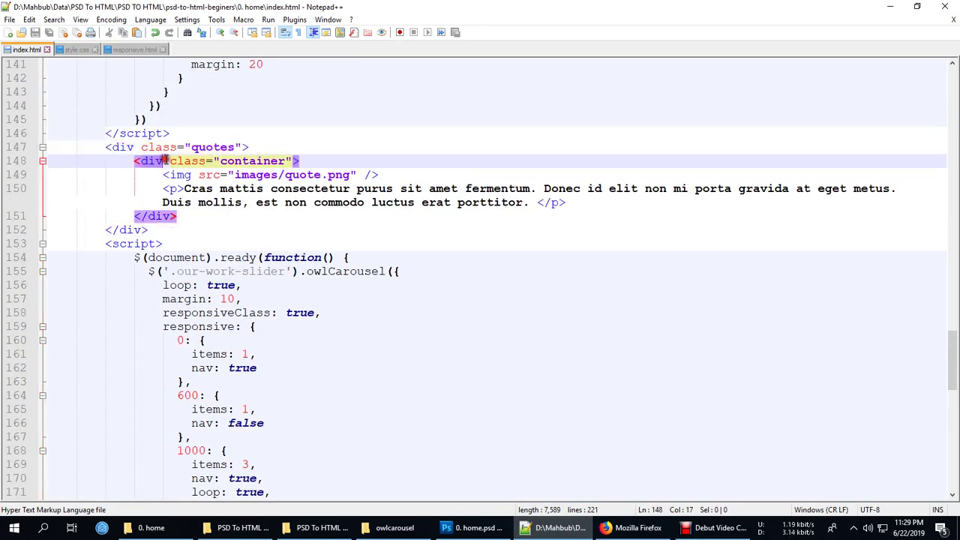
Add new lines for a wrapper div and its closing tag around the quote.
left_click(107, 147)
left_click(300, 160)
key("Return")
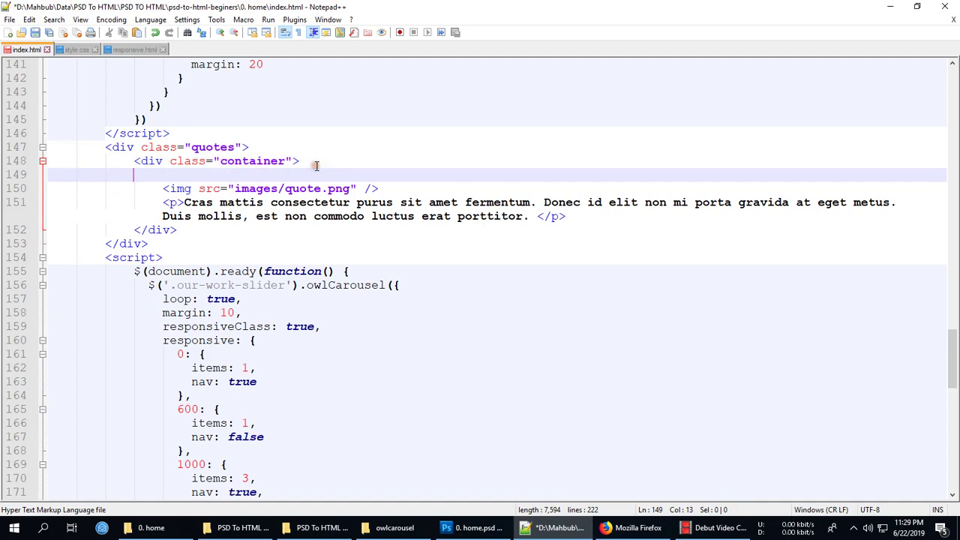
type("<div class=\"quotes\">")
left_click(565, 216)
key("Return")
type("</div>")
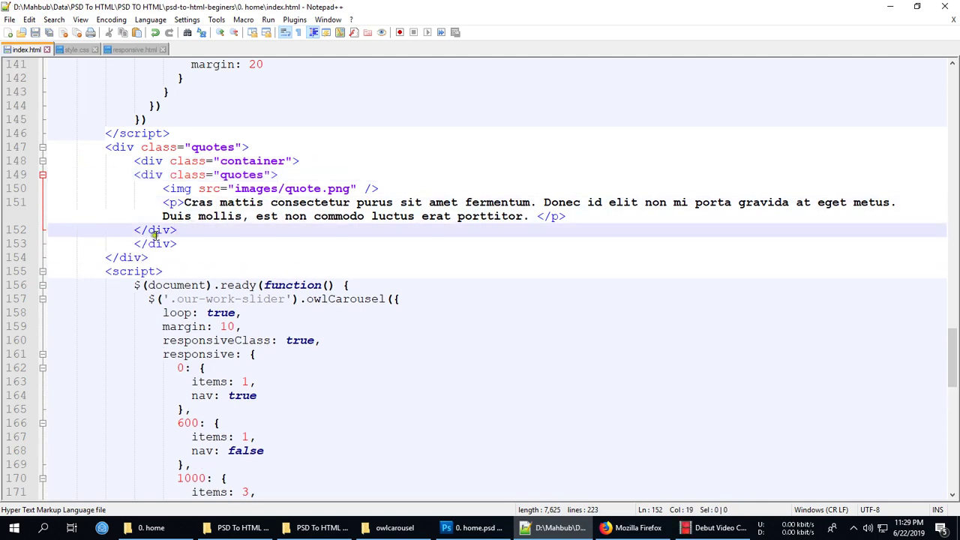
Indent the quote inside the new quotes-slider div and check its matching closing tag.
mouse_move(135, 230)
left_mouse_down()
mouse_move(189, 188)
mouse_move(164, 174)
left_mouse_up()
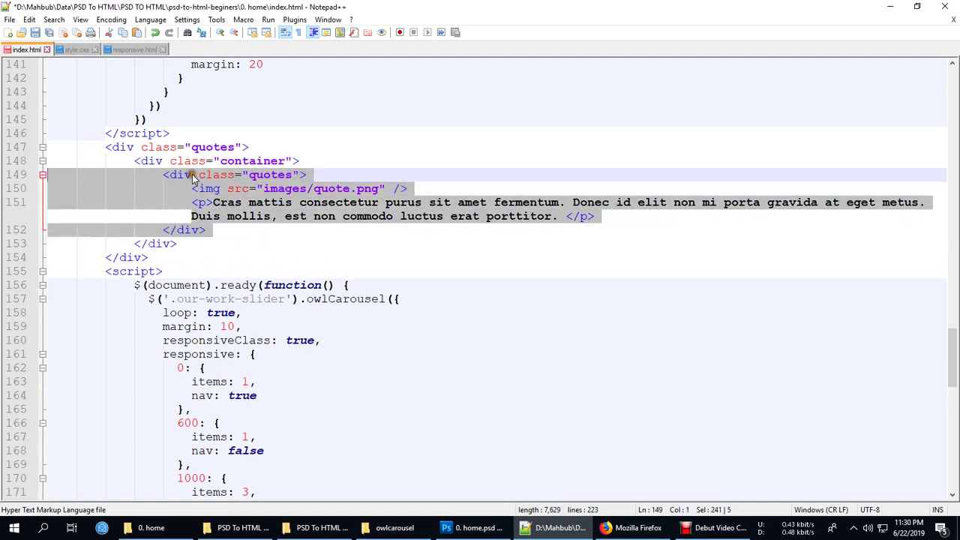
key("Tab")
left_click(293, 175)
key("Right")
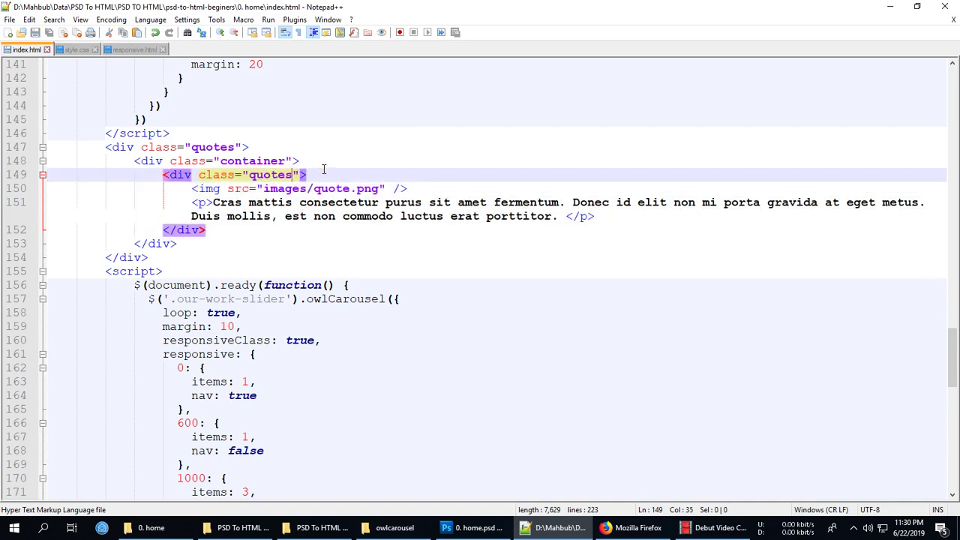
type("-slider")
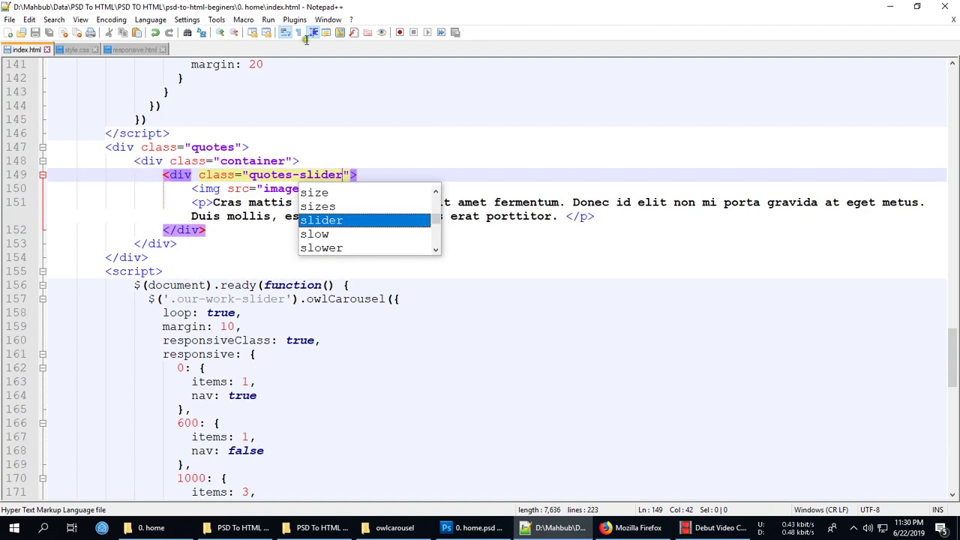
left_click(198, 217)
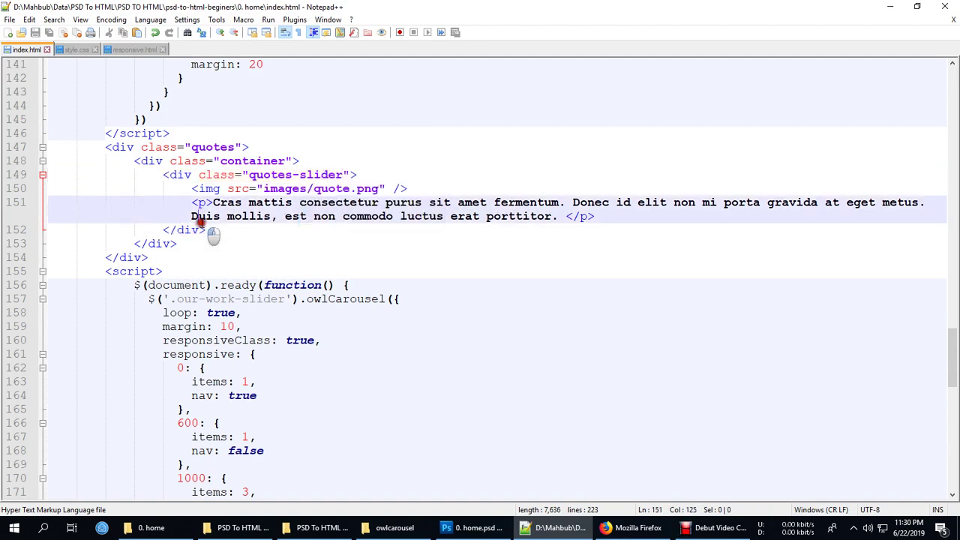
left_click(355, 175)
left_click(343, 175)
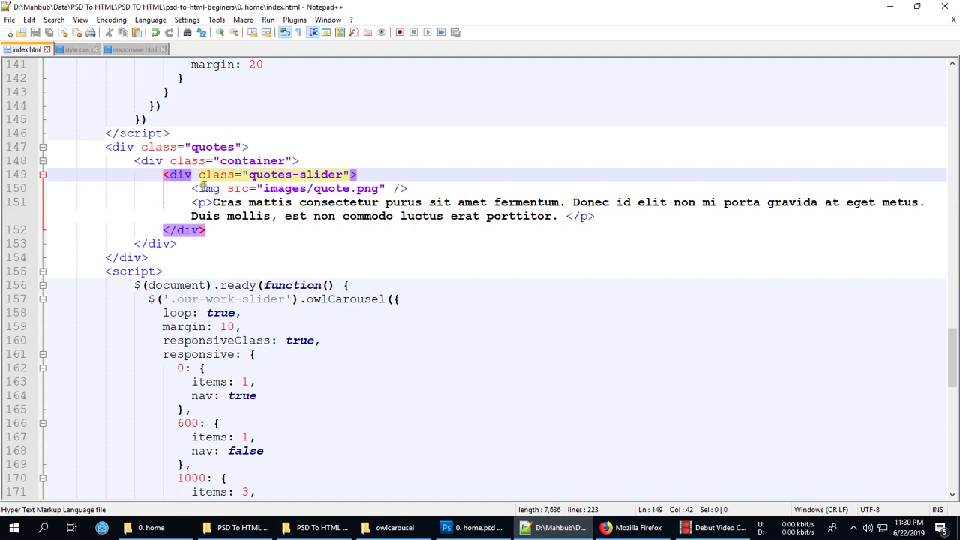
mouse_move(219, 188)
left_mouse_down()
mouse_move(188, 189)
mouse_move(595, 217)
left_mouse_up()
Nest the quote image and paragraph in an indented div with class item, and save.
left_click(394, 170)
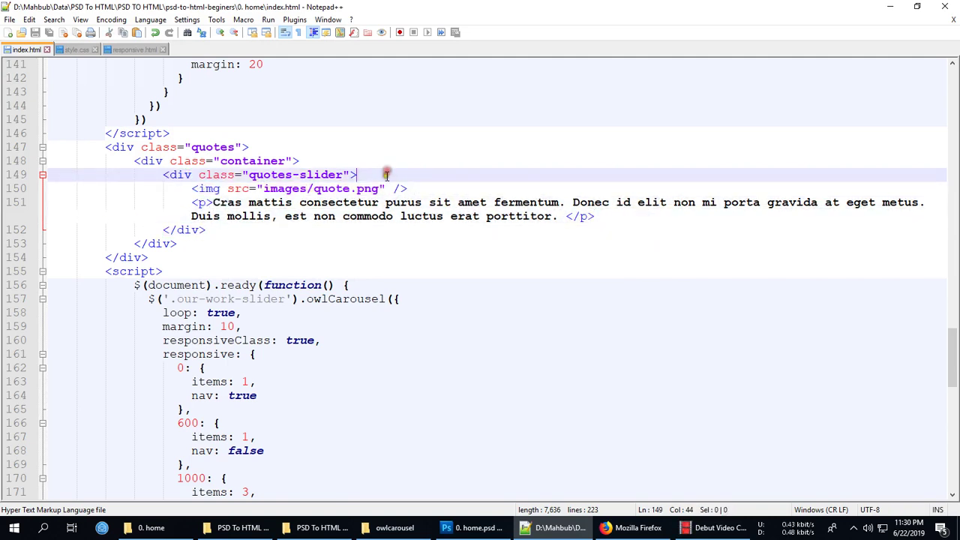
key("ctrl+d")
left_click(191, 188)
left_click(161, 243)
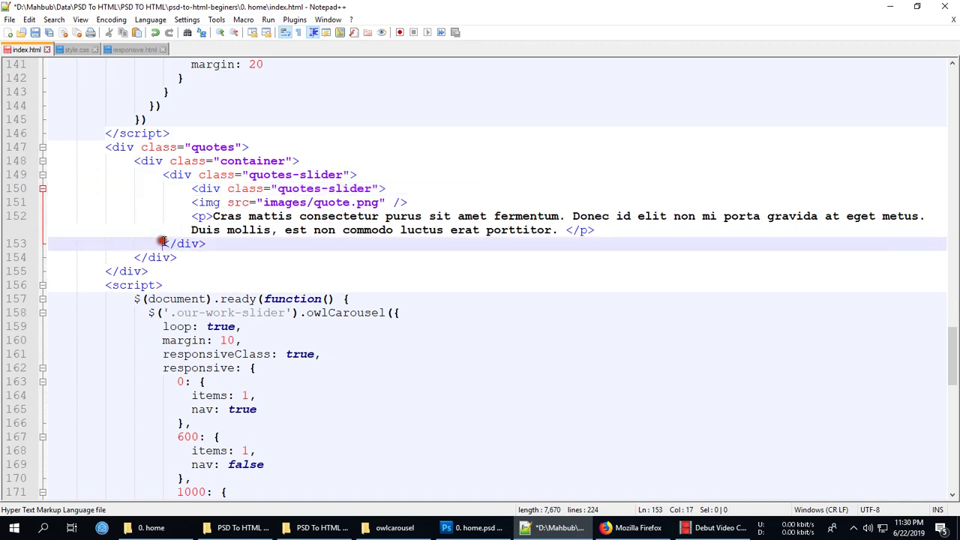
key("Tab")
mouse_move(595, 230)
left_mouse_down()
mouse_move(218, 214)
mouse_move(192, 203)
left_mouse_up()
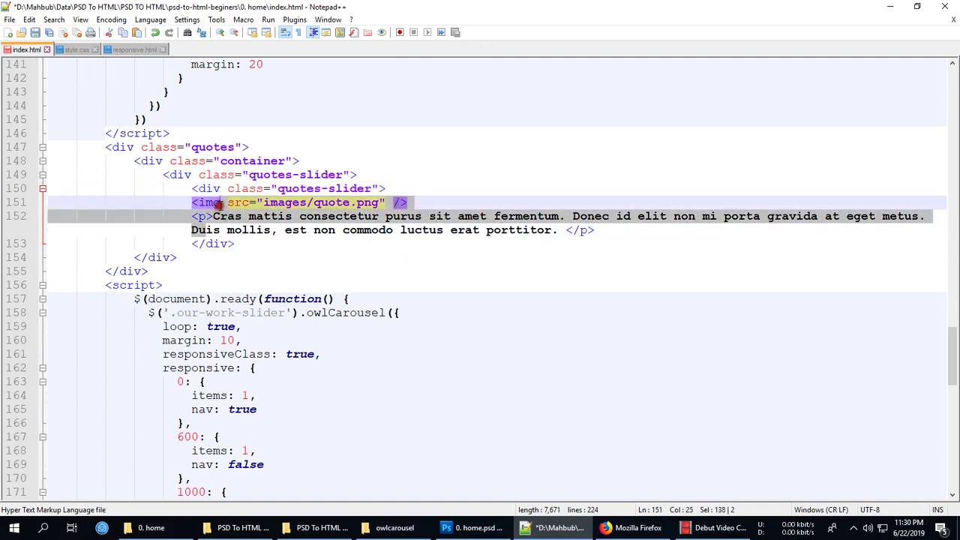
key("Tab")
left_click(310, 188)
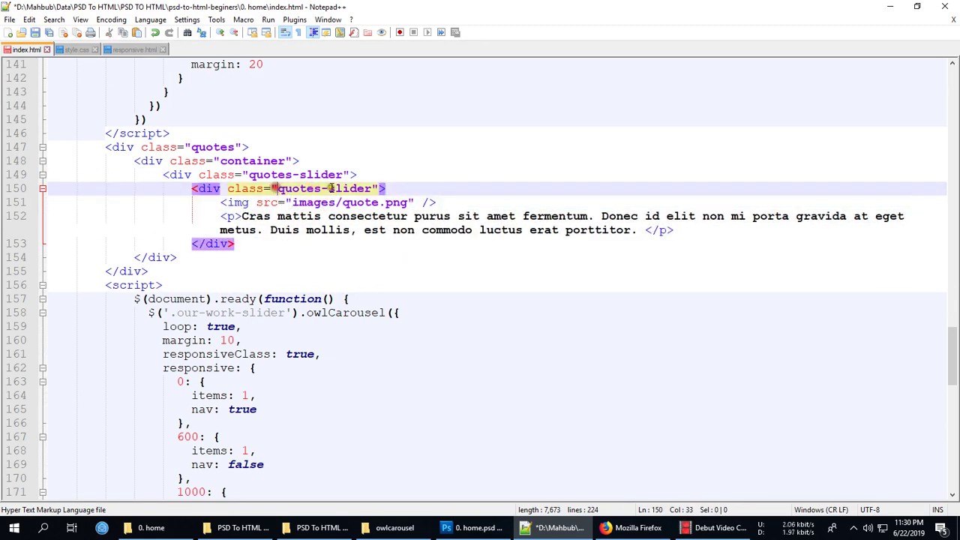
left_click_drag(276, 188, 372, 189)
type("item")
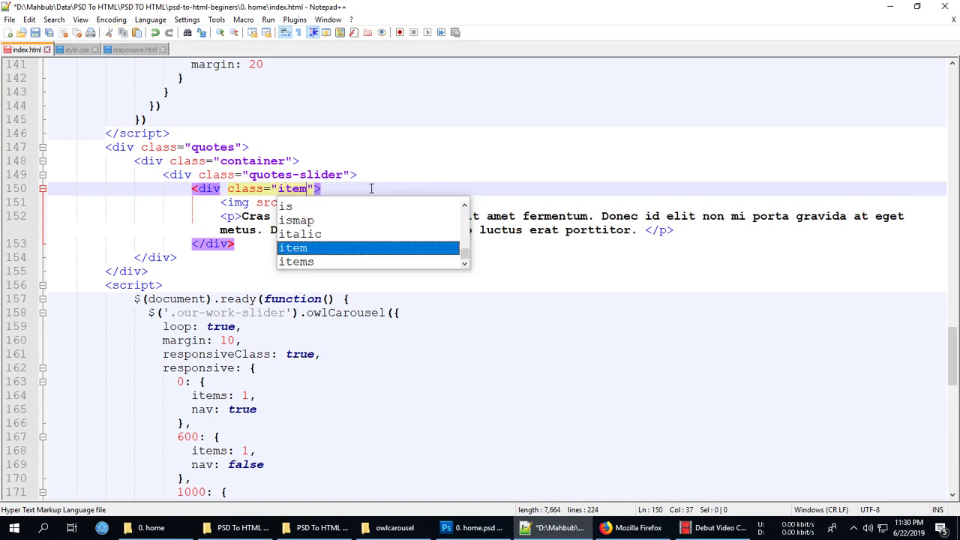
key("ctrl+s")
left_click(213, 244)
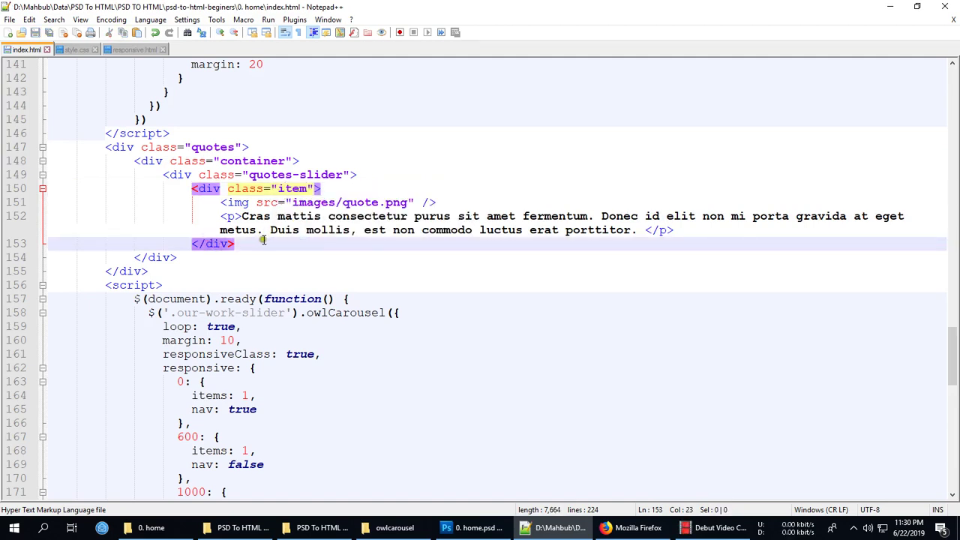
Paste the item block twice for three identical items, save, and preview in Firefox.
left_click_drag(234, 244, 192, 188)
key("ctrl+c")
left_click(235, 244)
key("Return")
key("ctrl+v")
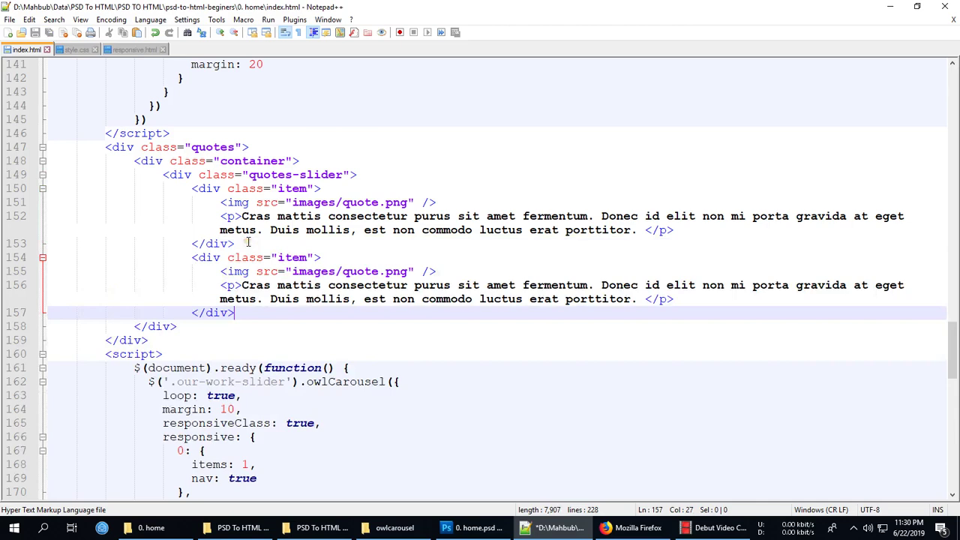
key("Return")
key("ctrl+v")
key("ctrl+s")
key("alt+Tab")
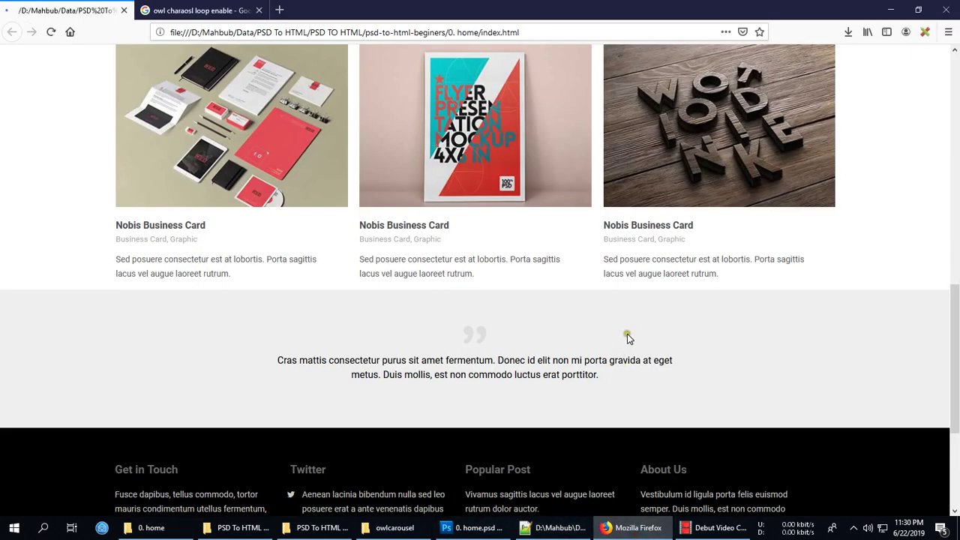
scroll(628, 338, "down", 1)
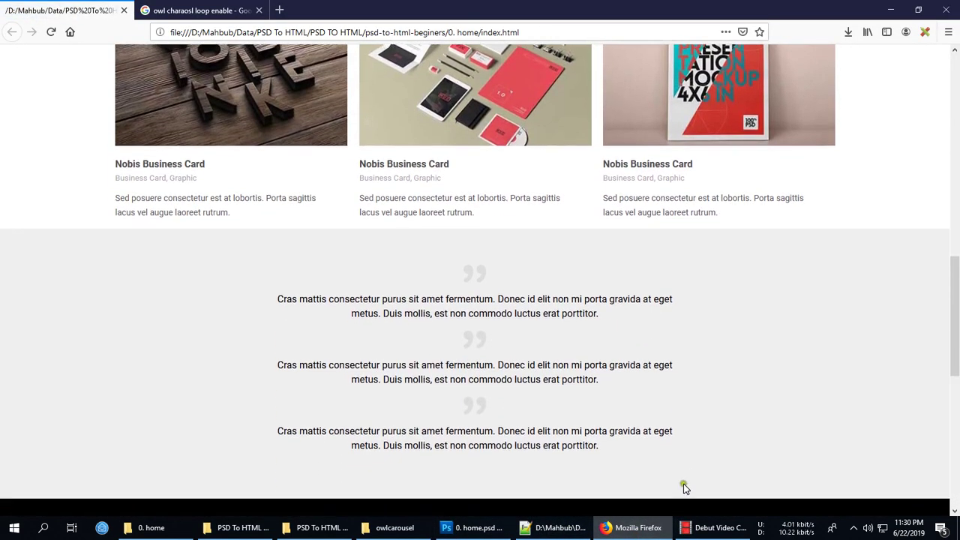
left_click(553, 527)
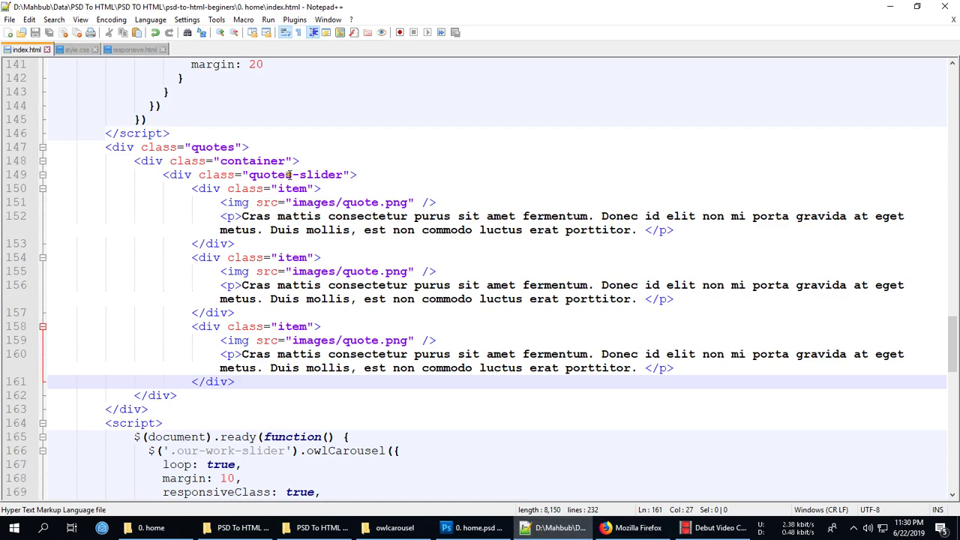
Add the owl-carousel owl-theme classes to the quotes-slider div.
left_click(259, 174)
scroll(258, 174, "up", 8)
scroll(266, 169, "up", 5)
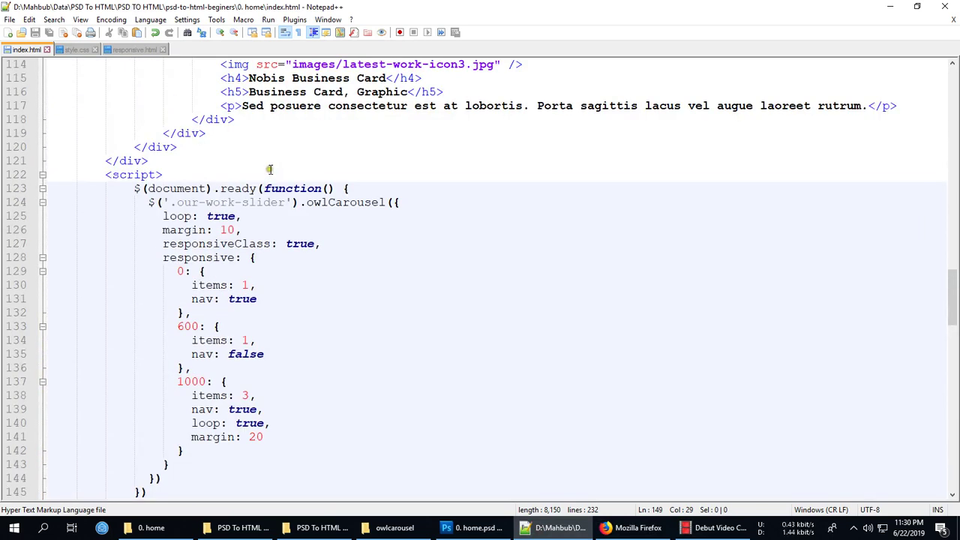
scroll(271, 170, "up", 6)
scroll(271, 171, "up", 1)
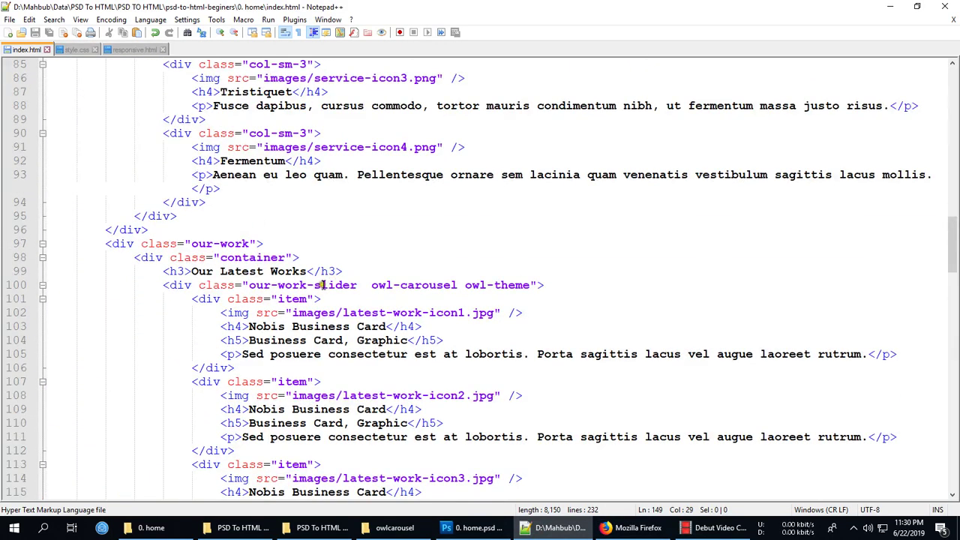
left_click(365, 285)
left_click_drag(365, 285, 533, 285)
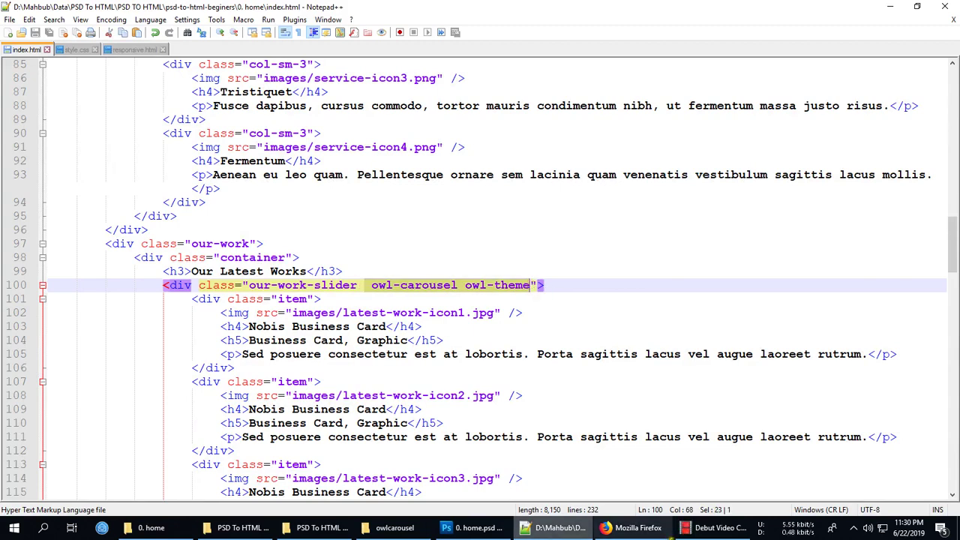
scroll(533, 300, "down", 10)
scroll(539, 373, "down", 6)
scroll(539, 373, "down", 4)
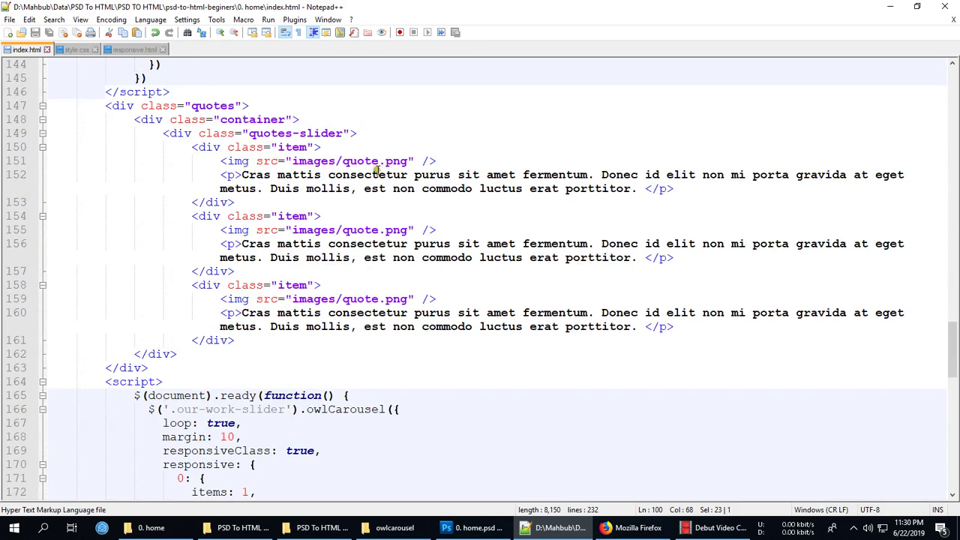
left_click(342, 133)
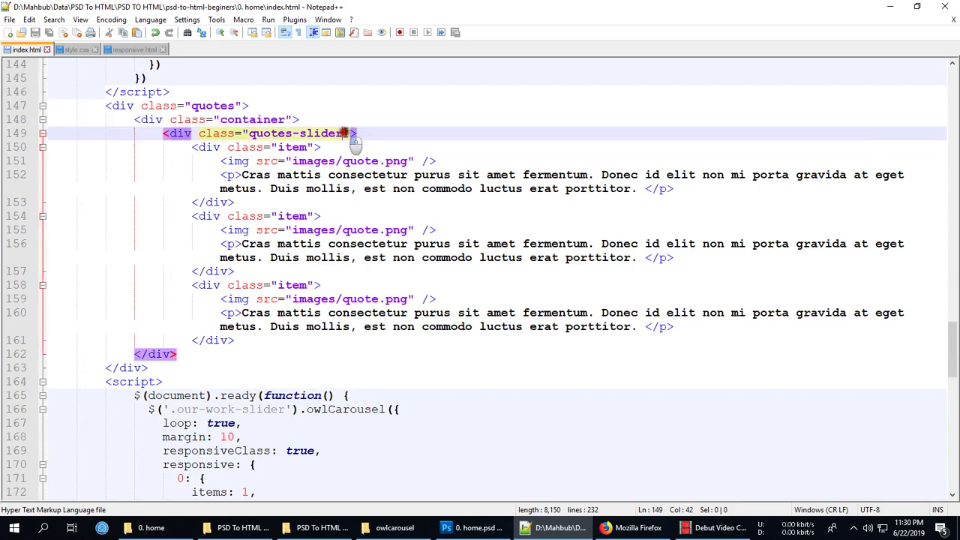
key("ctrl+v")
scroll(328, 314, "down", 2)
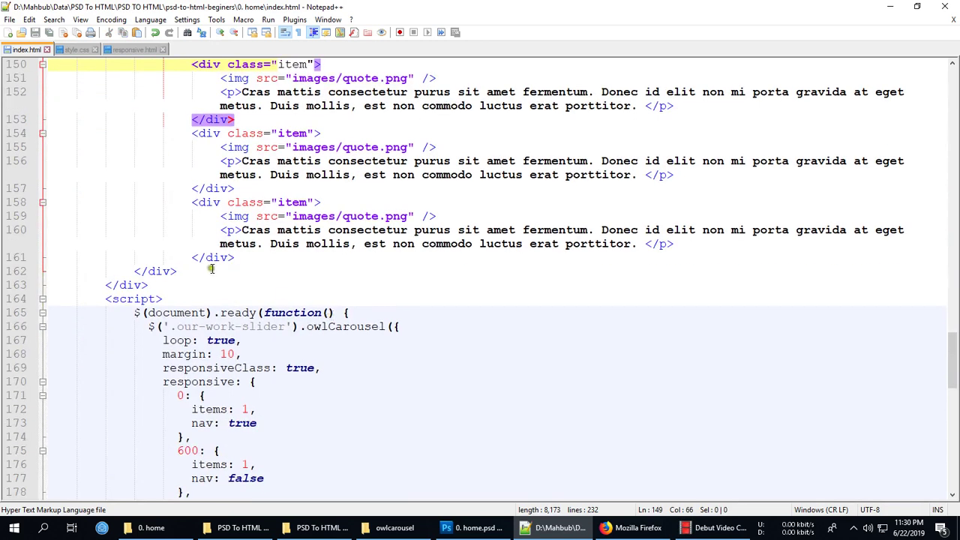
Point the duplicated carousel script at quotes-slider instead of our-work-slider.
left_click(173, 327)
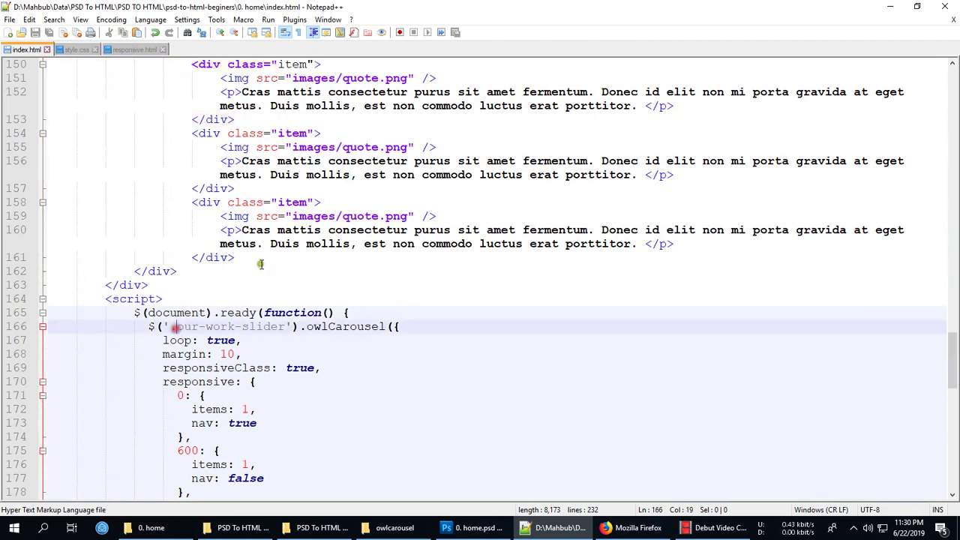
scroll(178, 328, "up", 2)
left_click(342, 133)
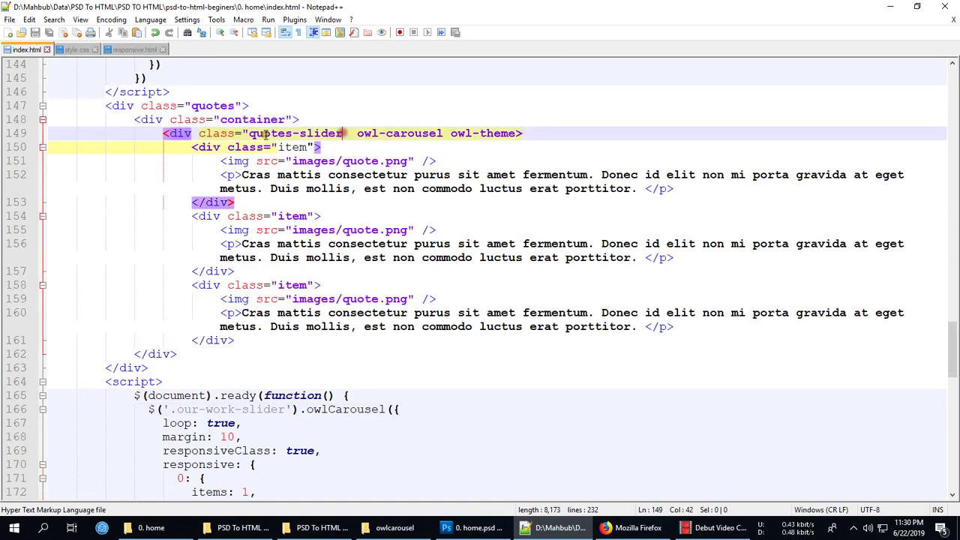
left_click_drag(342, 132, 249, 133)
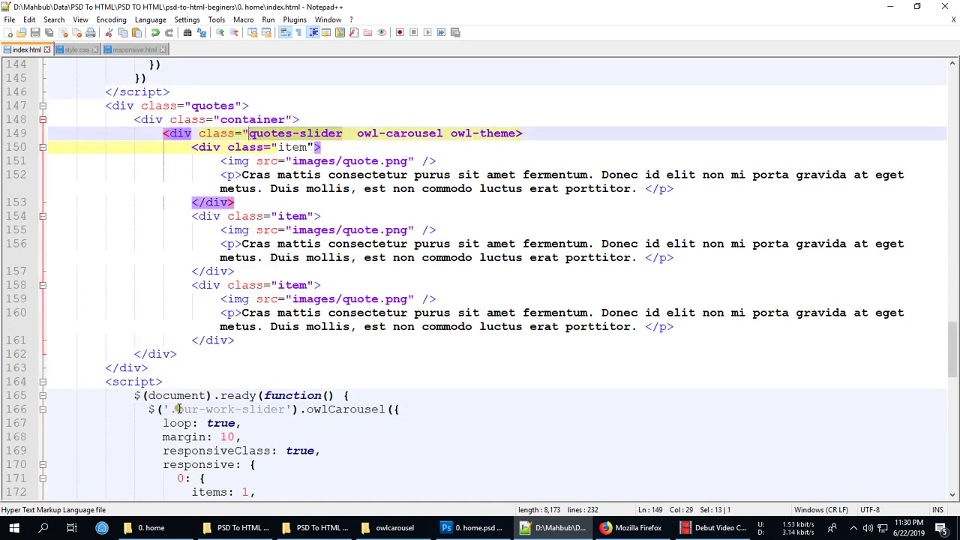
key("ctrl+c")
left_click_drag(178, 409, 283, 409)
key("ctrl+v")
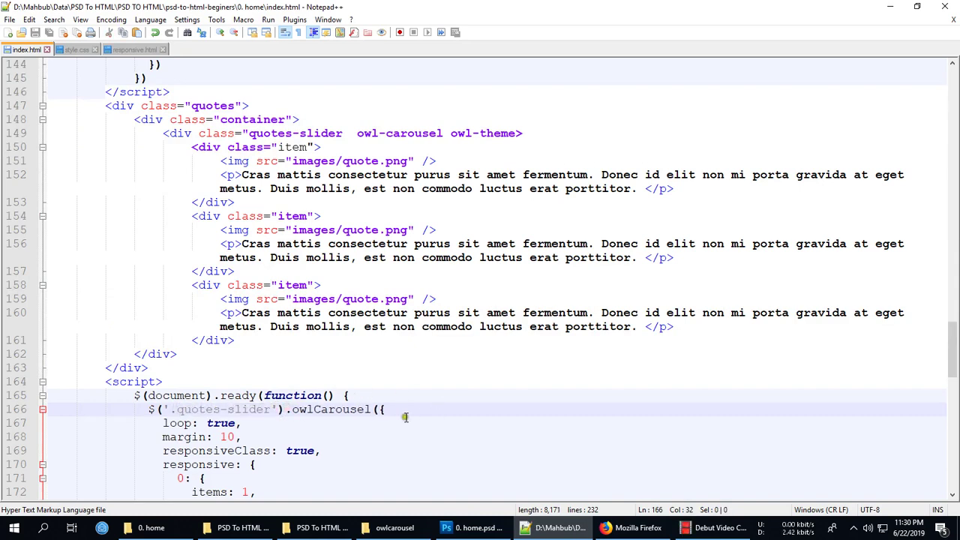
scroll(405, 417, "down", 3)
scroll(269, 435, "down", 1)
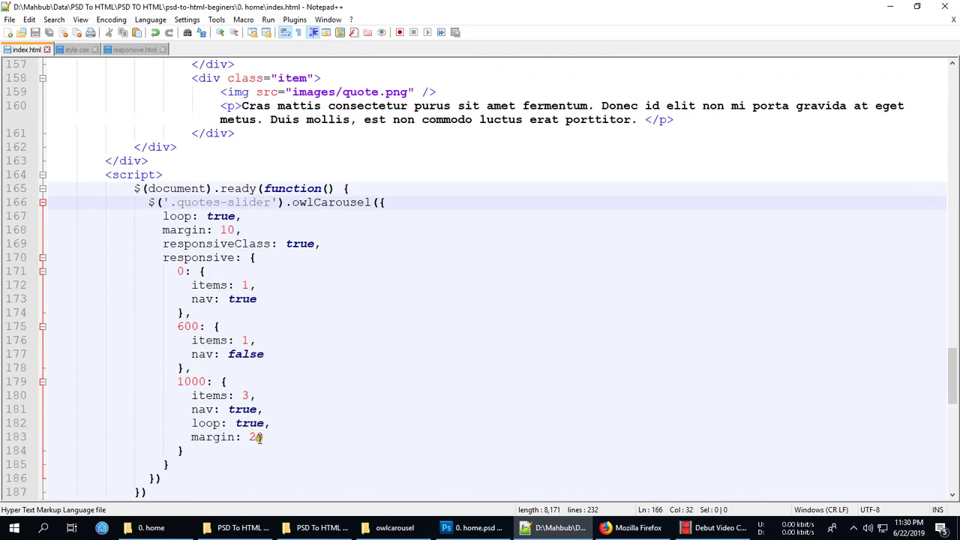
Set the 1000 breakpoint items to 1, save, and test the quote arrows in Firefox.
double_click(246, 395)
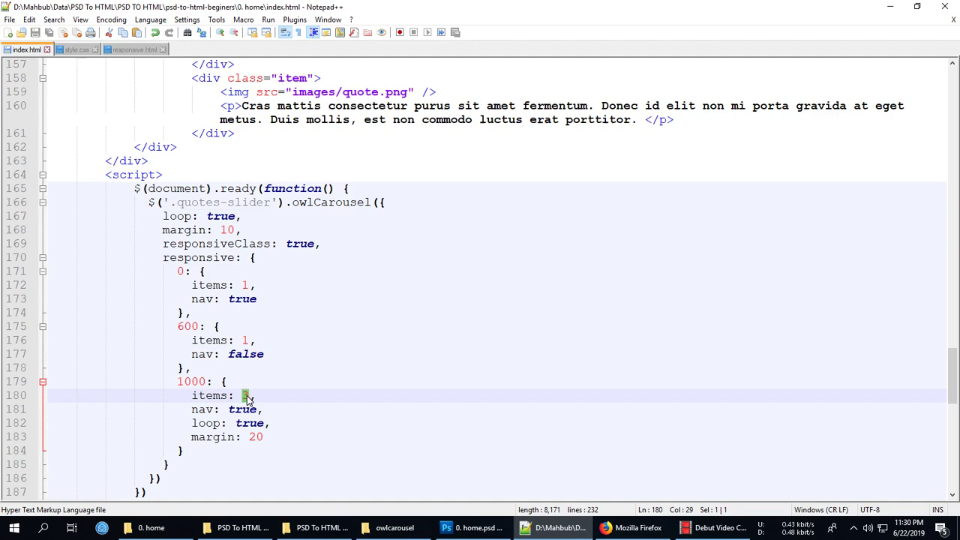
type("1")
key("ctrl+s")
left_click(630, 527)
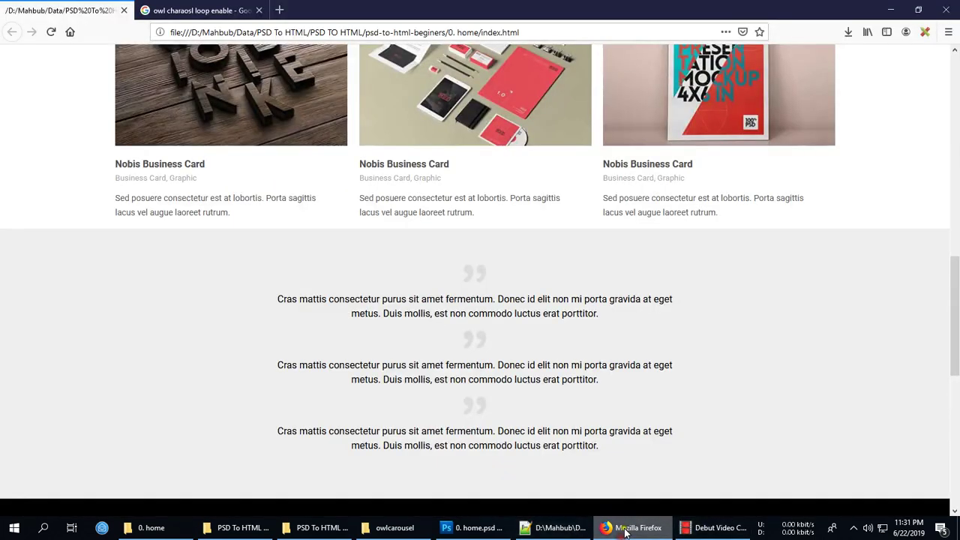
key("F5")
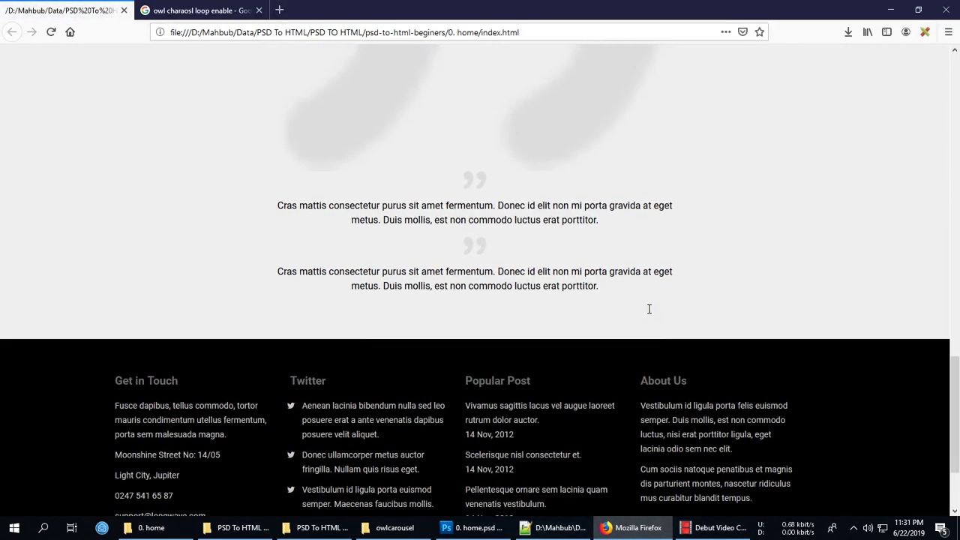
scroll(649, 309, "up", 3)
left_click(658, 252)
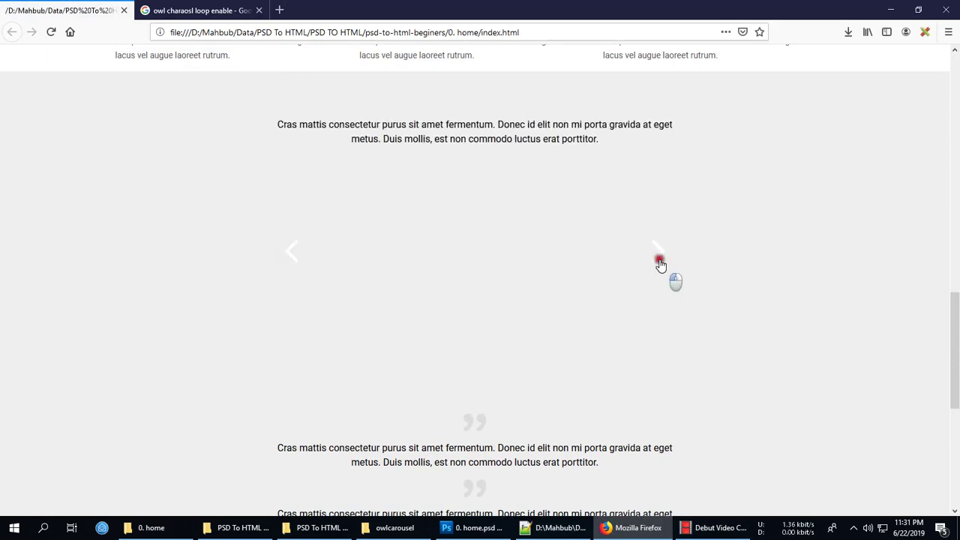
left_click(658, 258)
Add the missing closing quote after owl-theme in the quotes-slider class, then save.
left_click(555, 527)
scroll(360, 223, "up", 3)
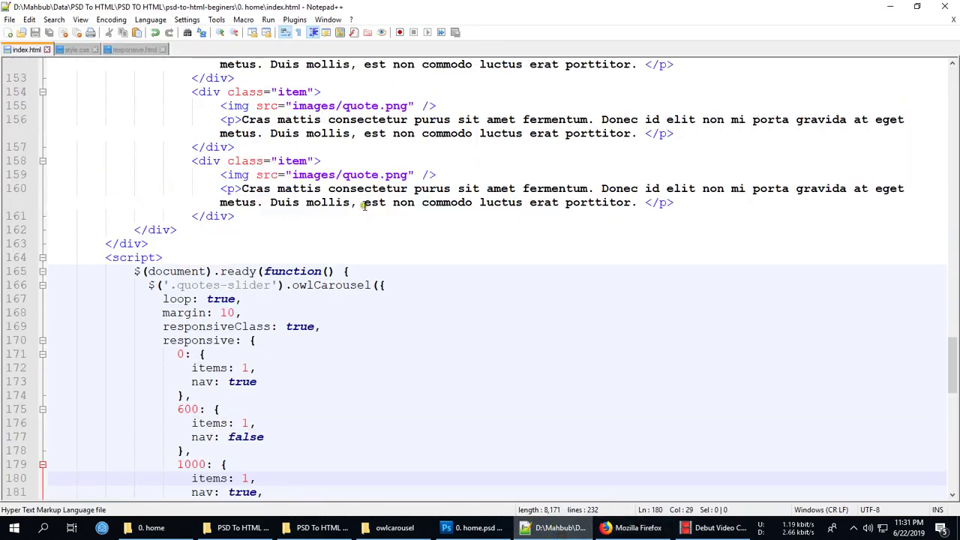
scroll(315, 240, "up", 3)
scroll(277, 236, "up", 3)
left_click(212, 203)
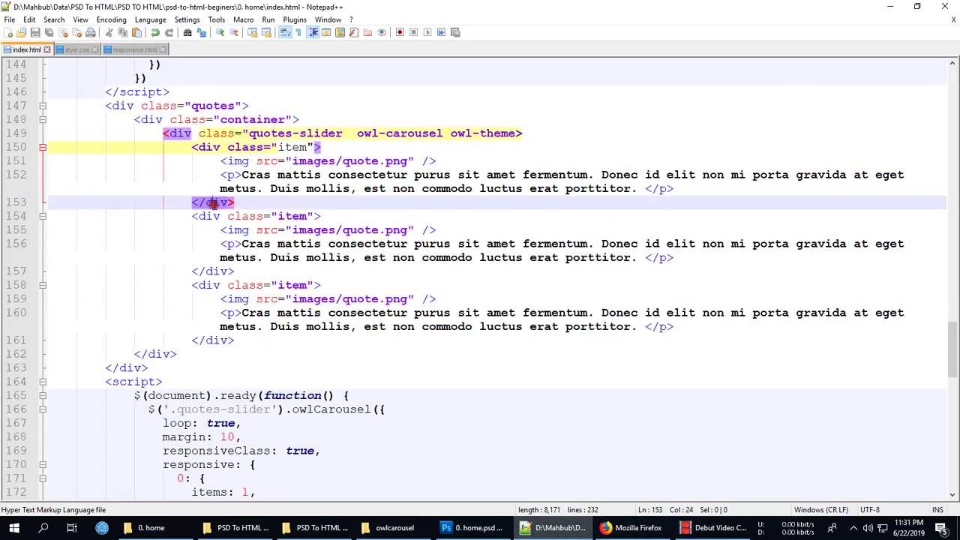
left_click(212, 148)
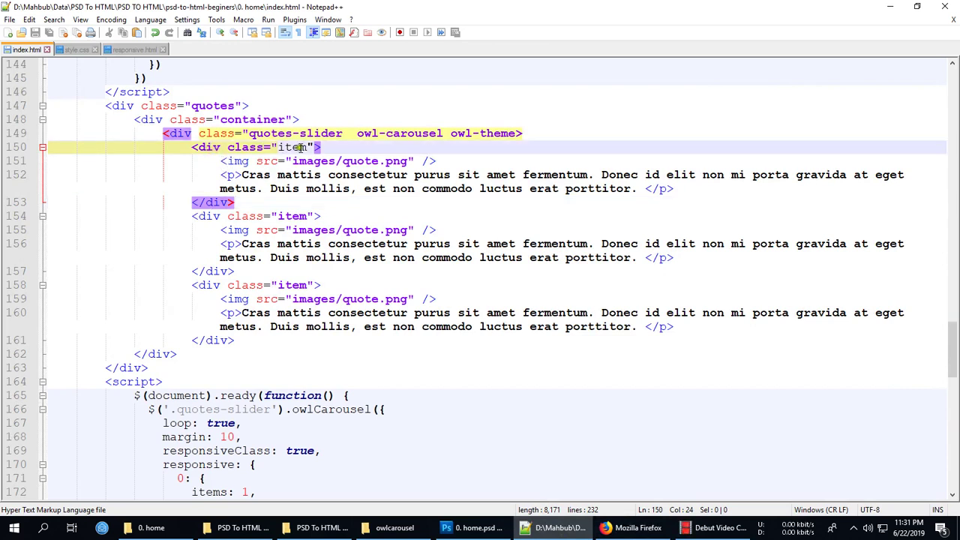
left_click(184, 134)
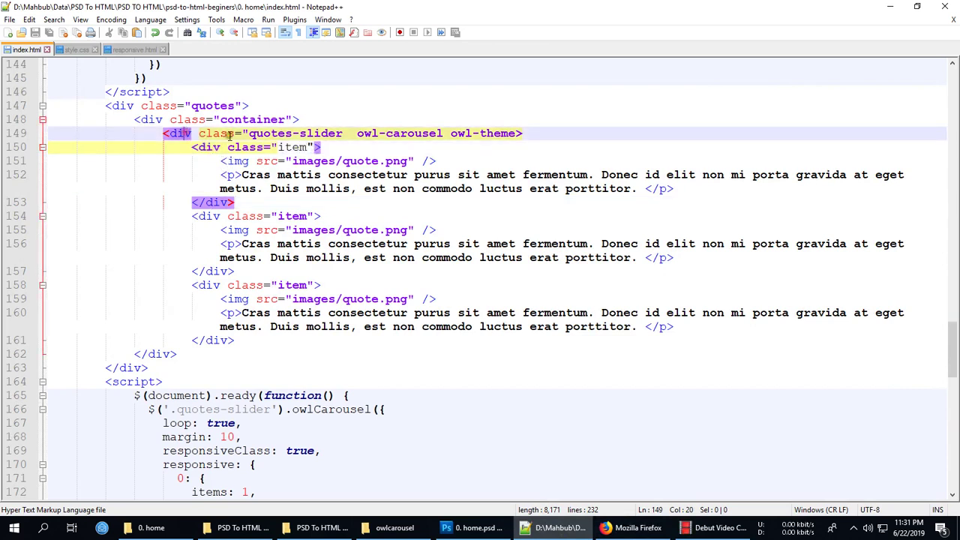
left_click(517, 133)
key("ctrl+s")
Reload Firefox and click the quotes next arrow three times to step through the slides.
left_click(638, 527)
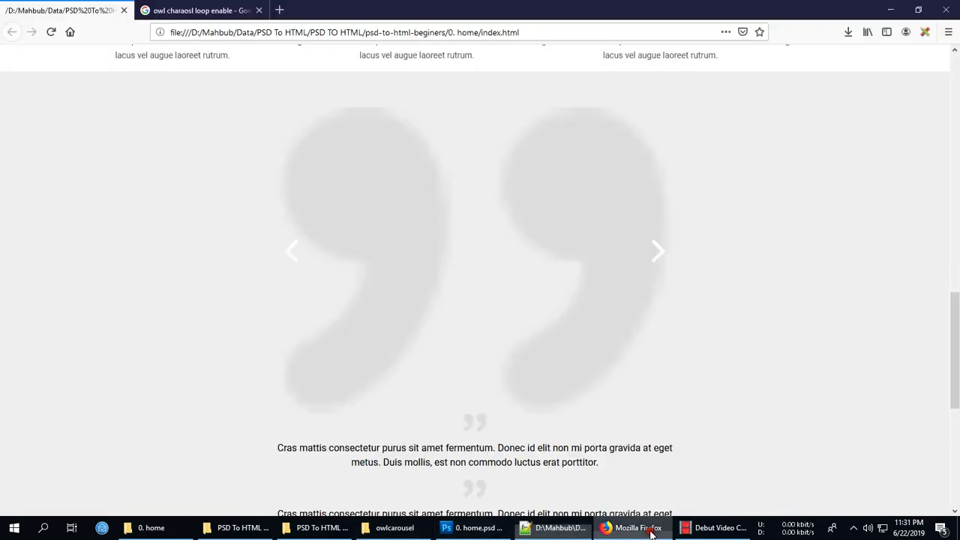
key("F5")
scroll(574, 325, "up", 5)
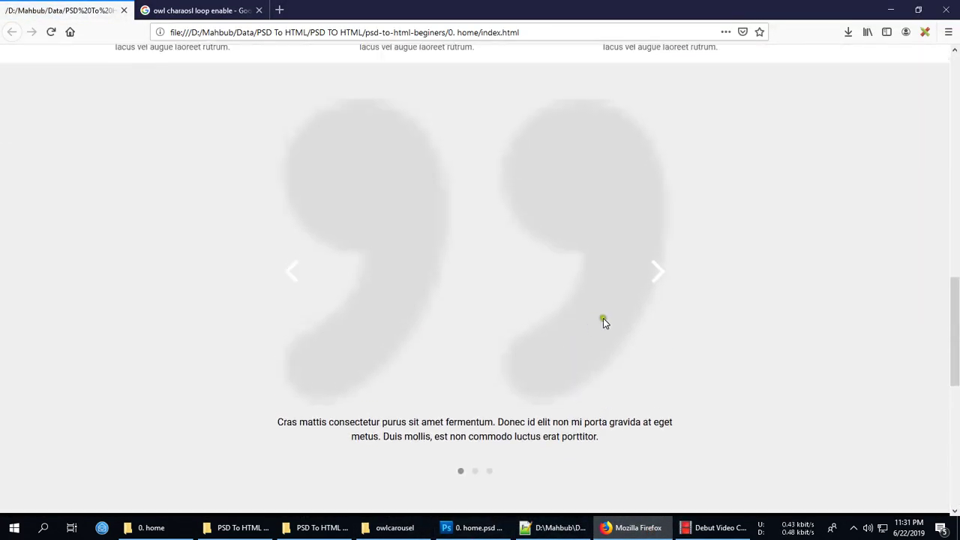
left_click(660, 274)
left_click(659, 274)
left_click(659, 273)
Trace the quote item tags, add a closing </div> after the slider on line 161, and switch to Firefox.
left_click(555, 527)
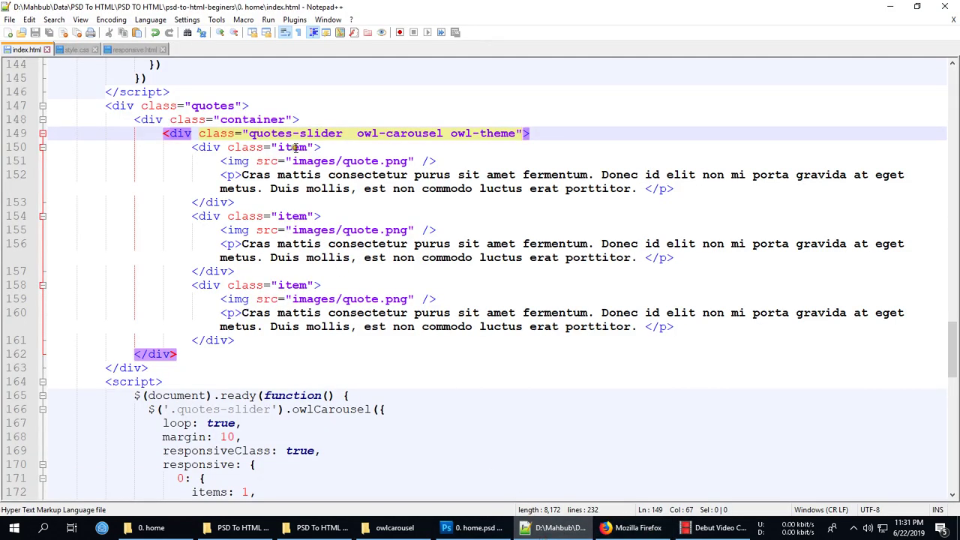
left_click(201, 342)
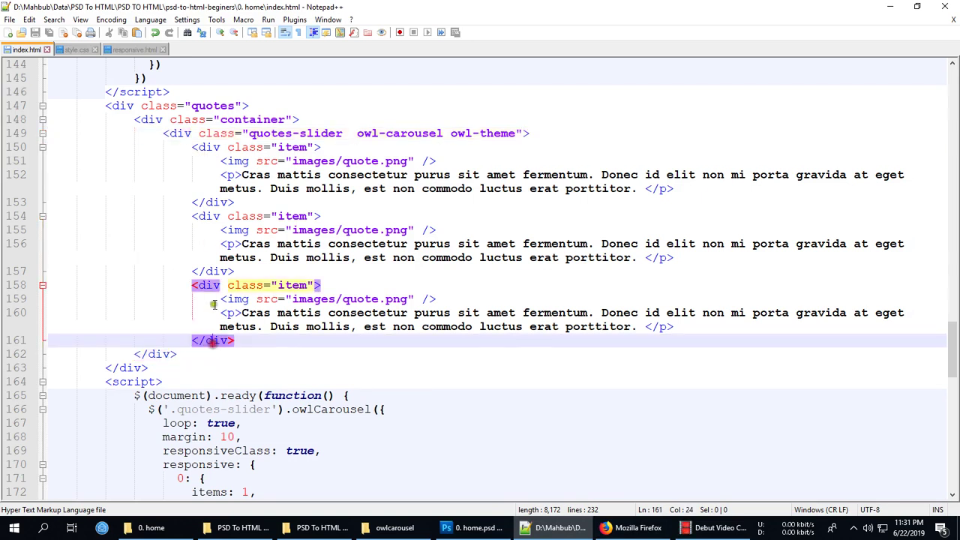
left_click(195, 285)
left_click(195, 216)
left_click(192, 147)
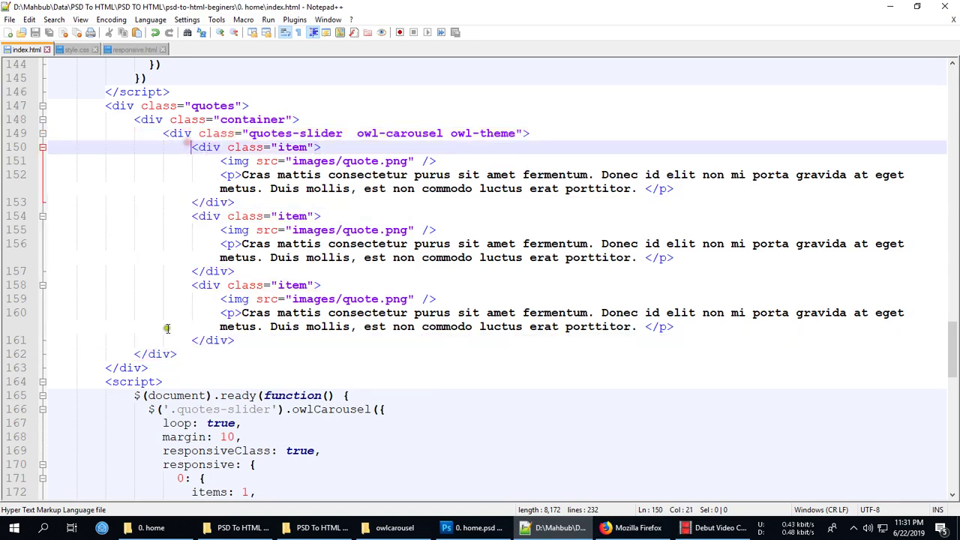
left_click(168, 354)
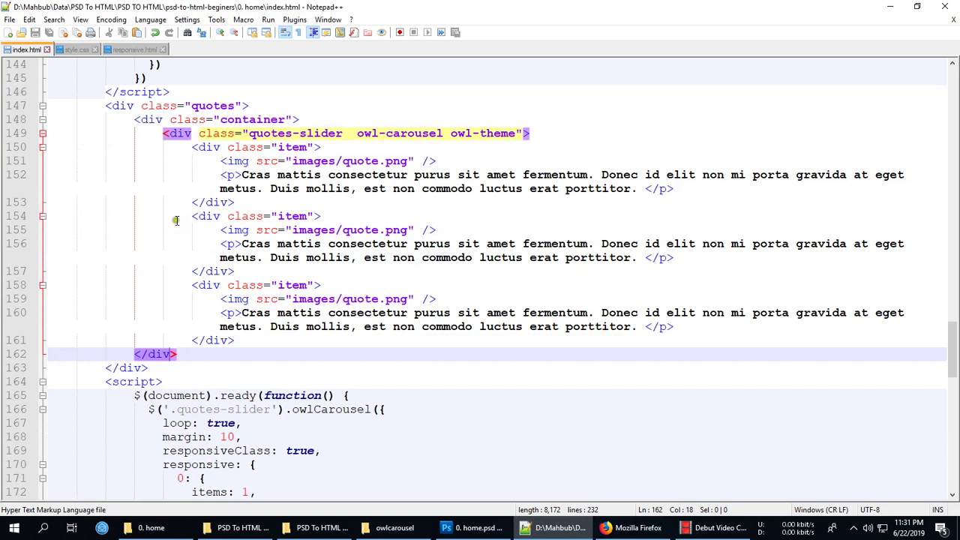
left_click(147, 120)
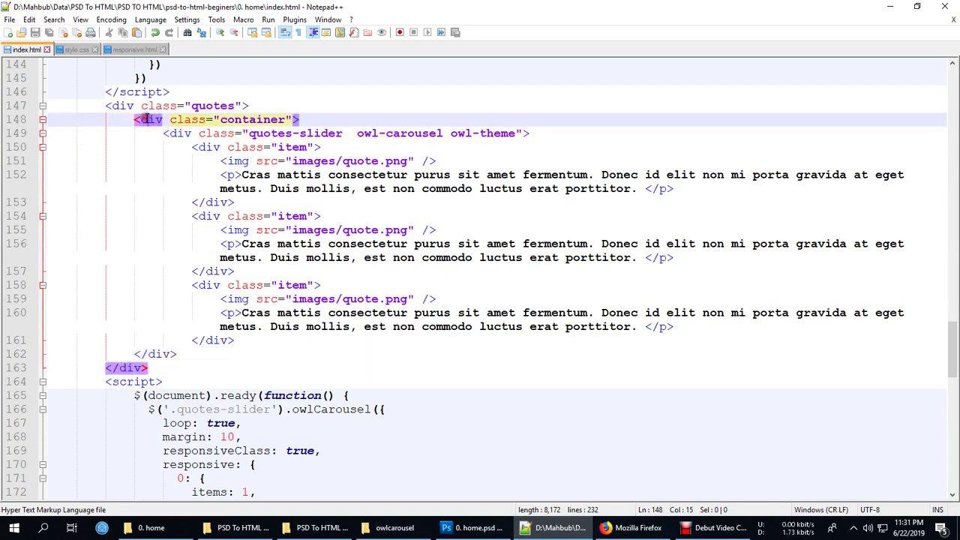
left_click(192, 358)
key("Return")
type("</div>")
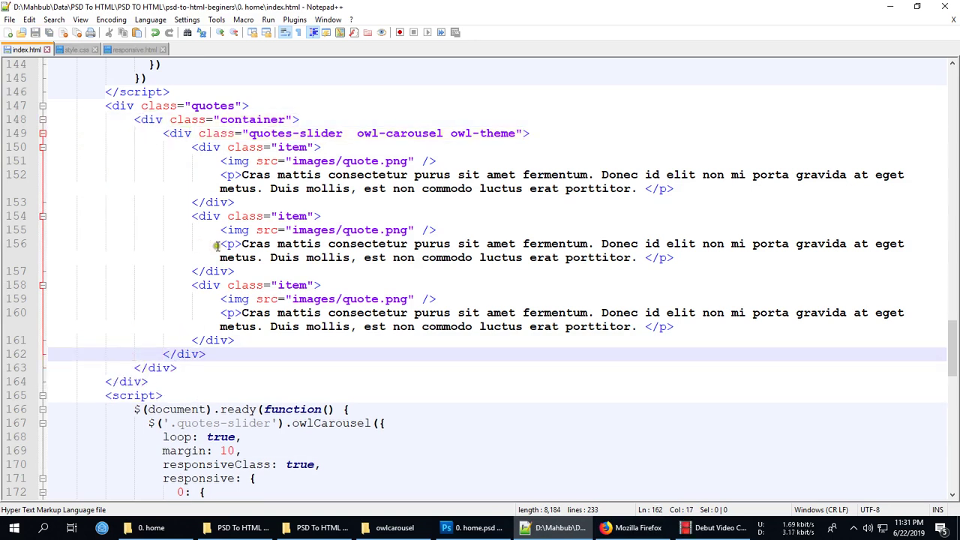
left_click(632, 527)
Reload, inspect the quote image, and toggle off its width: 100% rule.
key("F5")
scroll(583, 311, "up", 5)
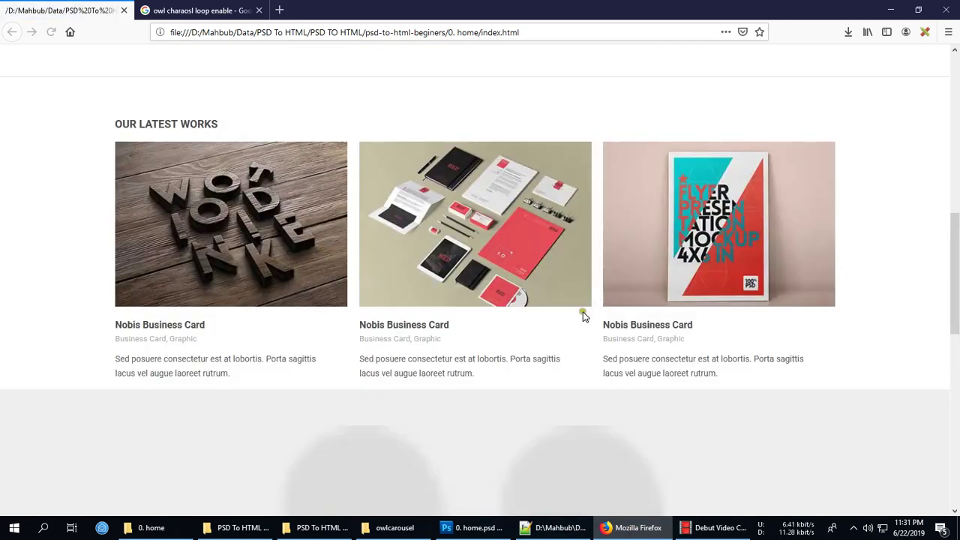
scroll(583, 311, "up", 2)
scroll(573, 326, "down", 5)
scroll(573, 326, "down", 3)
scroll(637, 287, "down", 3)
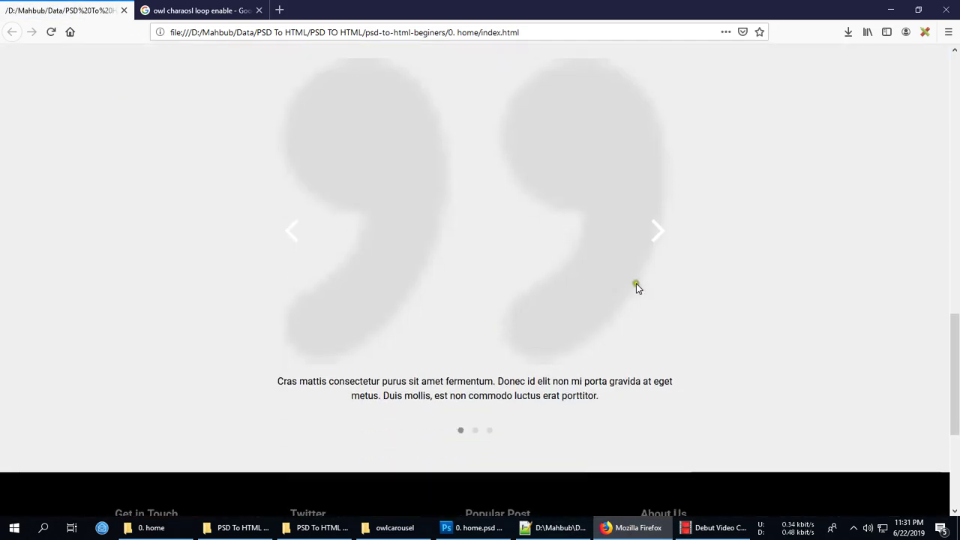
left_click(658, 240)
right_click(373, 259)
left_click(413, 366)
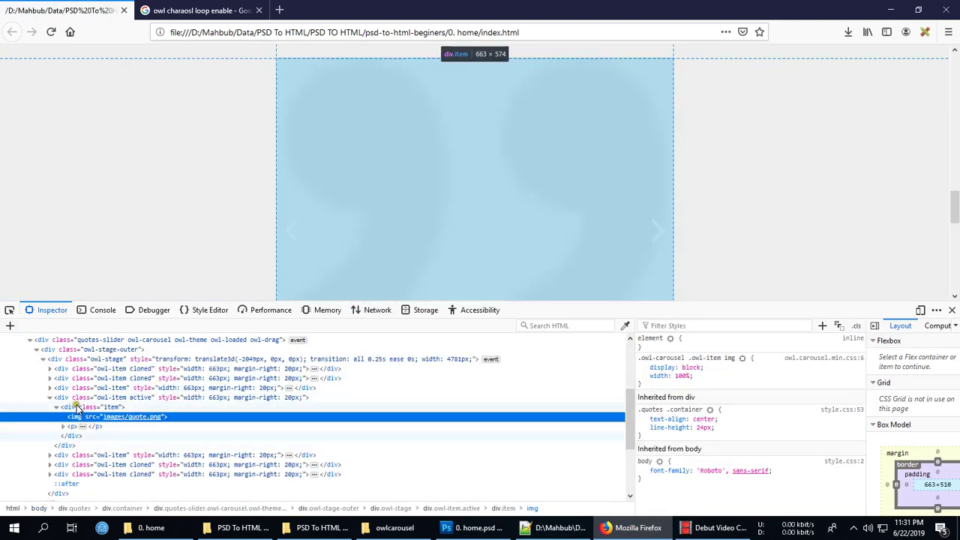
left_click(78, 407)
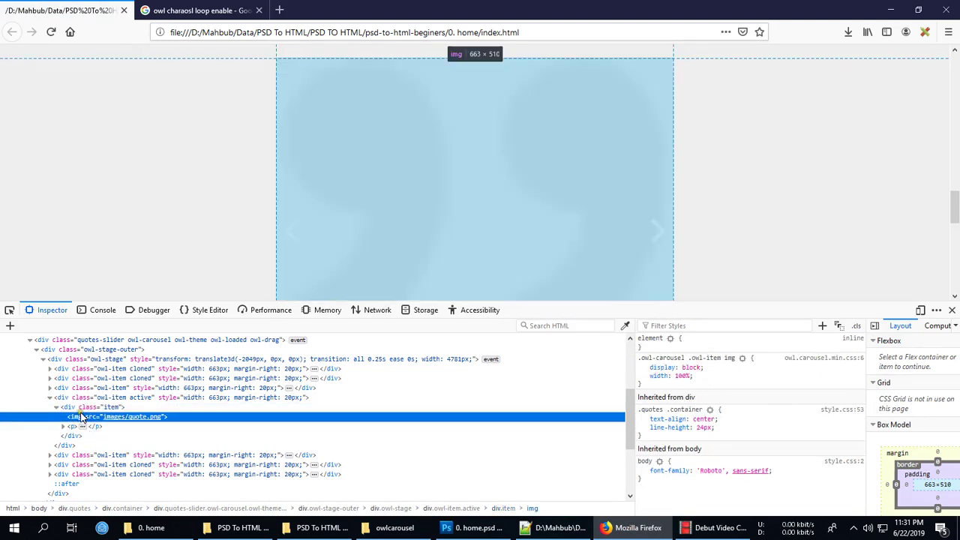
left_click(643, 376)
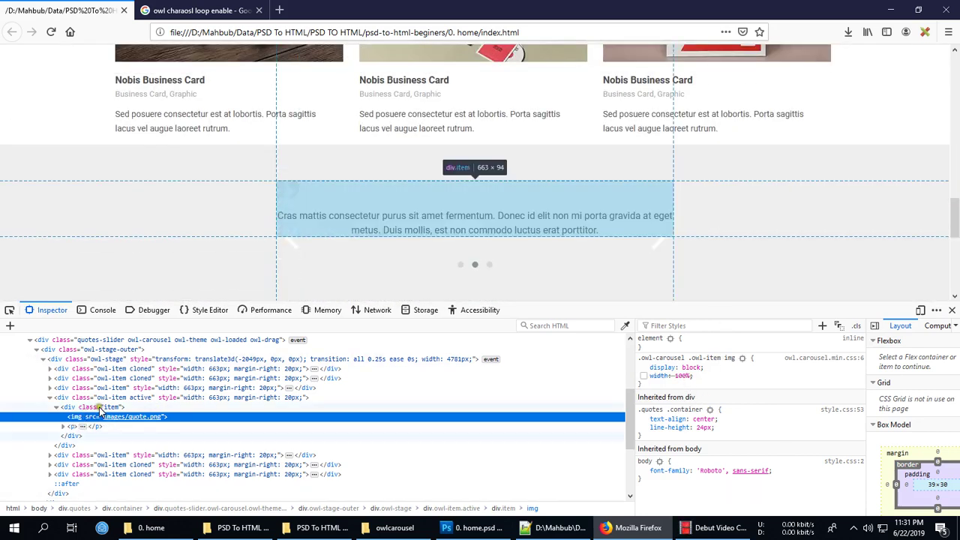
scroll(102, 352, "up", 2)
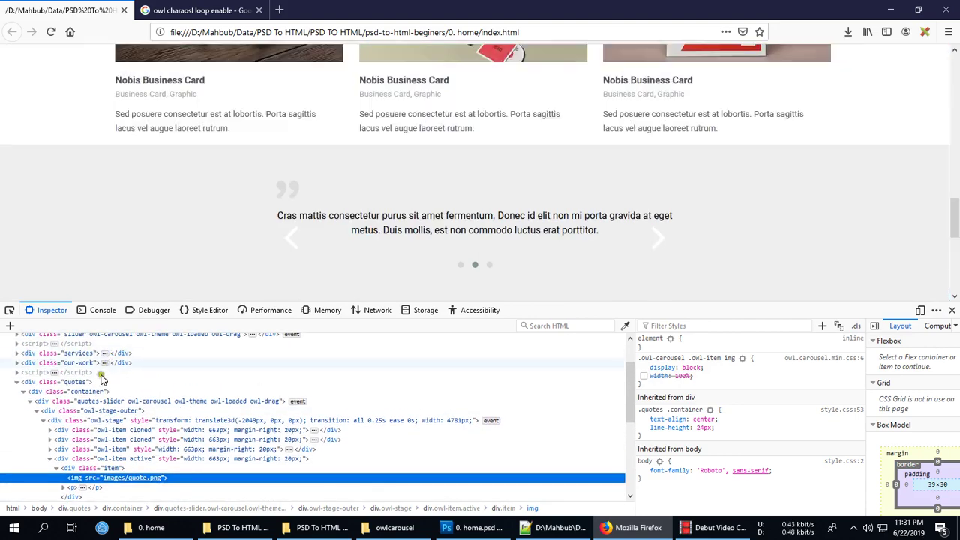
Examine div.container, reload, reinspect, then select div.quotes and add a new style rule.
left_click(90, 393)
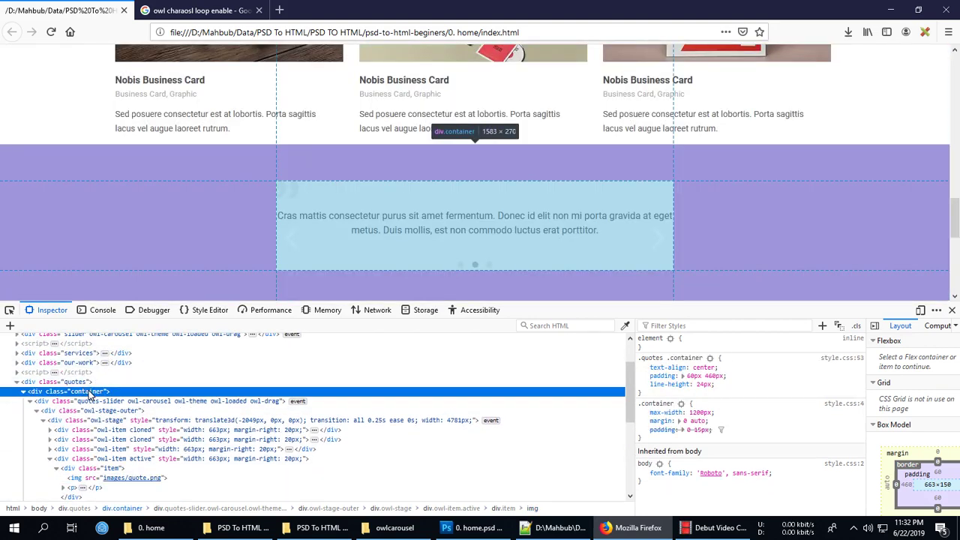
key("F5")
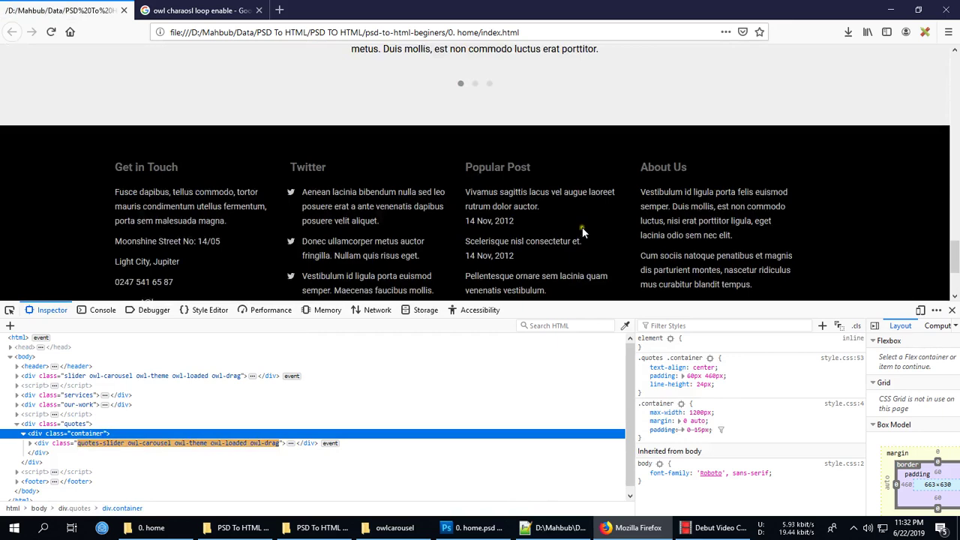
scroll(583, 231, "up", 3)
right_click(481, 147)
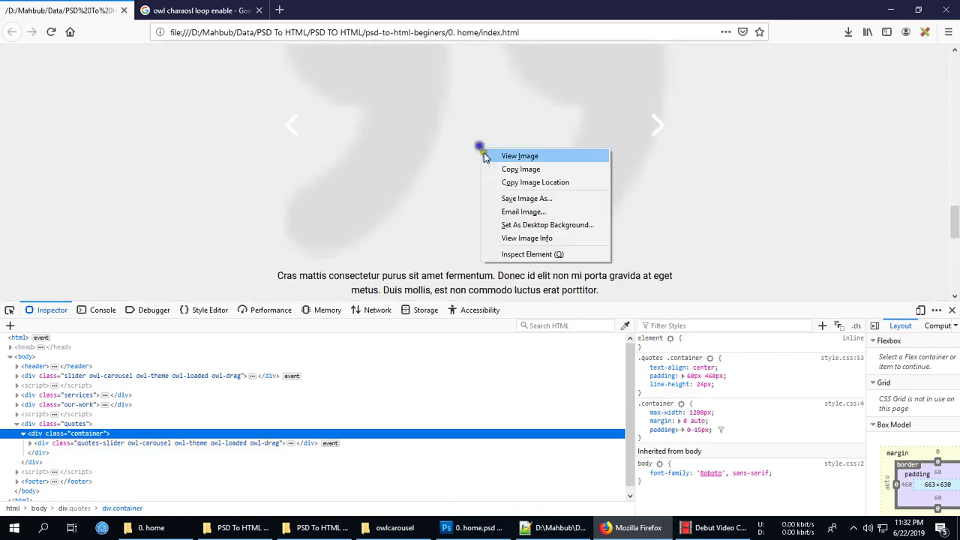
left_click(531, 255)
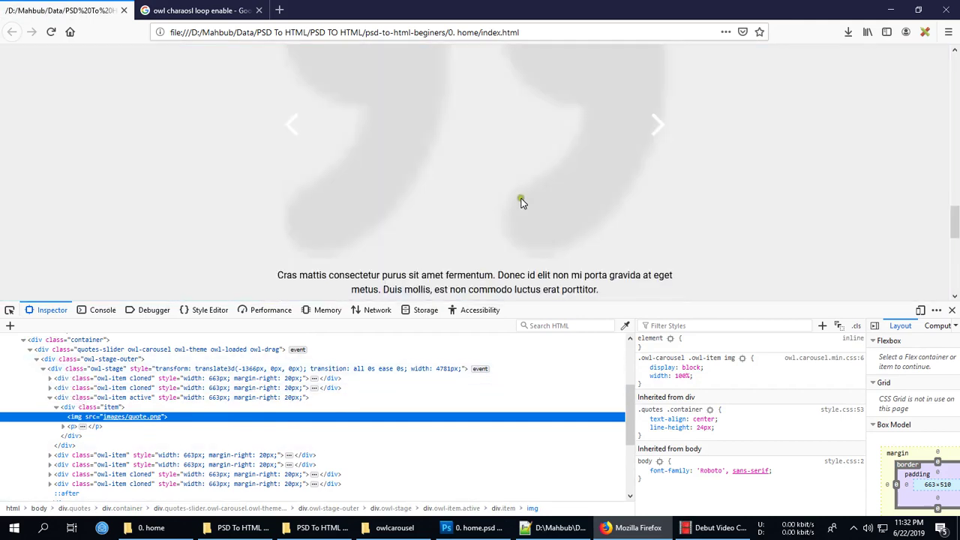
scroll(522, 203, "down", 2)
scroll(520, 203, "up", 2)
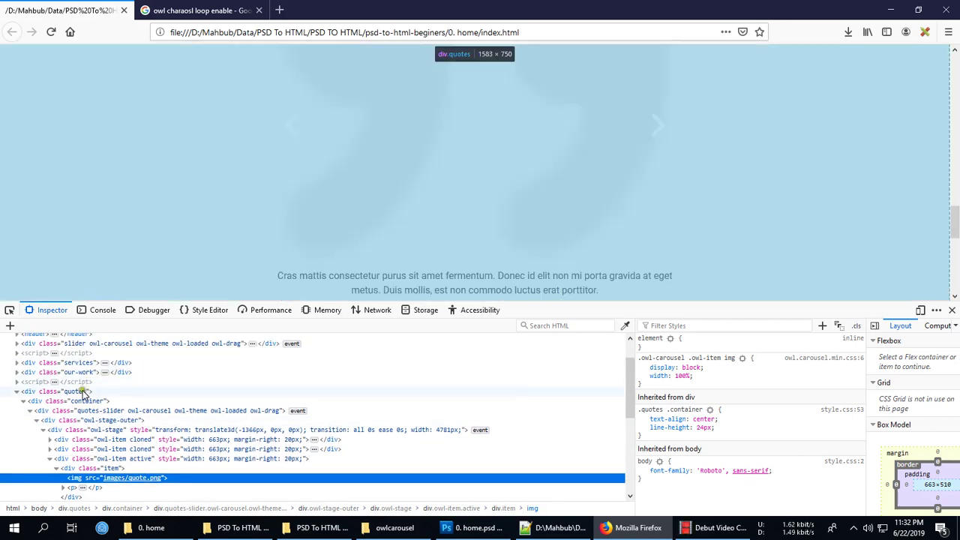
left_click(75, 391)
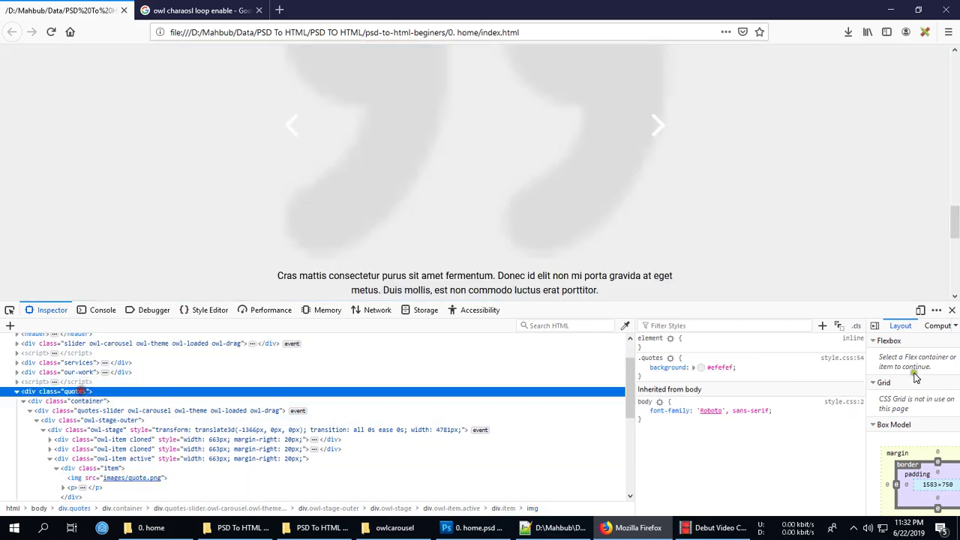
left_click(823, 325)
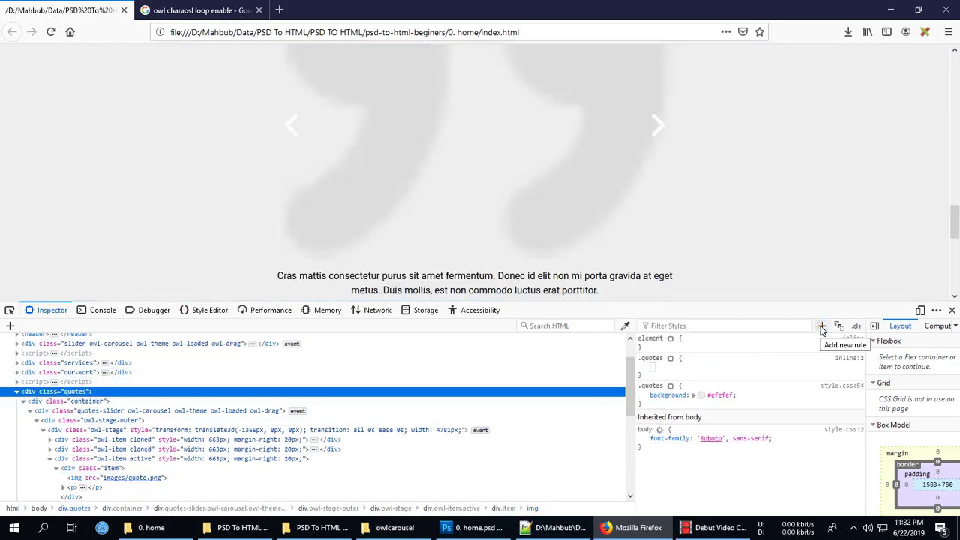
Create a .quotes img rule with width: auto !important, trying then removing text-align center.
left_click(653, 359)
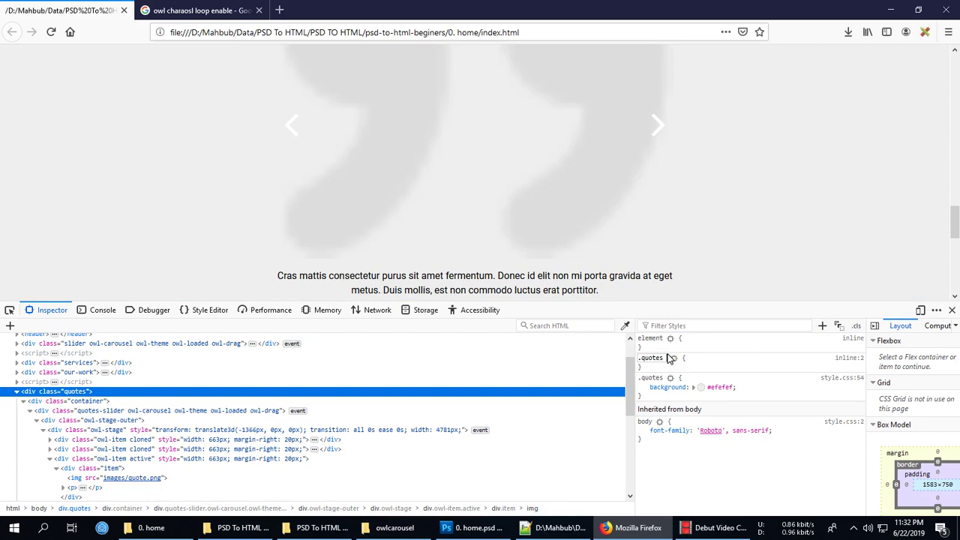
type(" img")
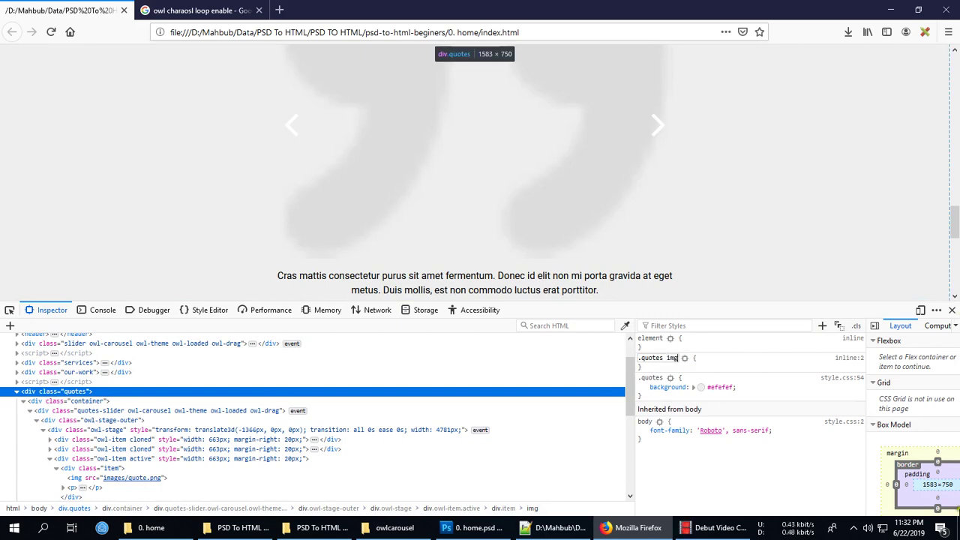
key("Return")
type("width")
key("Tab")
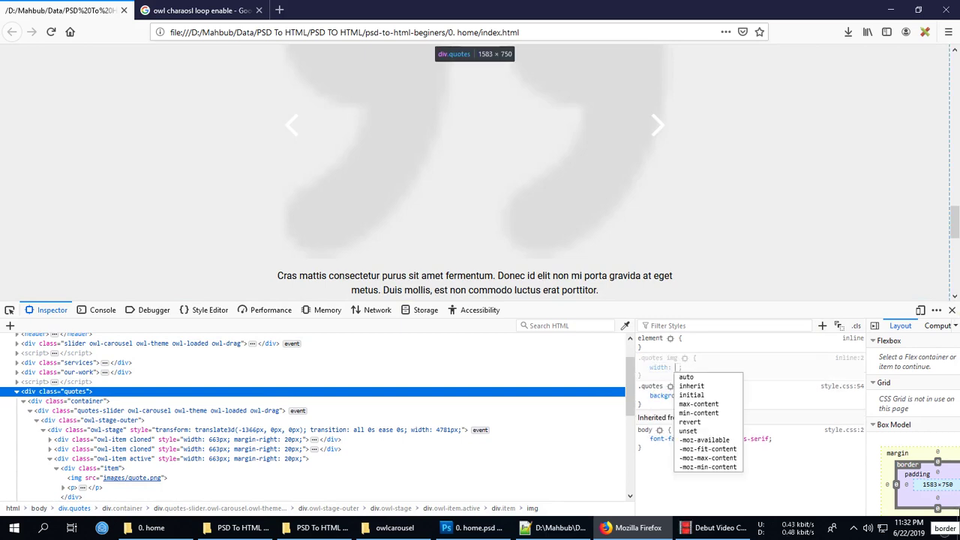
type("auto!importan")
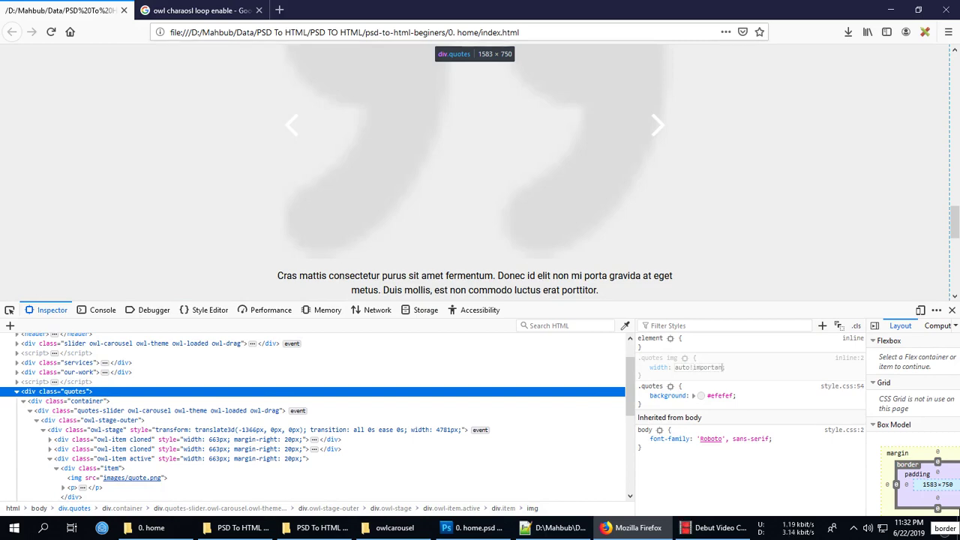
key("Return")
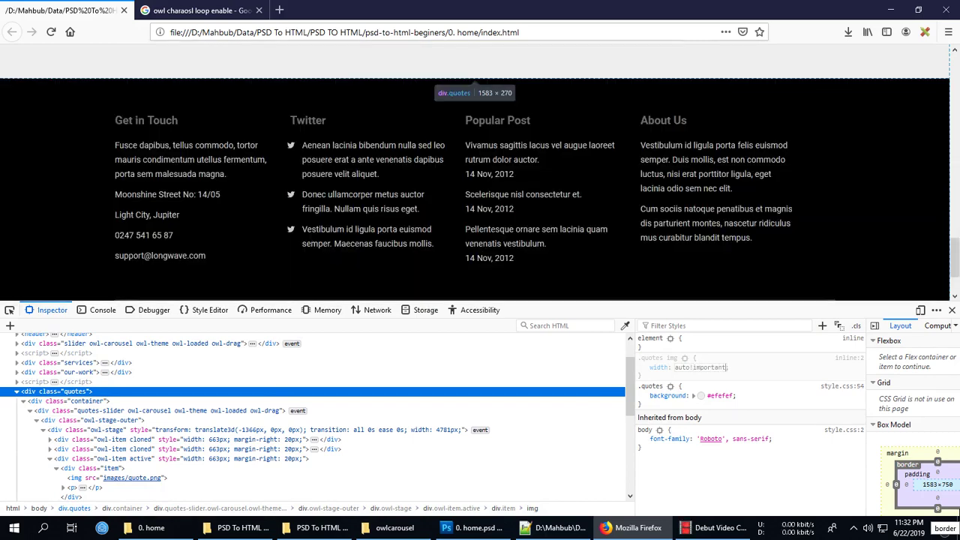
scroll(579, 261, "up", 5)
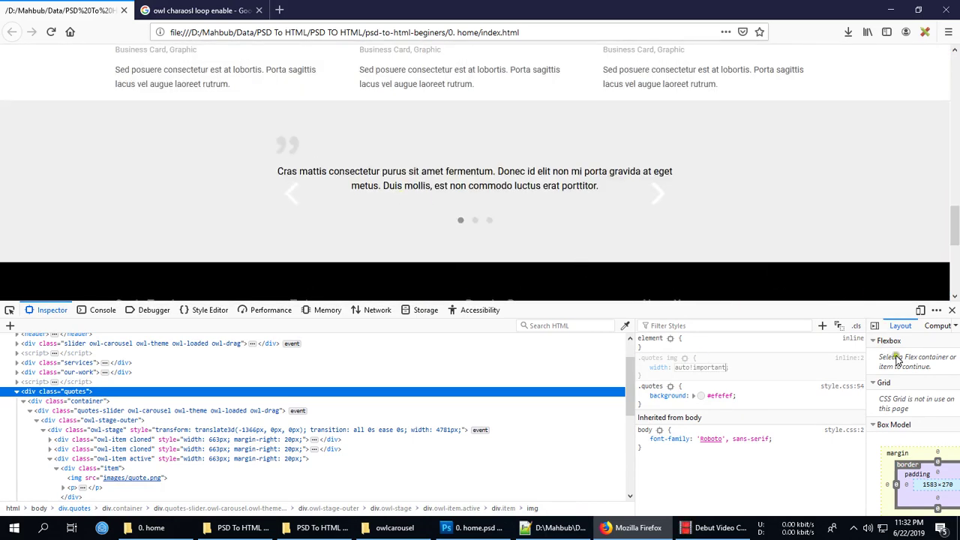
type("text-align")
key("Tab")
type("center")
key("Return")
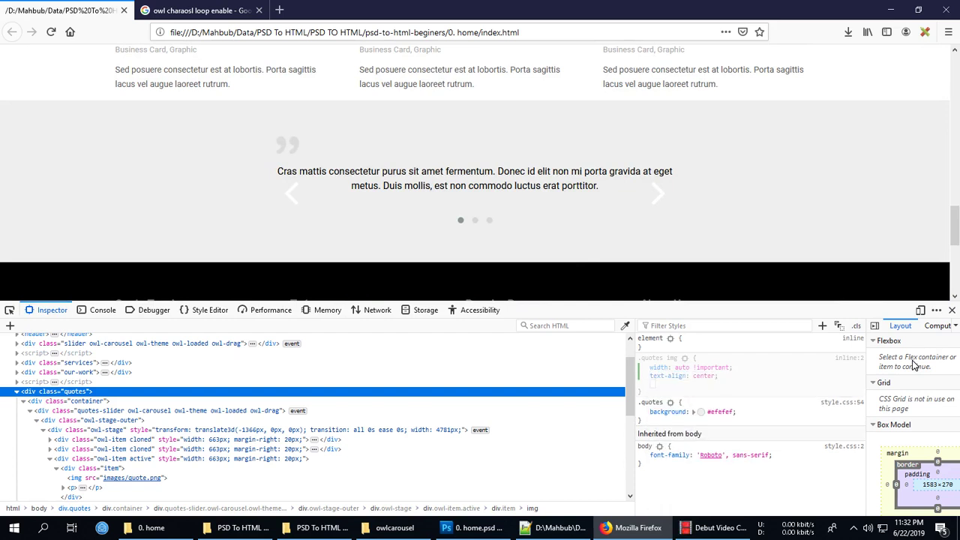
left_click(705, 376)
key("BackSpace")
key("Return")
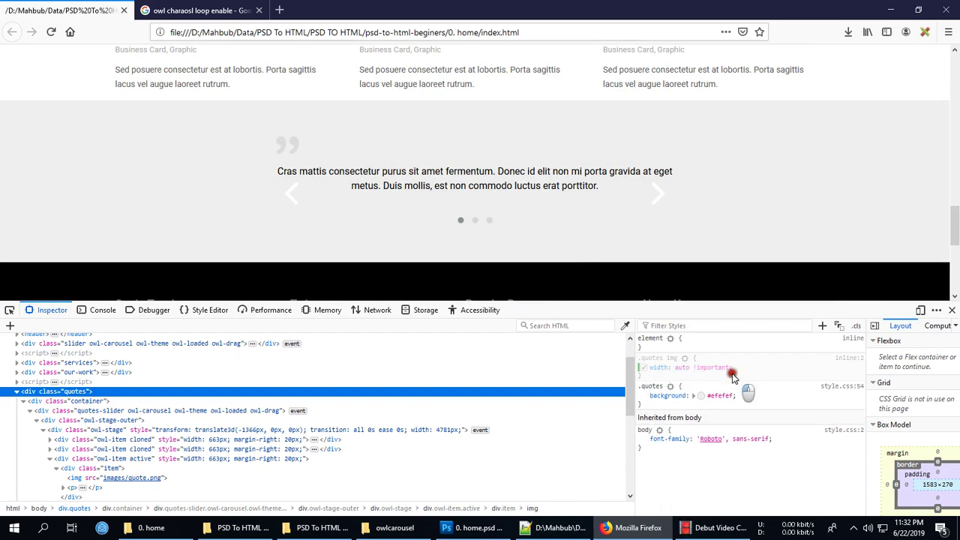
Add margin: 0 auto to the .quotes img rule and copy the rule text.
left_click(713, 367)
type("margin: 0")
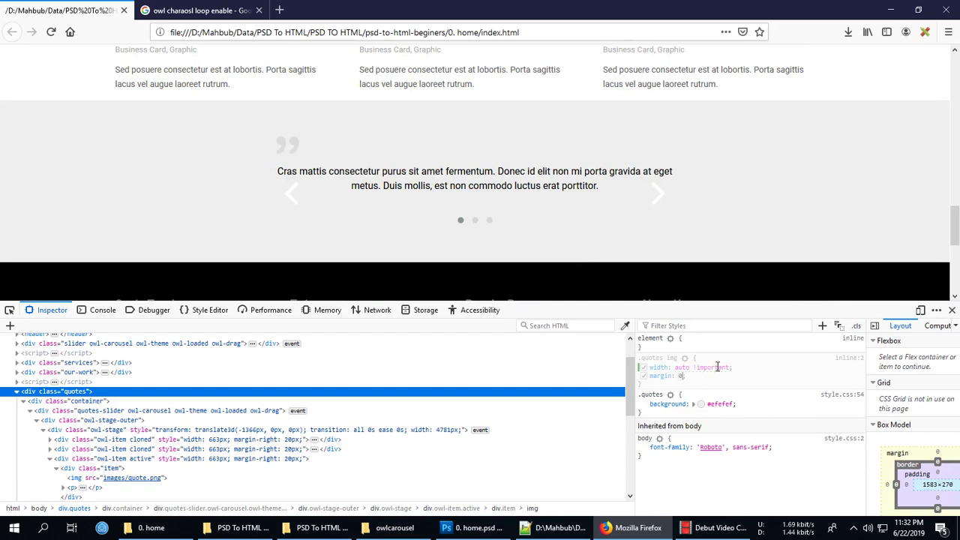
type("auto;")
key("Return")
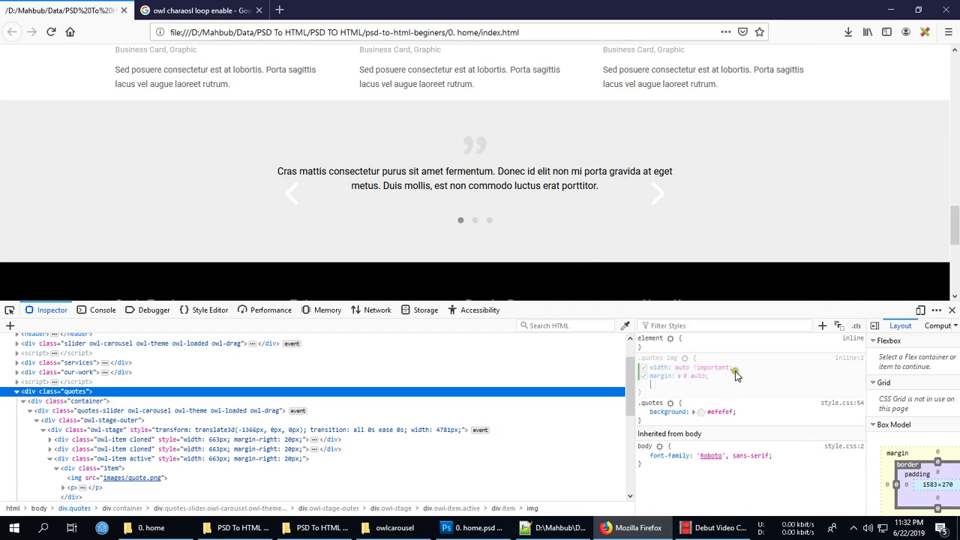
left_click(658, 394)
left_click_drag(651, 385, 641, 361)
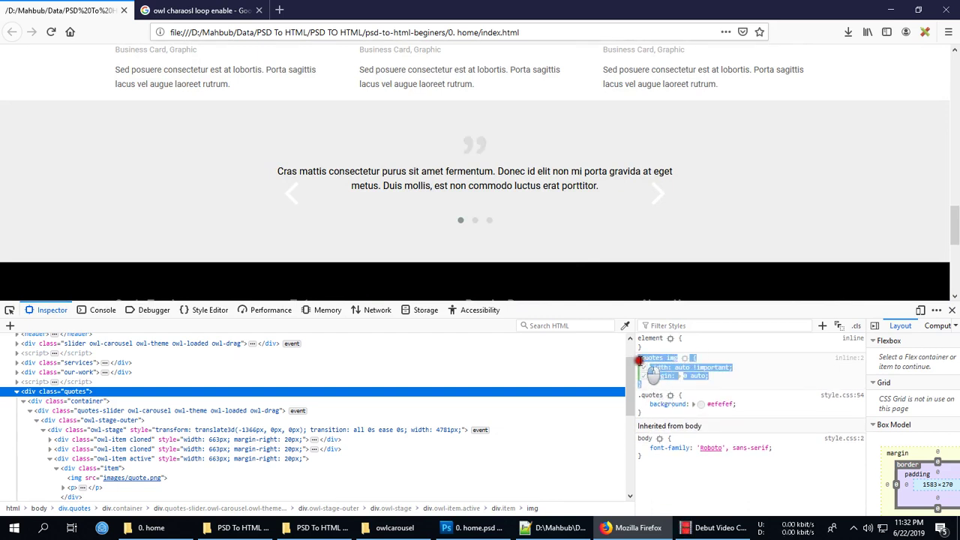
key("ctrl+c")
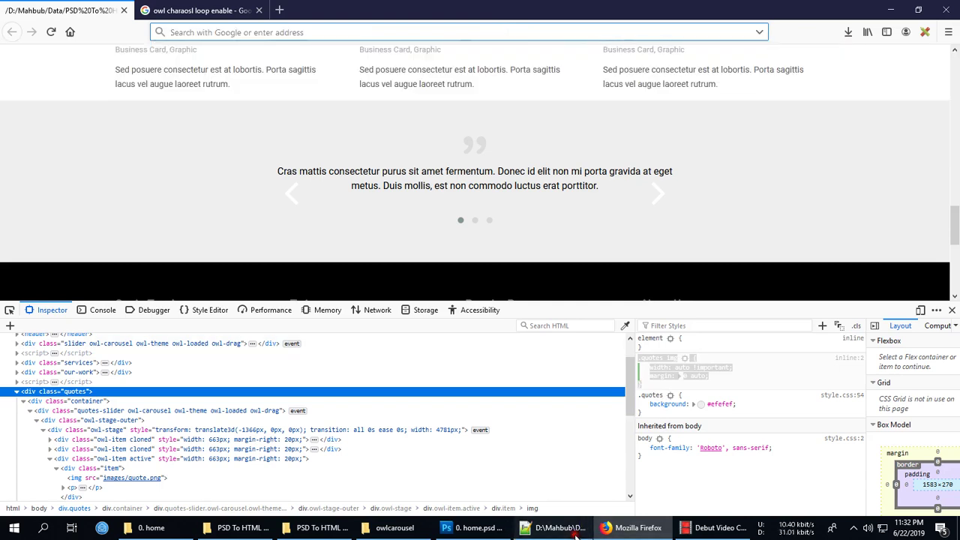
Paste the .quotes img rule at the end of style.css, add a /* quote */ heading, and save.
left_click(555, 528)
left_click(75, 50)
scroll(223, 347, "down", 3)
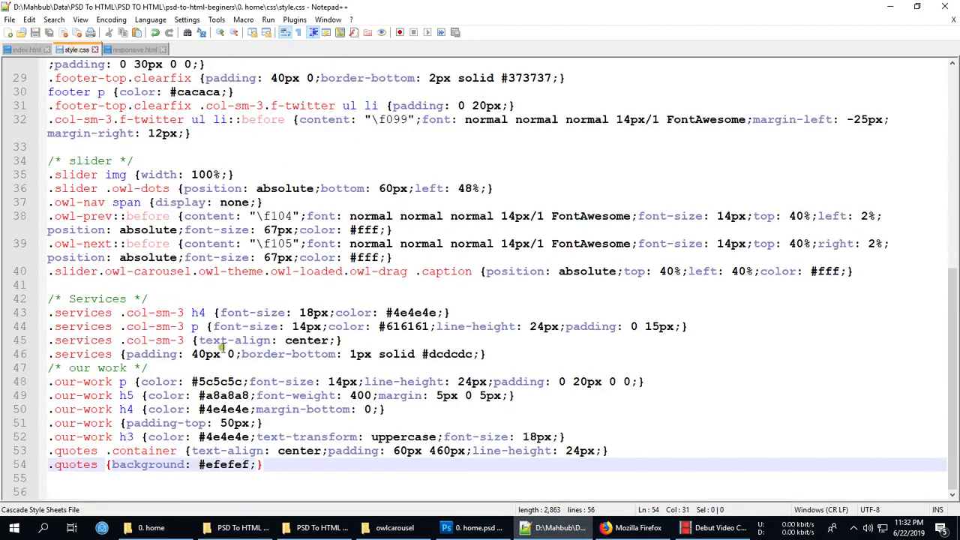
key("Return")
key("ctrl+v")
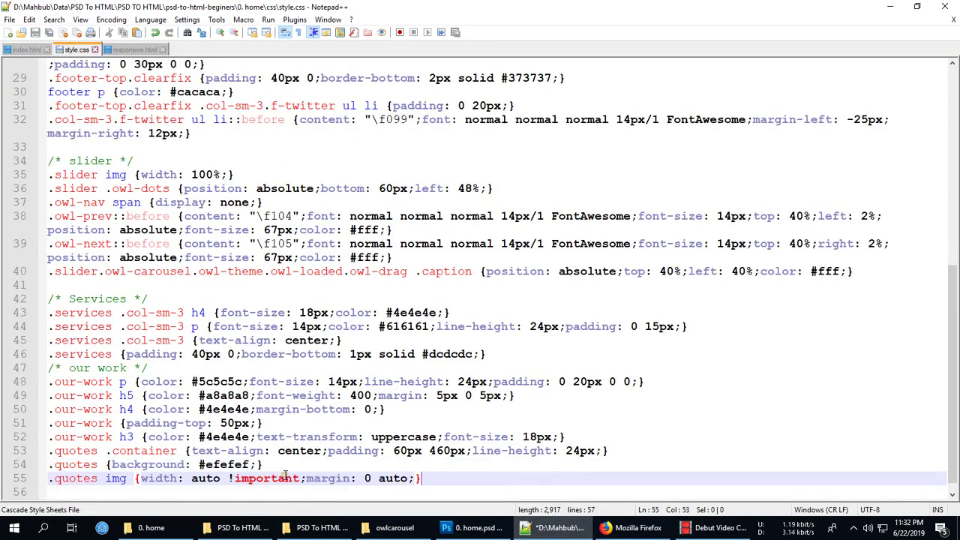
left_click(294, 424)
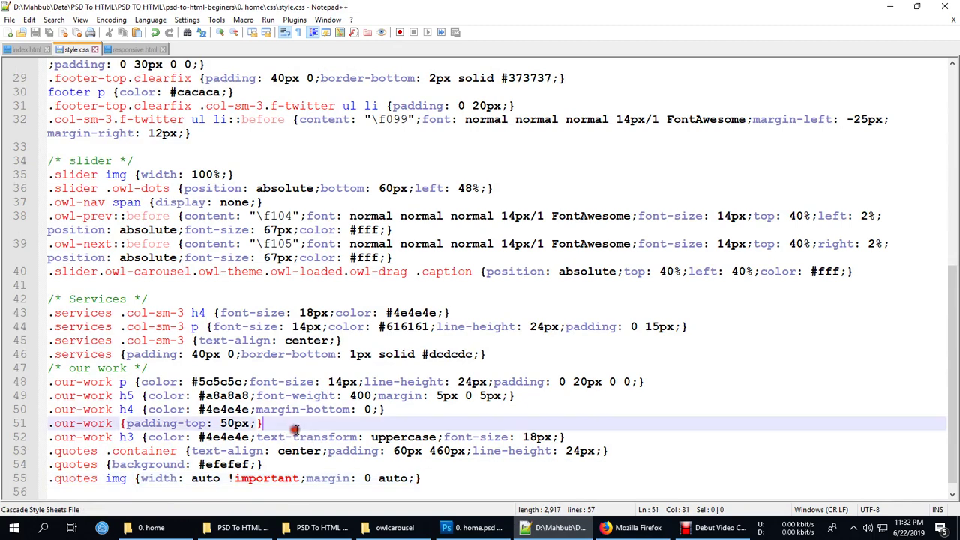
left_click(567, 434)
key("Return")
key("Return")
type("/")
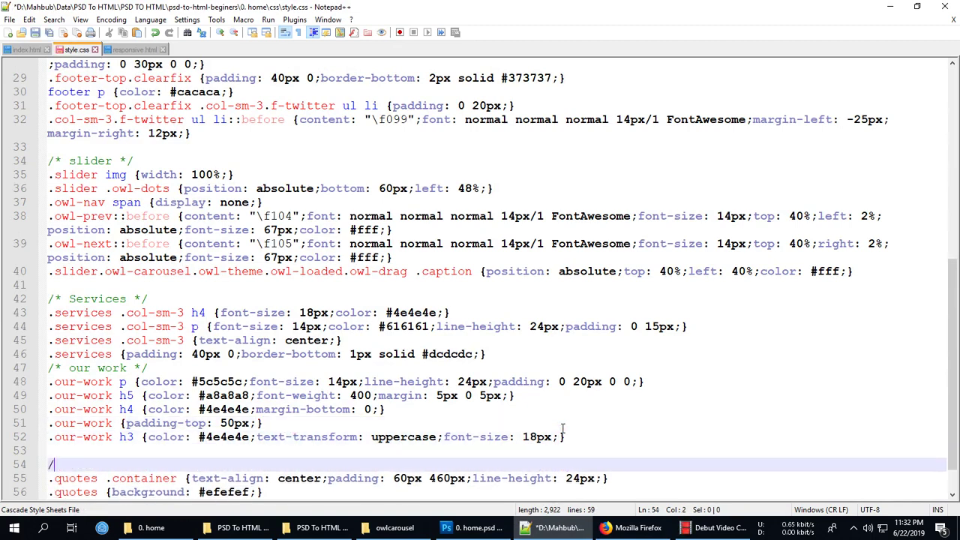
type("**")
type("/")
type("quote */")
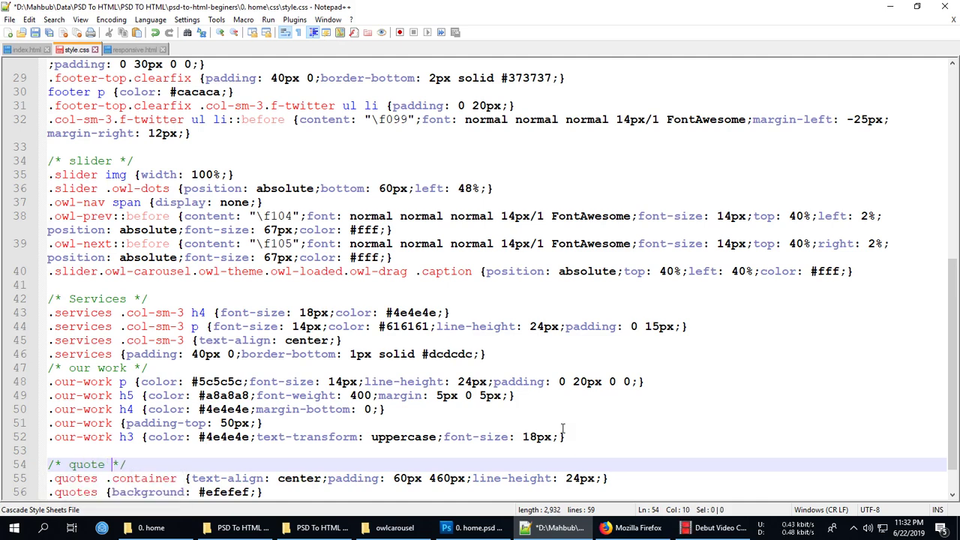
key("ctrl+s")
Reload Firefox and inspect the quote slider's owl-nav arrow container.
left_click(632, 527)
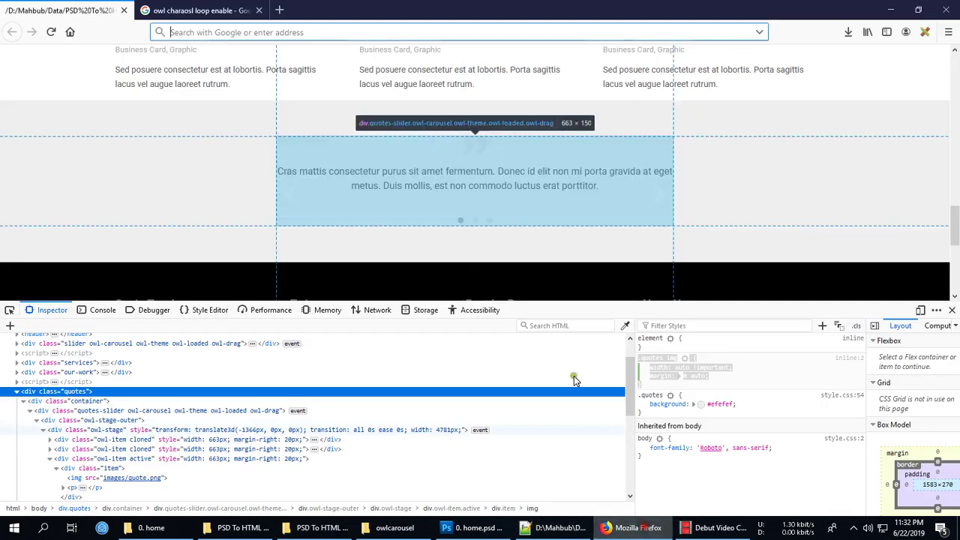
key("F5")
scroll(565, 250, "up", 1)
scroll(566, 250, "up", 4)
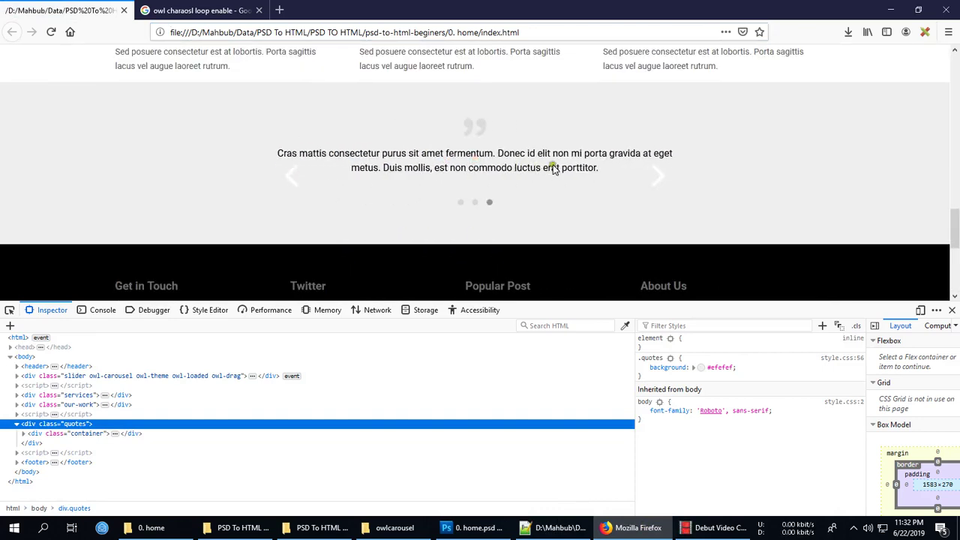
left_click(661, 180)
right_click(296, 174)
left_click(345, 298)
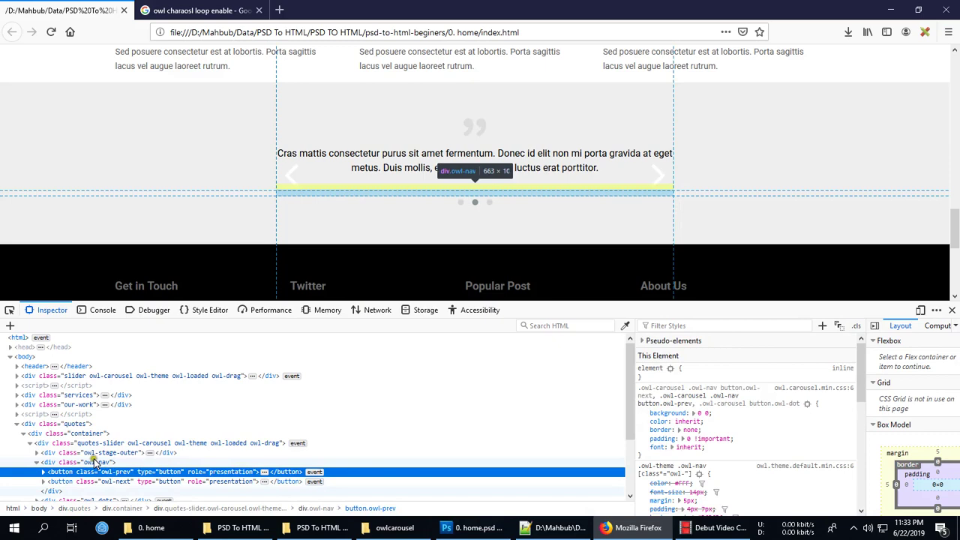
left_click(94, 461)
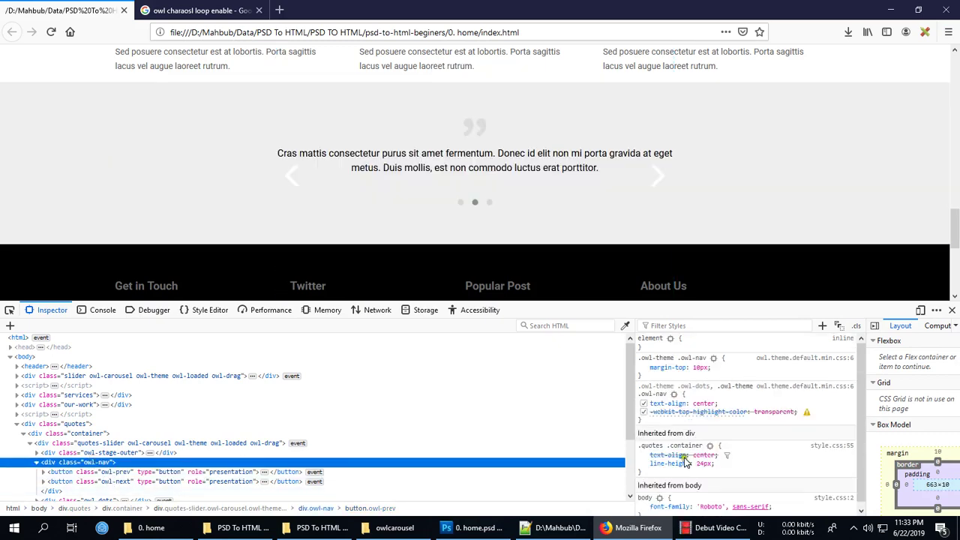
In index.html, change the 1000 breakpoint's nav from true to false on line 182 and save.
left_click(554, 527)
left_click(26, 49)
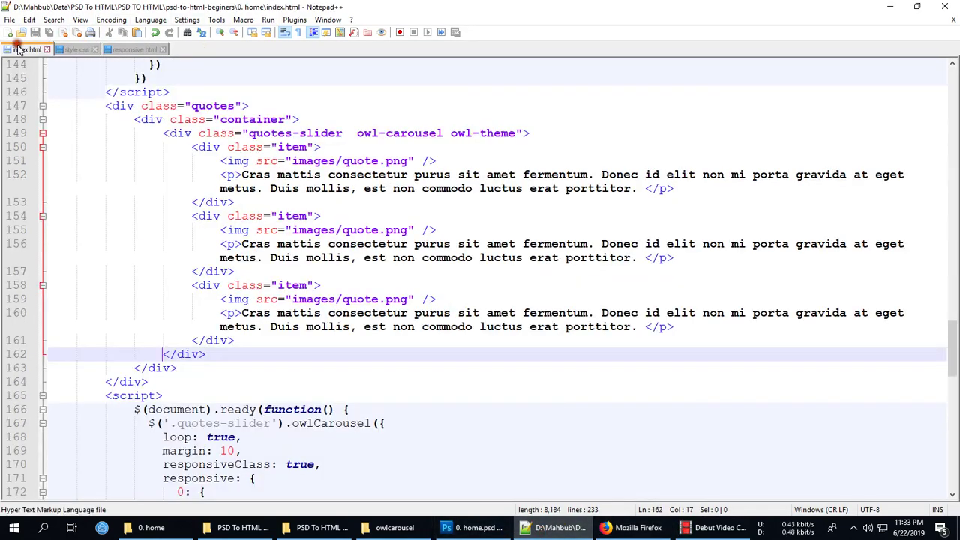
scroll(271, 399, "down", 5)
double_click(237, 423)
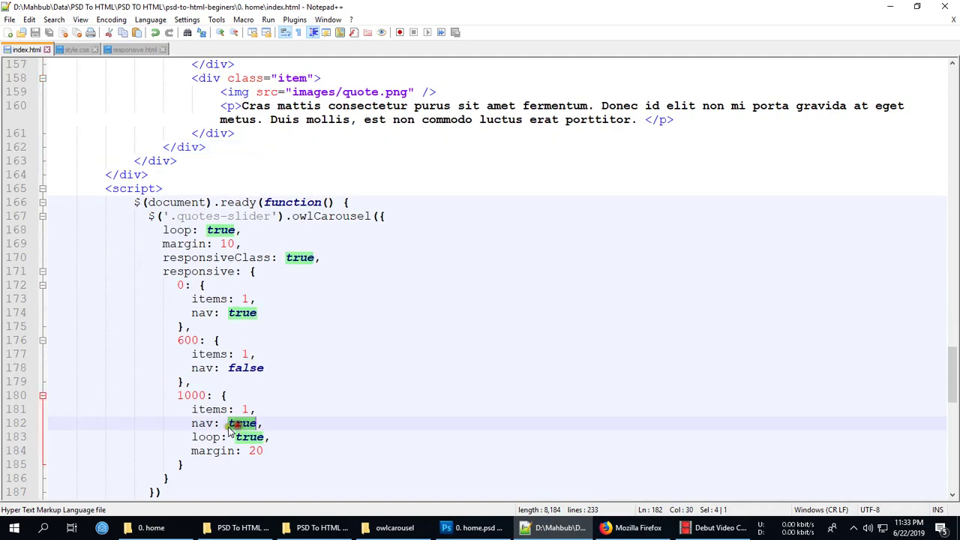
type("fals")
key("ctrl+s")
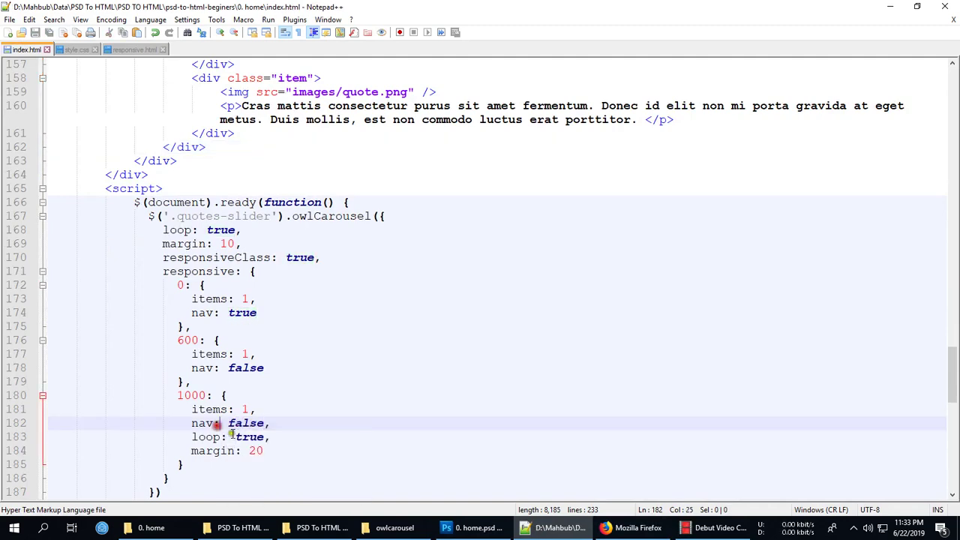
left_click(250, 437)
Reload, try swiping the quotes, and inspect the latest-works carousel's disabled navigation rule.
left_click(617, 527)
scroll(599, 222, "down", 3)
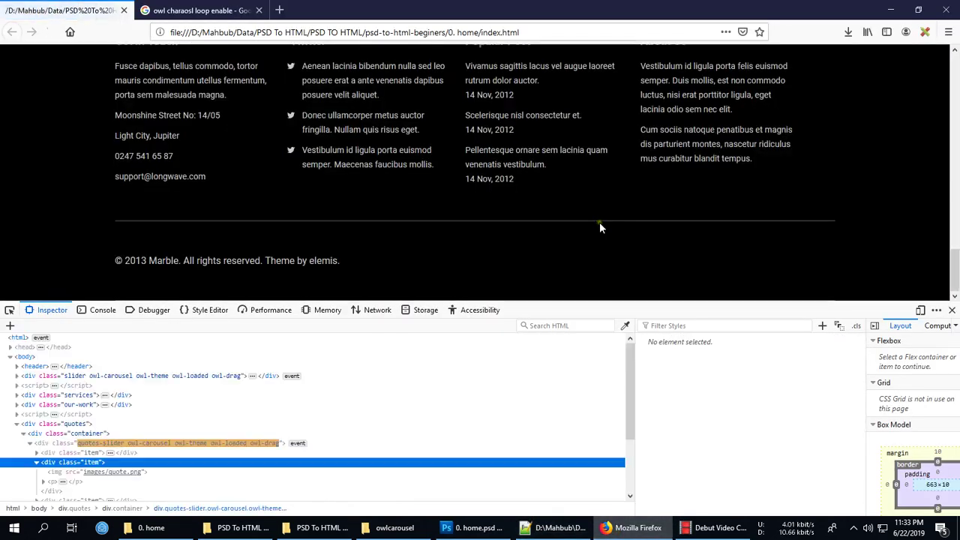
key("F5")
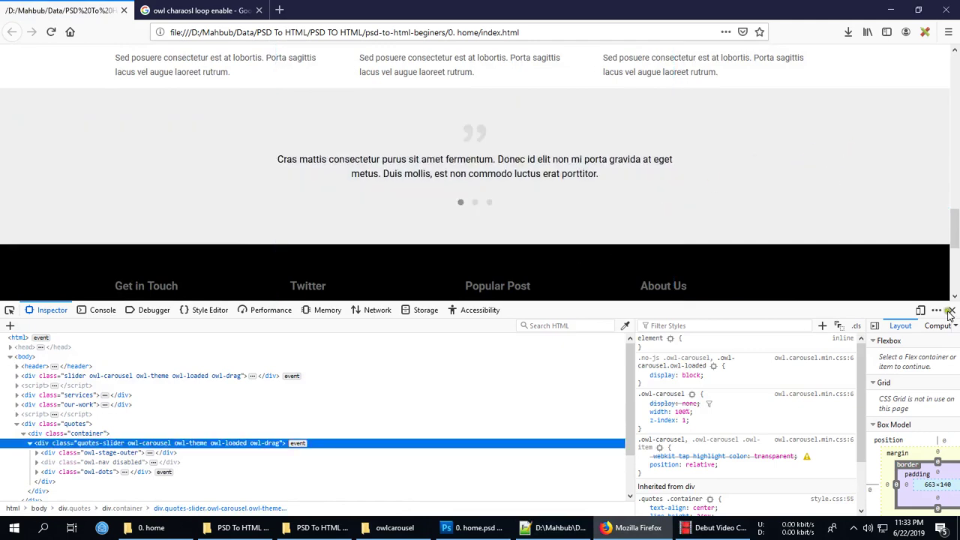
left_click(951, 311)
scroll(538, 300, "up", 3)
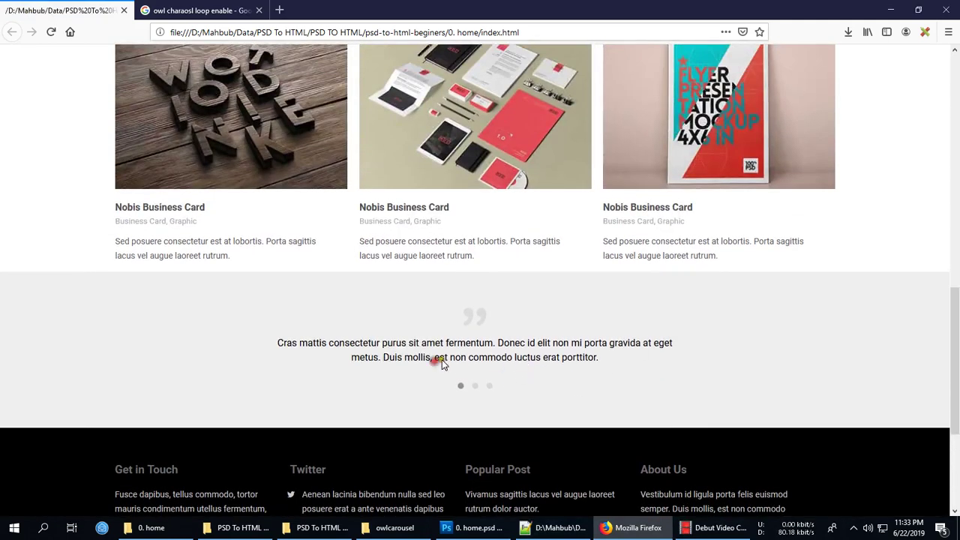
left_click_drag(437, 360, 555, 363)
scroll(554, 363, "up", 3)
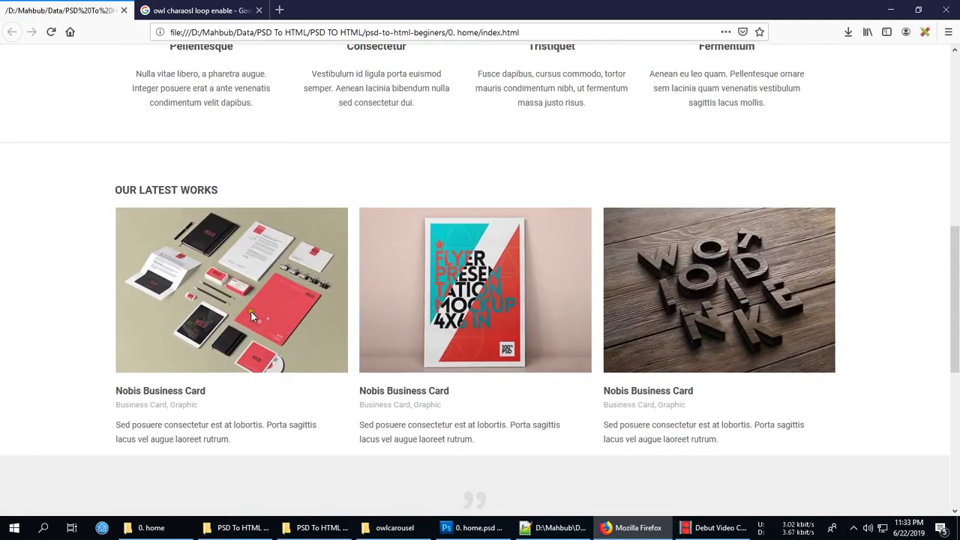
right_click(250, 310)
left_click(297, 422)
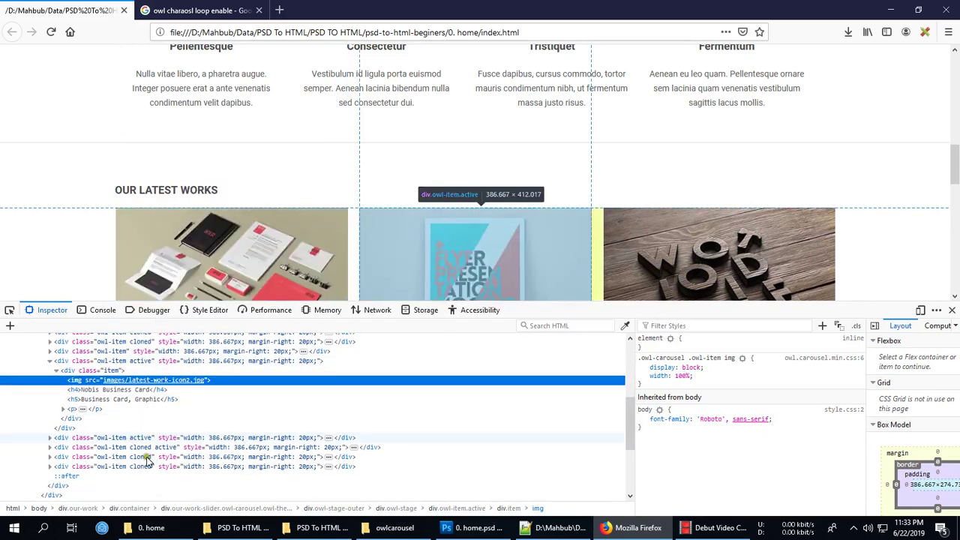
left_click(122, 482)
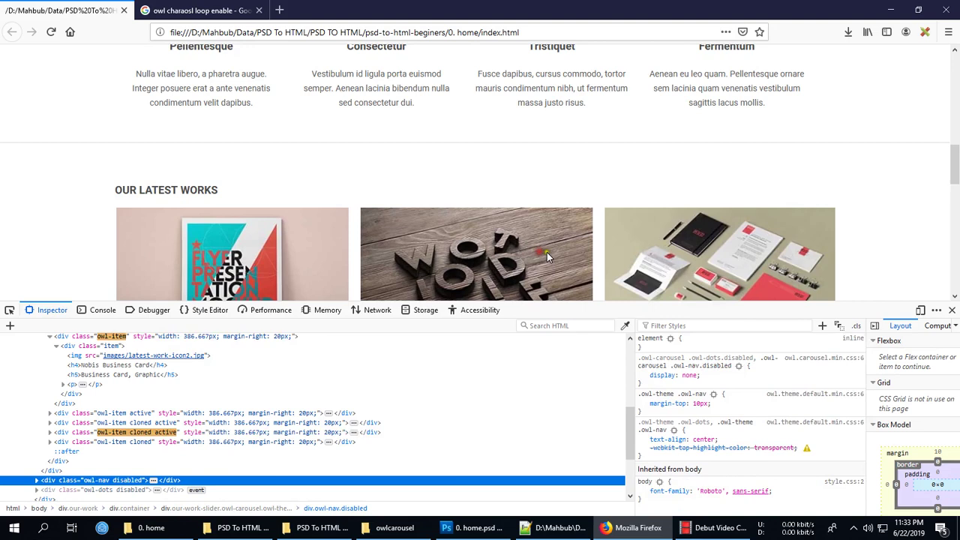
left_click(642, 376)
Duplicate the third quote item block as a fourth item and save index.html.
left_click(558, 527)
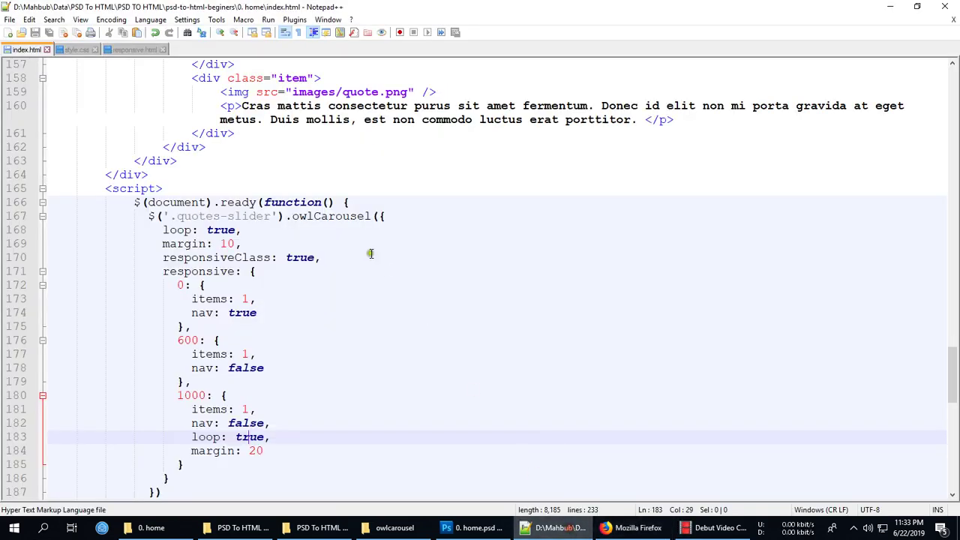
scroll(311, 312, "up", 5)
left_click_drag(239, 340, 191, 285)
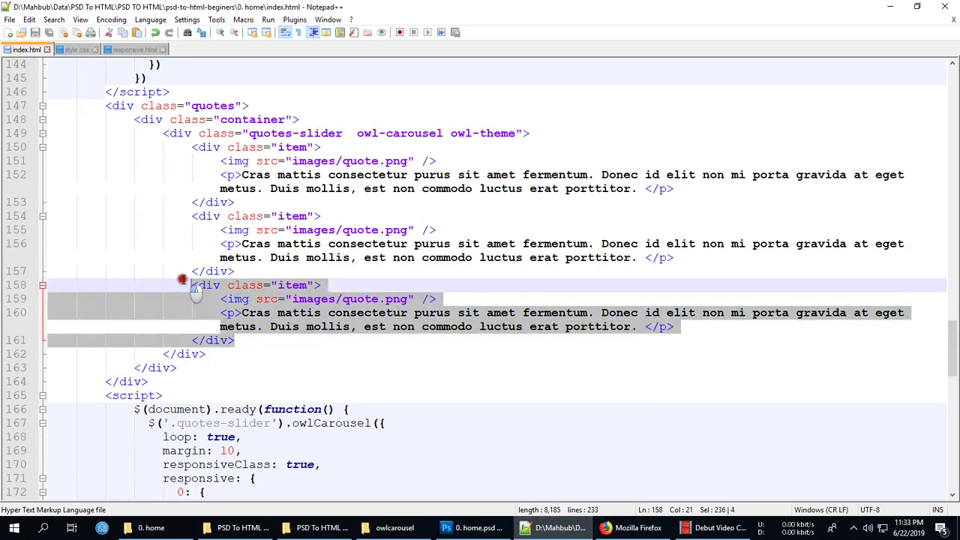
key("ctrl+c")
left_click(255, 340)
key("Return")
key("ctrl+v")
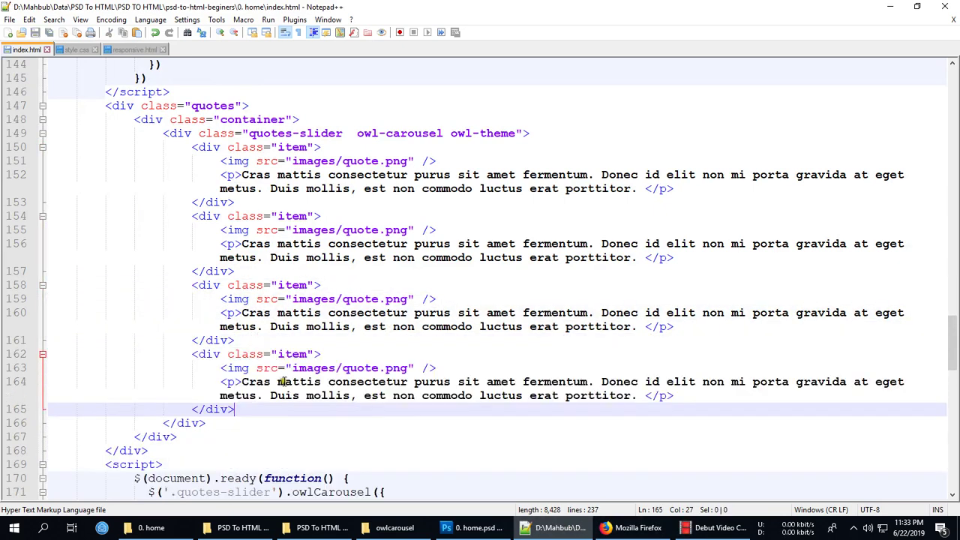
key("ctrl+s")
Reload the preview, close developer tools, and select the widest breakpoint's nav value to retype as true.
left_click(637, 527)
key("F5")
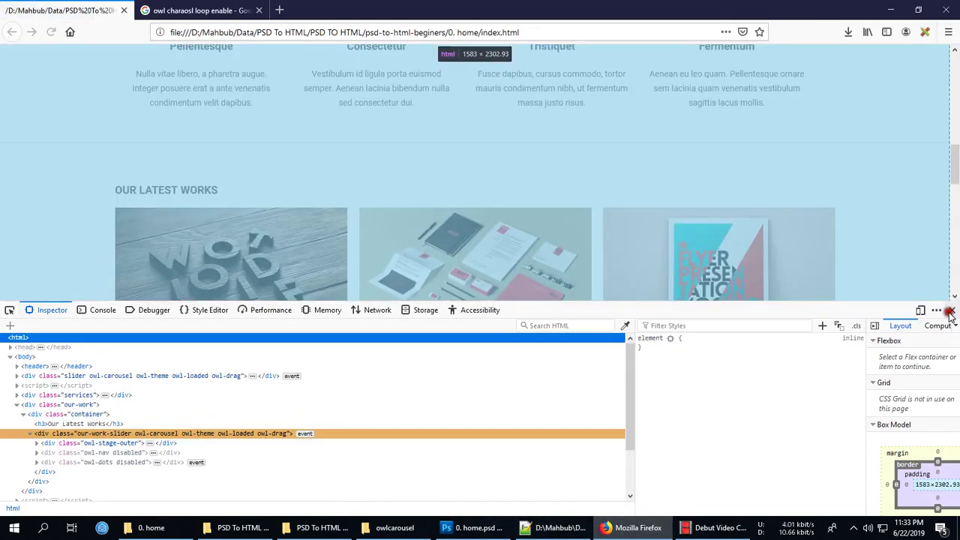
left_click(952, 310)
scroll(769, 312, "down", 1)
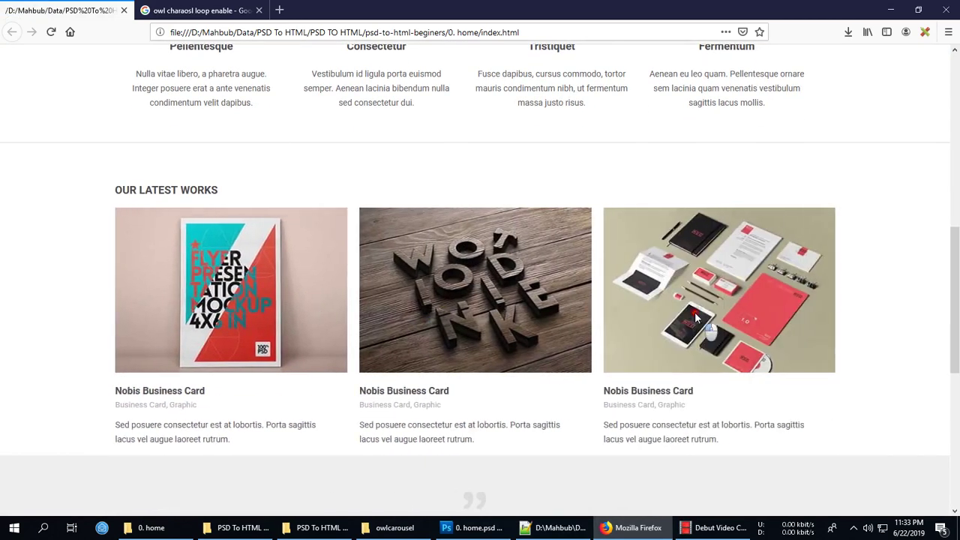
right_click(640, 306)
left_click(555, 528)
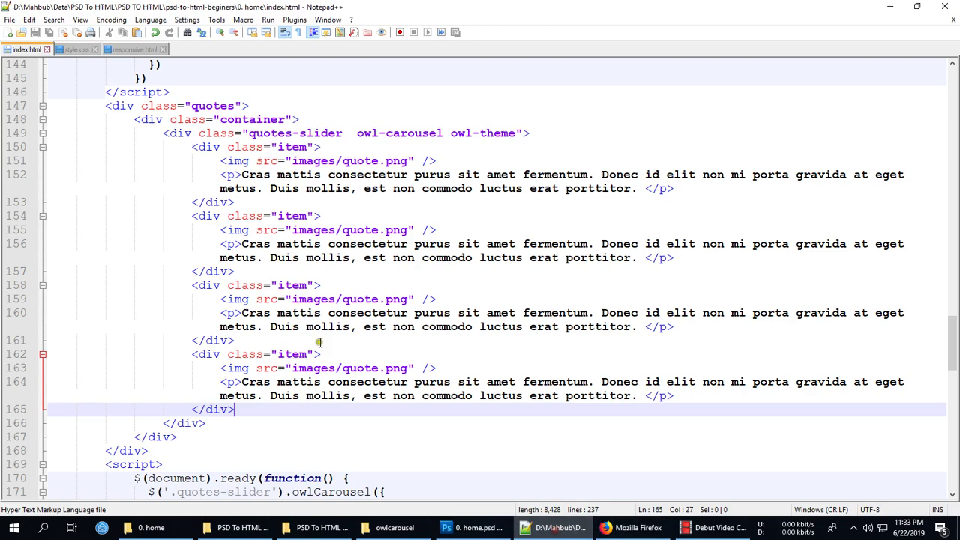
scroll(315, 343, "down", 3)
scroll(300, 375, "down", 2)
double_click(248, 409)
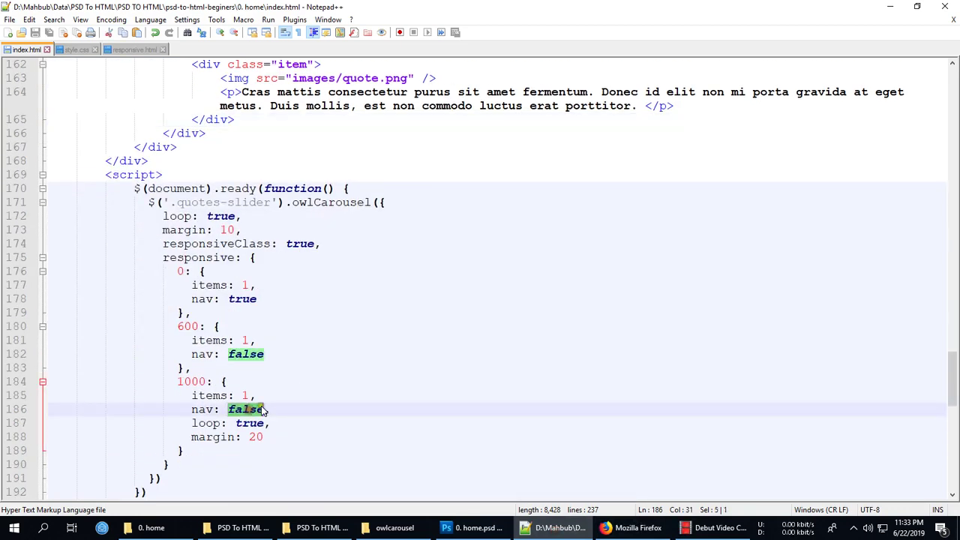
type("true,")
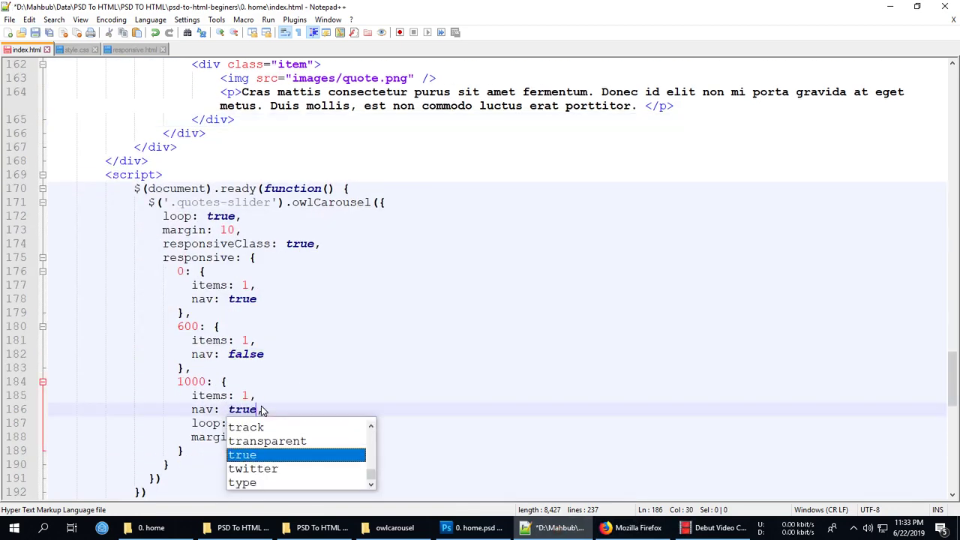
Reload the Firefox preview and inspect the Latest Works carousel's div.owl-nav.disabled element.
left_click(639, 527)
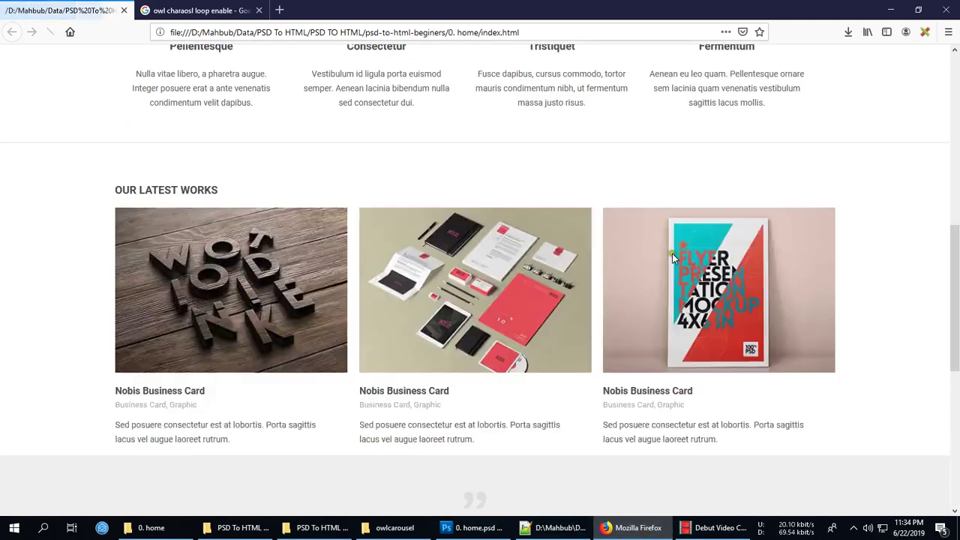
scroll(672, 253, "up", 3)
key("F5")
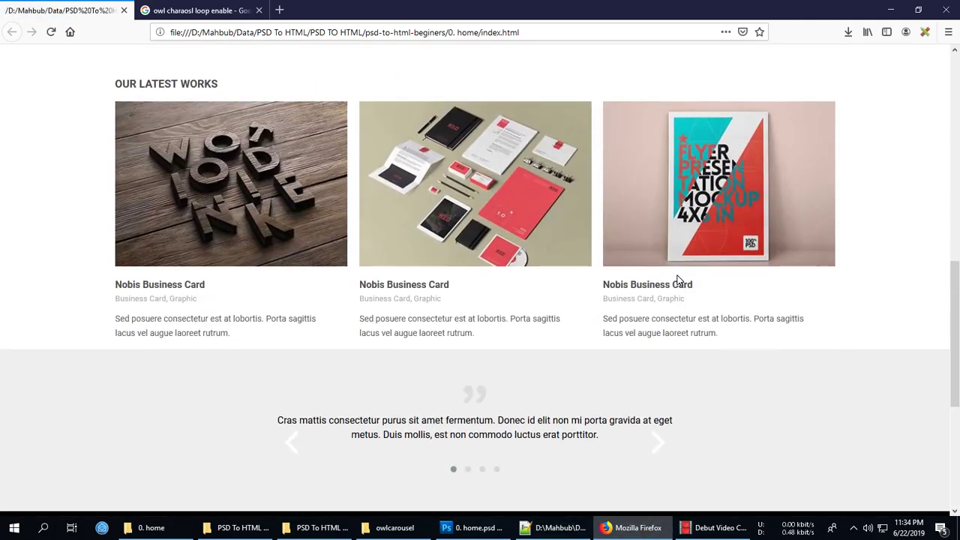
scroll(240, 278, "up", 1)
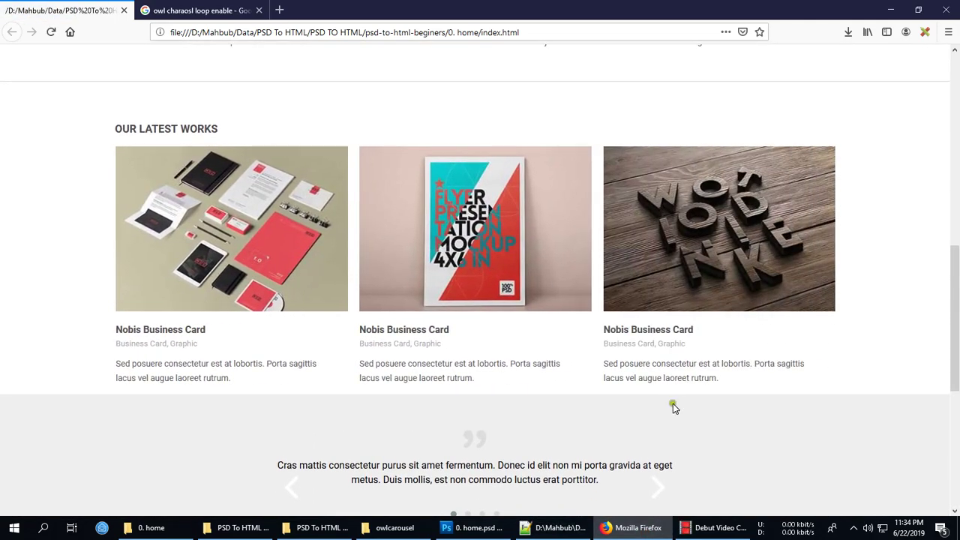
scroll(673, 404, "down", 3)
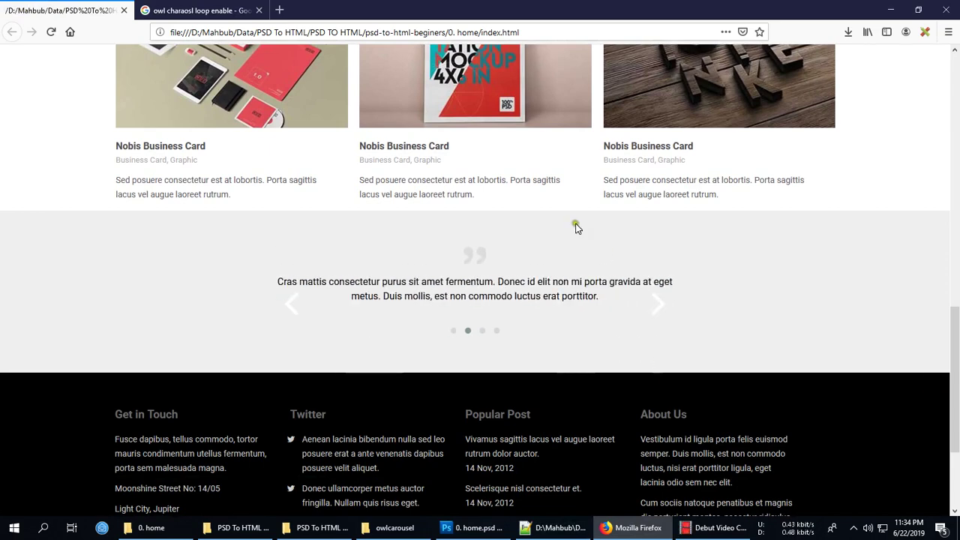
scroll(663, 307, "up", 3)
right_click(555, 214)
left_click(601, 324)
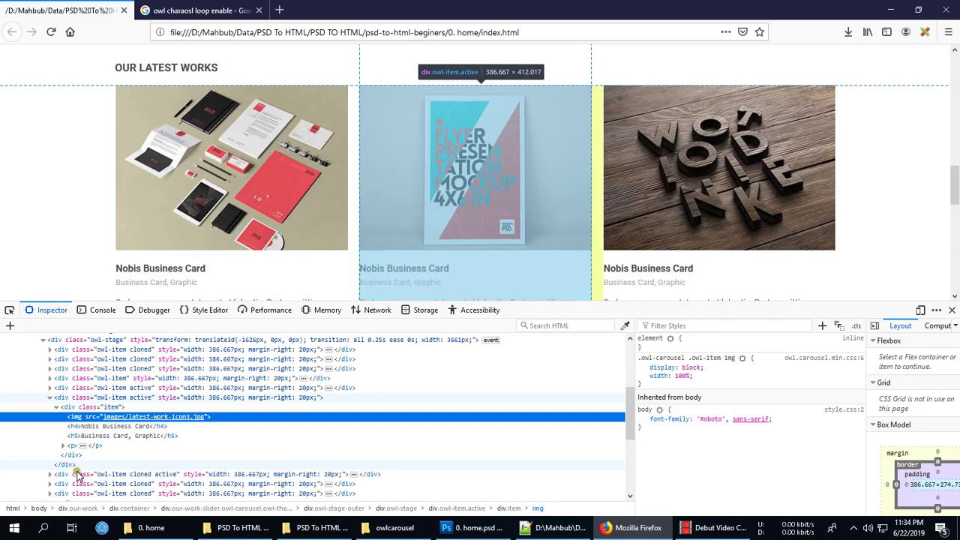
scroll(158, 450, "down", 2)
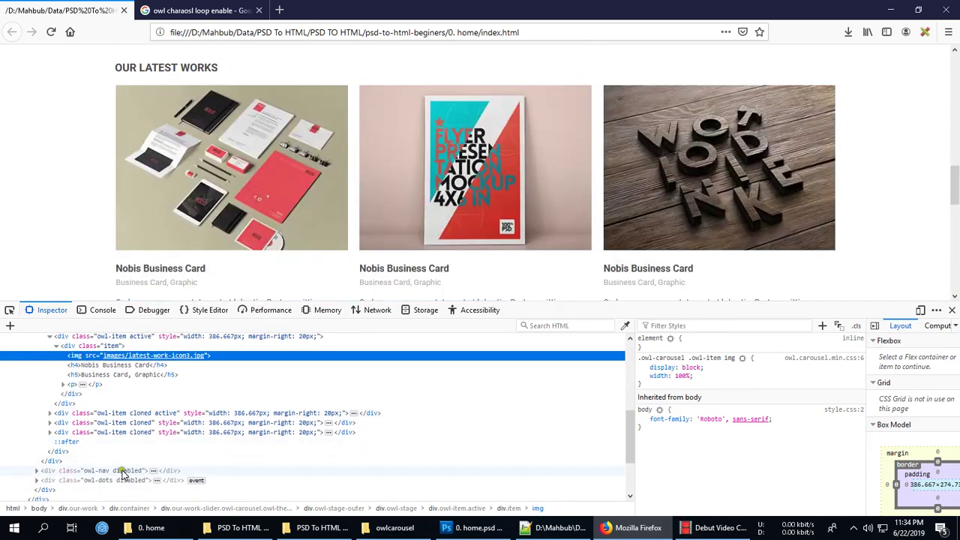
left_click(118, 471)
Paste copies of the last quote item block, undo the extra pastes, and save the HTML.
left_click(555, 528)
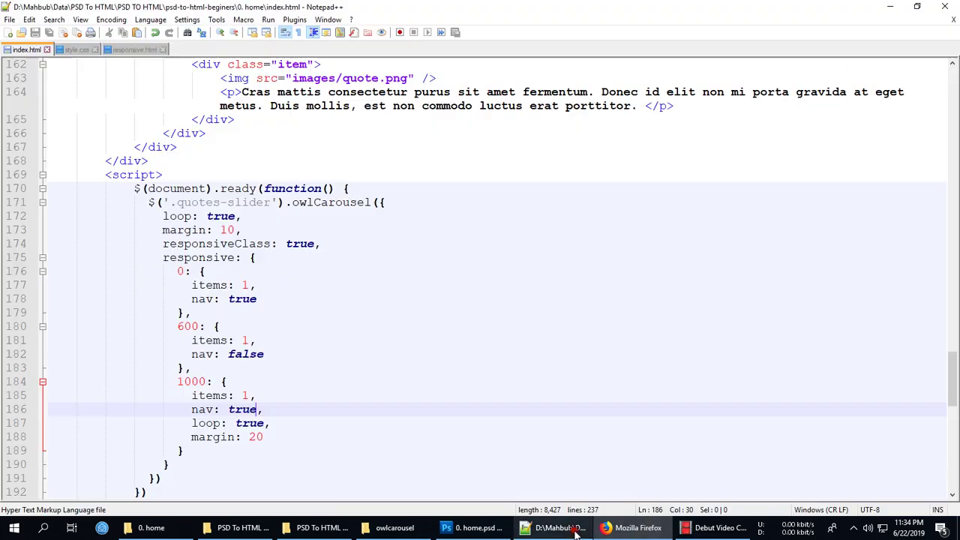
scroll(235, 229, "up", 6)
left_click_drag(237, 285, 192, 231)
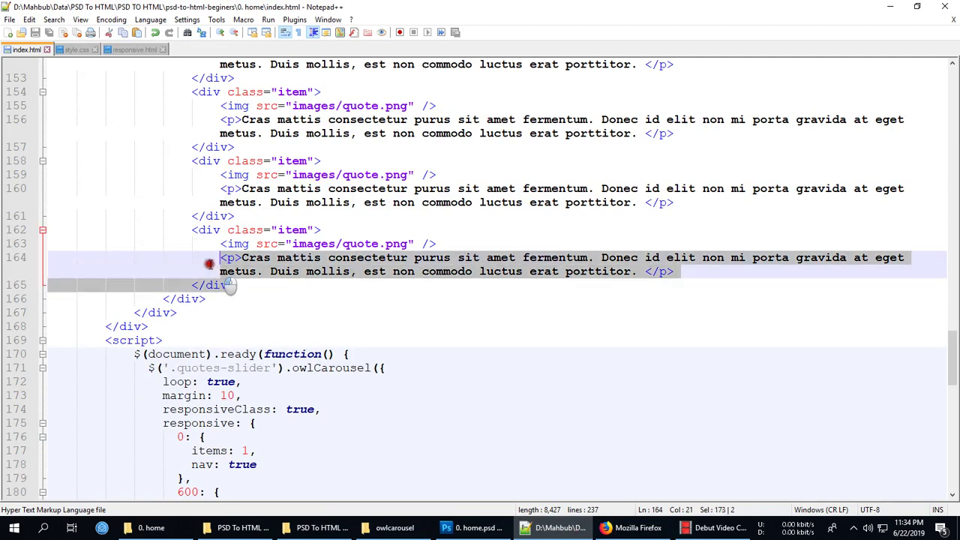
key("ctrl+c")
left_click(243, 284)
key("Return")
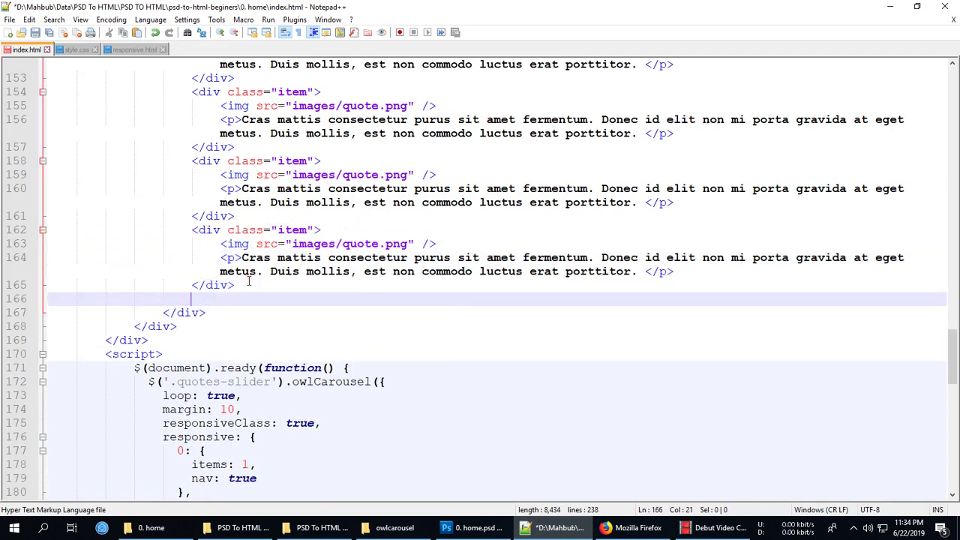
key("ctrl+v")
key("Return")
key("ctrl+v")
key("Return")
key("ctrl+v")
key("ctrl+s")
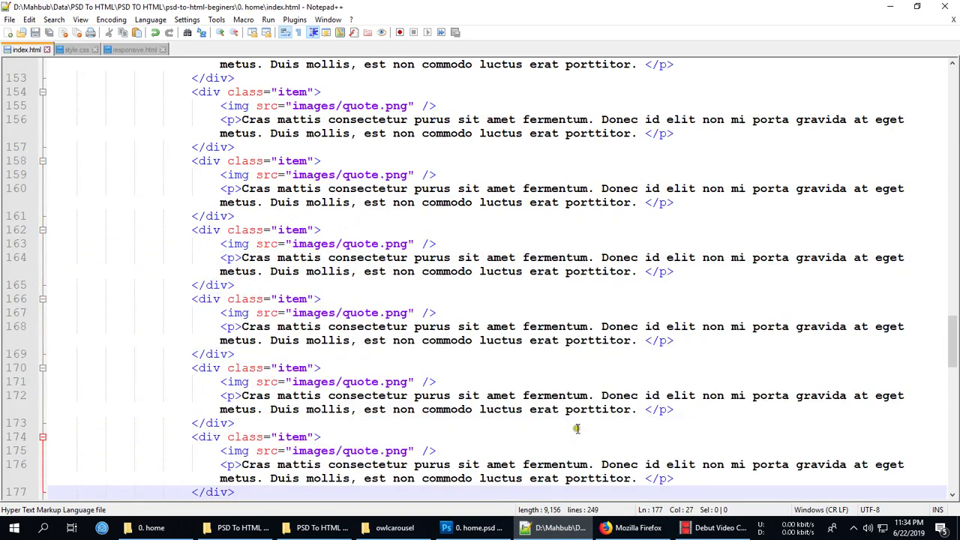
key("ctrl+z")
key("ctrl+z")
key("ctrl+z")
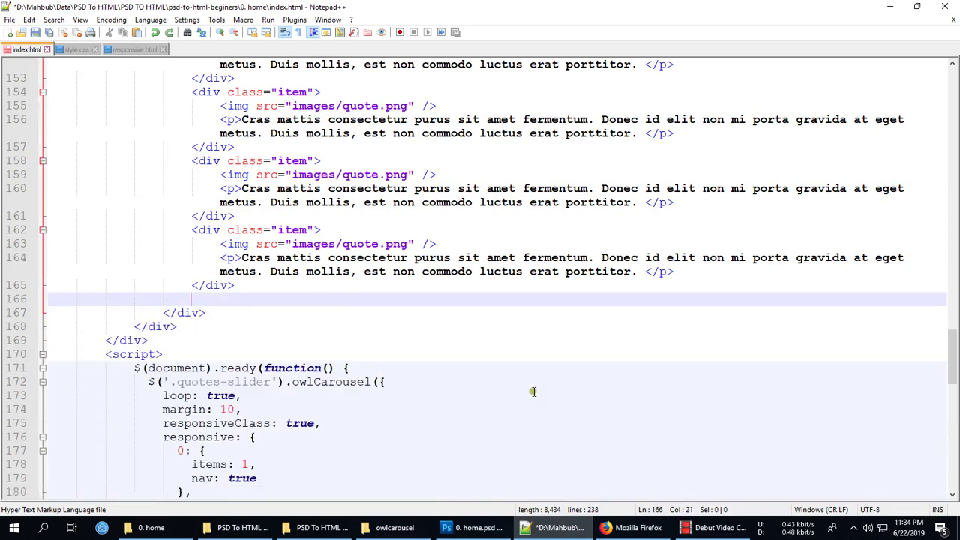
key("ctrl+z")
scroll(525, 381, "up", 4)
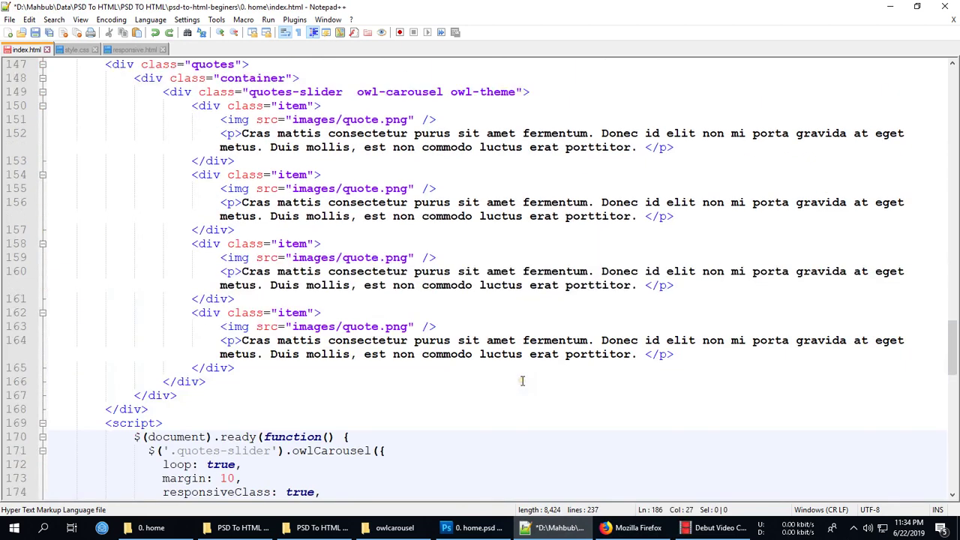
key("ctrl+s")
scroll(516, 381, "down", 4)
scroll(488, 383, "down", 2)
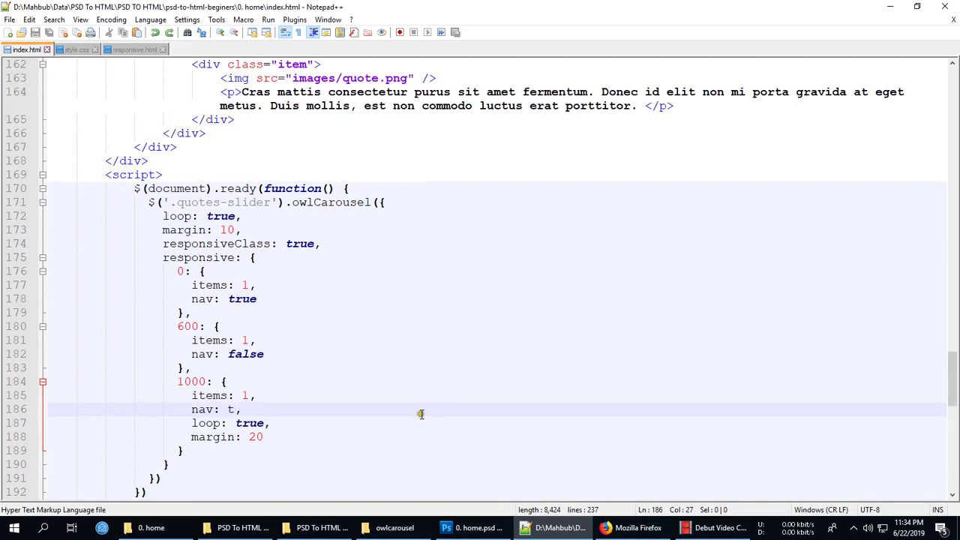
type("rue")
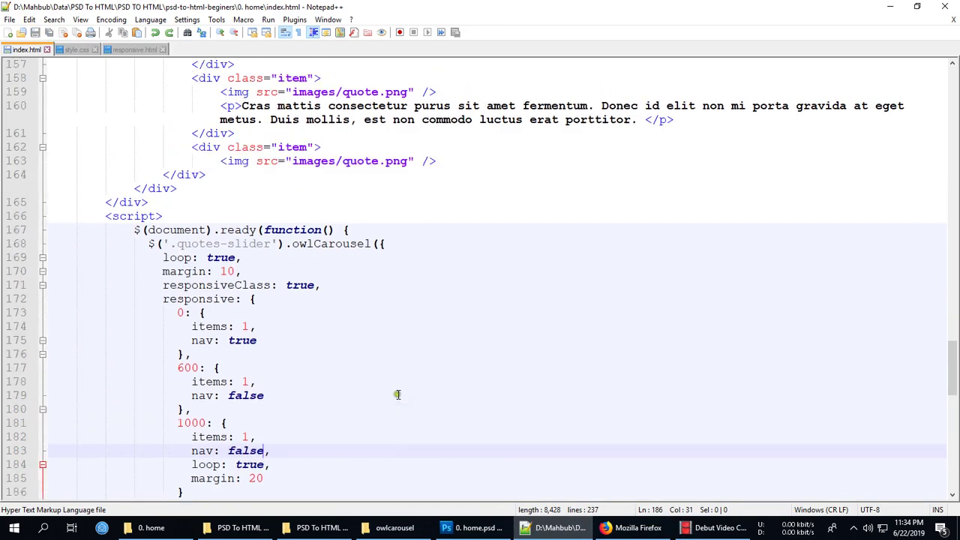
scroll(399, 386, "up", 12)
scroll(332, 362, "up", 3)
scroll(332, 361, "up", 6)
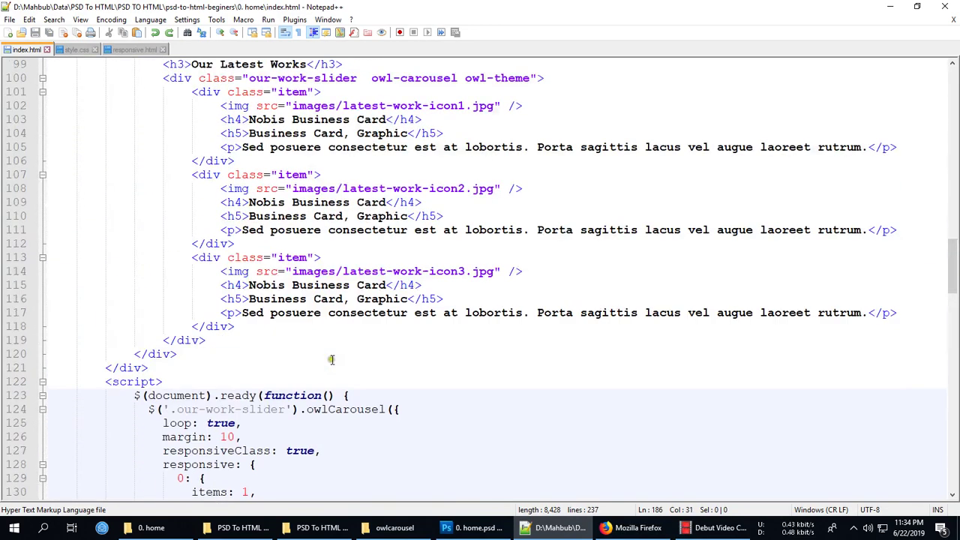
Duplicate the third Latest Works item as a fourth card, save, and reload Firefox.
left_click_drag(236, 326, 192, 257)
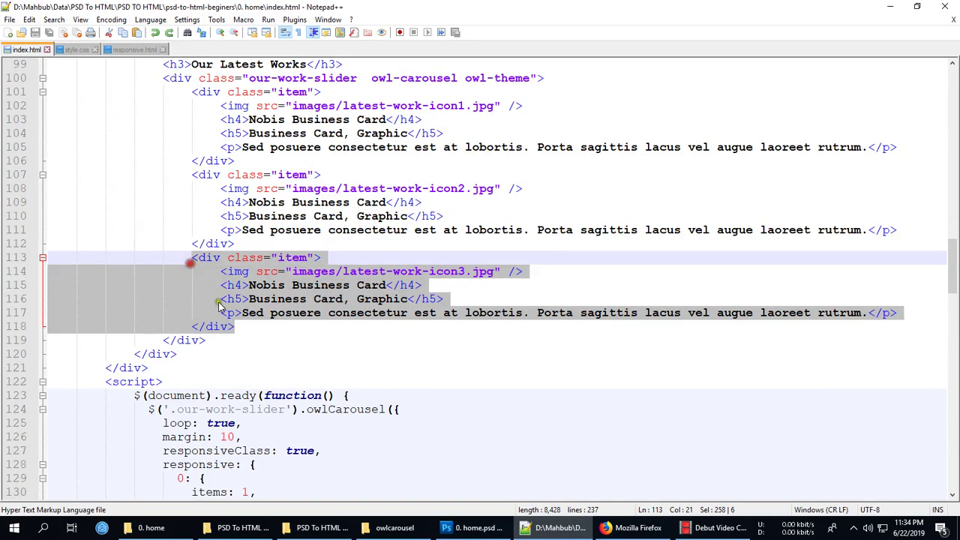
left_click(257, 327)
key("ctrl+v")
key("ctrl+s")
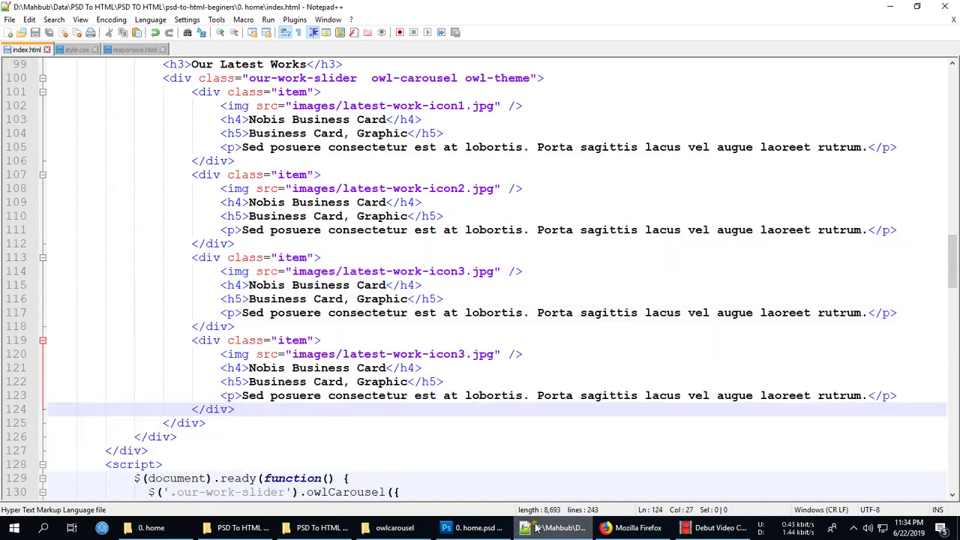
left_click(633, 527)
key("F5")
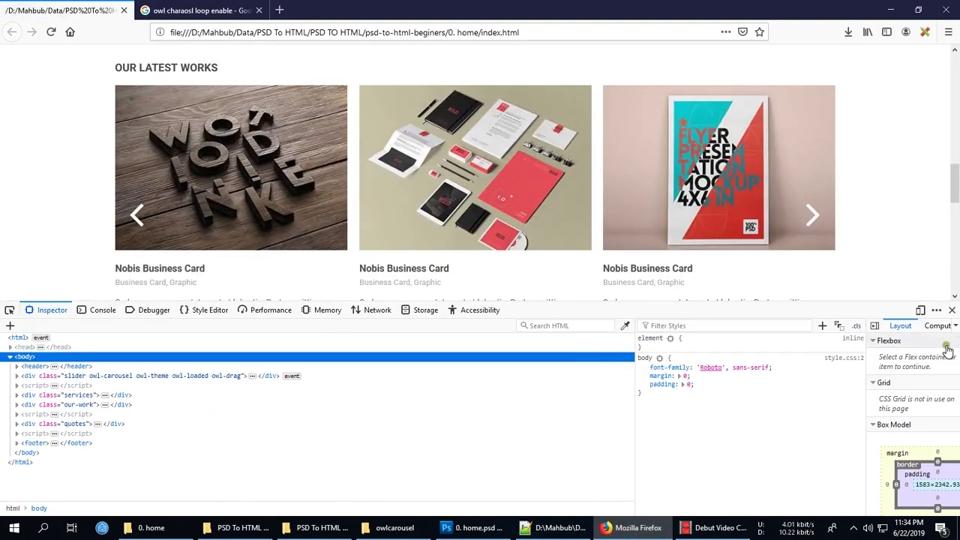
Close developer tools, advance the Latest Works carousel, then select the wide-screen nav value in Notepad++.
left_click(952, 309)
scroll(829, 303, "up", 1)
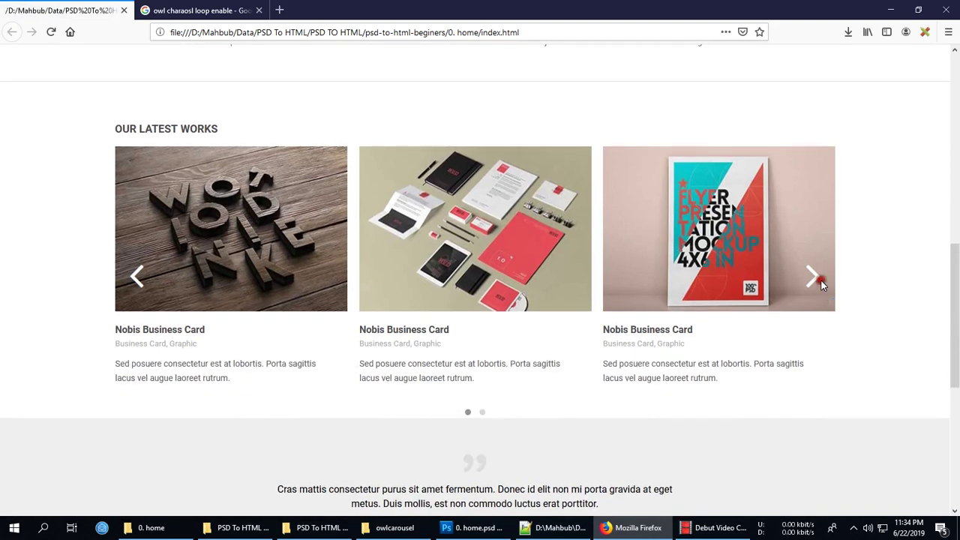
left_click(818, 279)
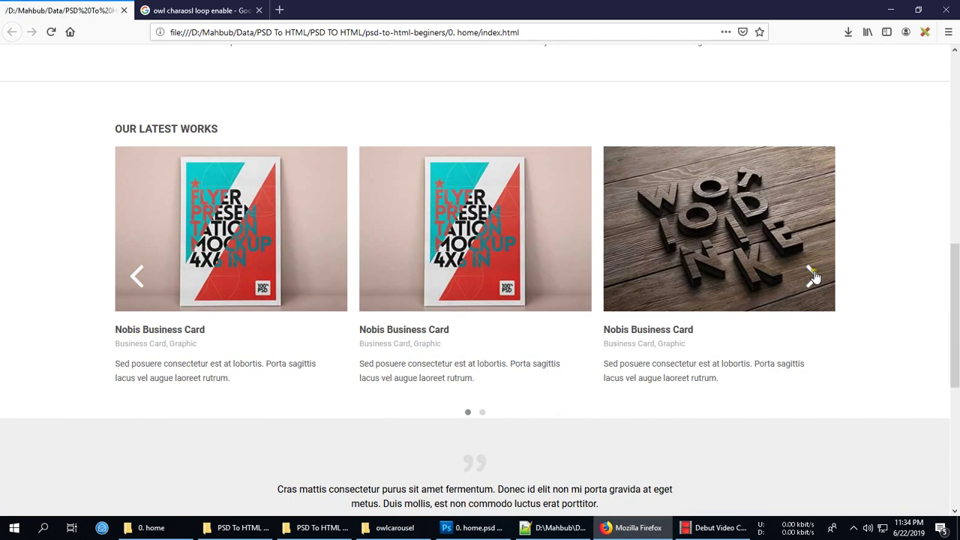
left_click(555, 527)
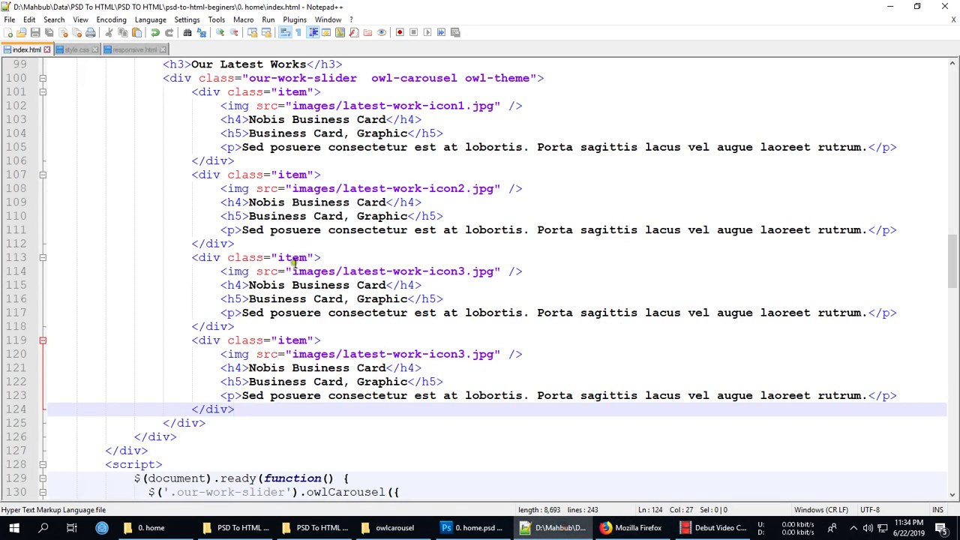
scroll(294, 260, "up", 2)
scroll(295, 260, "down", 5)
scroll(249, 368, "down", 2)
scroll(249, 368, "down", 1)
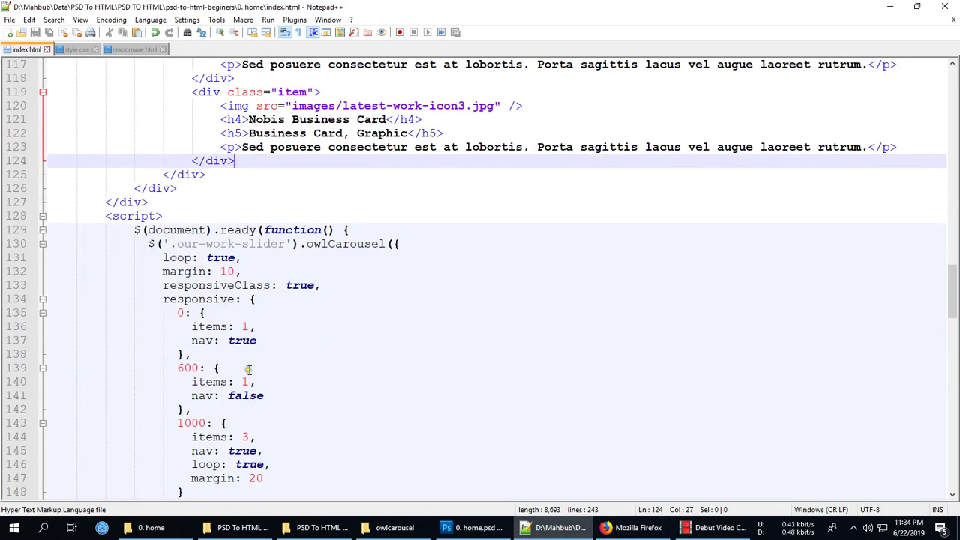
double_click(249, 451)
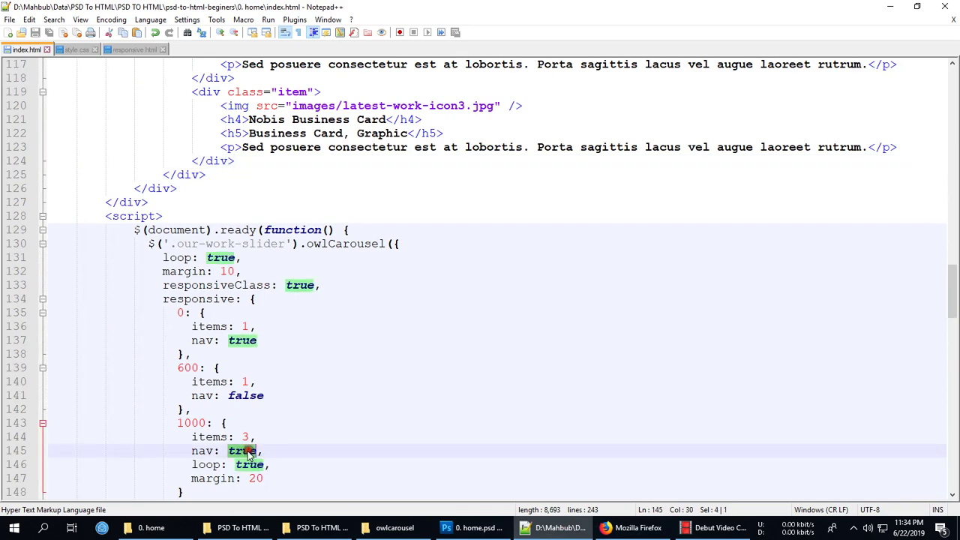
type("fals")
Save the slider script with wide-screen nav set to false and reload Firefox.
key("ctrl+s")
key("alt+Tab")
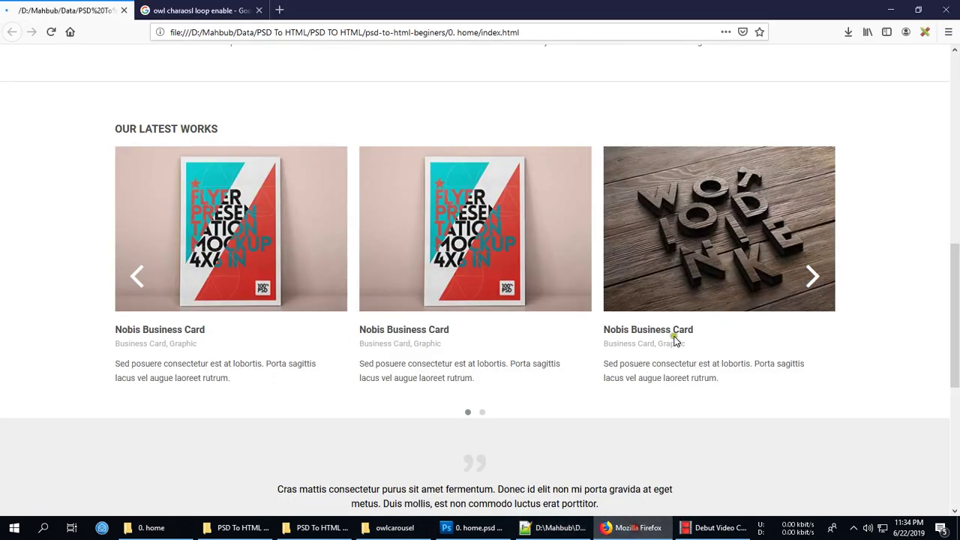
key("F5")
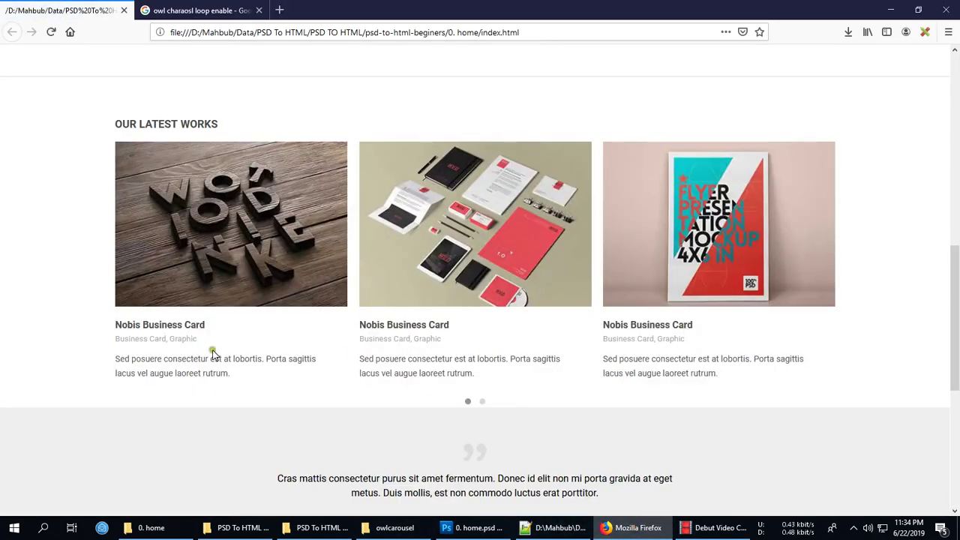
Add padding-bottom: 50px to the .our-work rule in the Inspector and copy the rule.
right_click(134, 127)
left_click(180, 254)
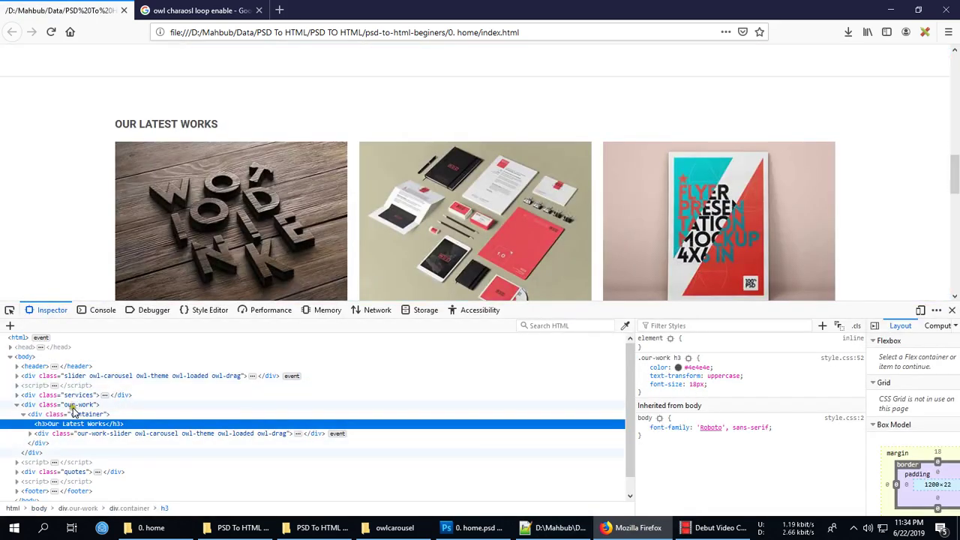
left_click(73, 406)
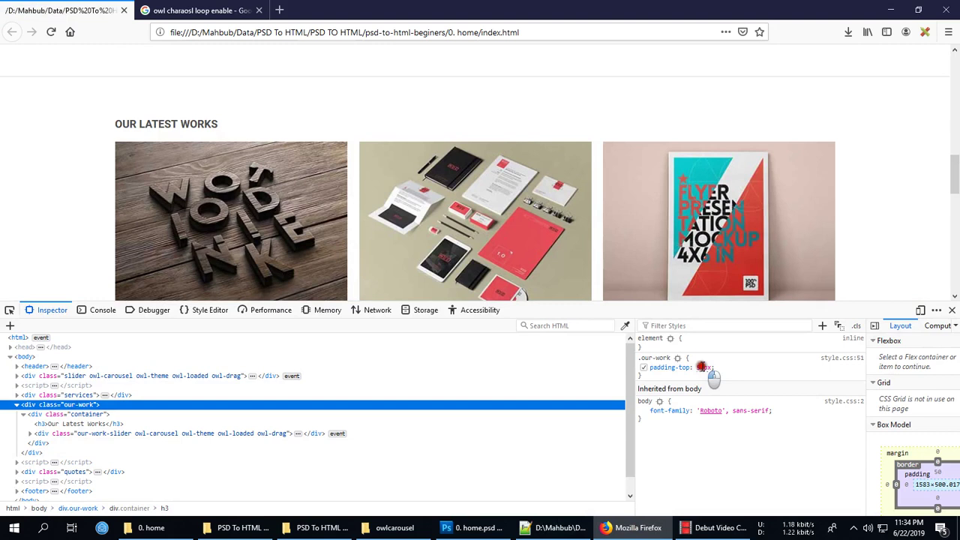
left_click(713, 368)
type("padding")
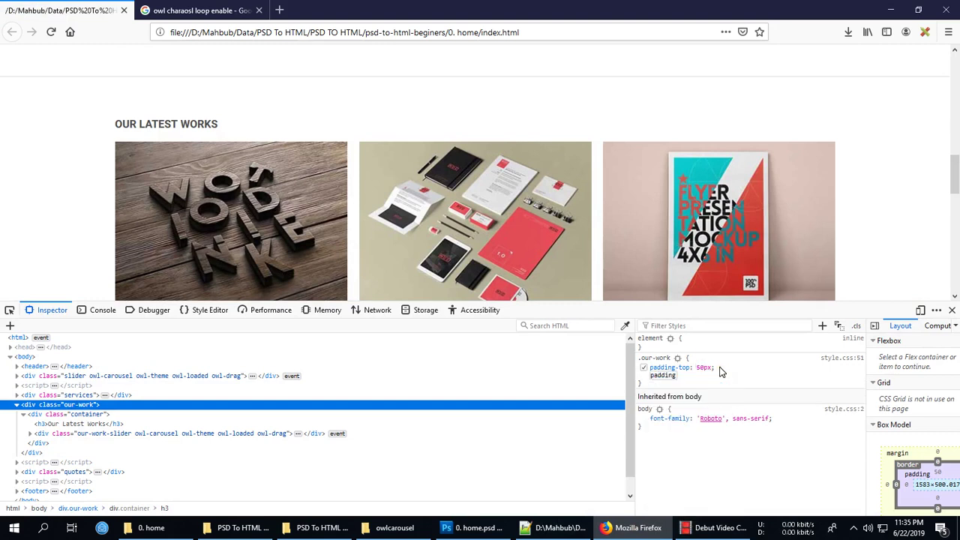
type("-bottom")
key("Tab")
type("50")
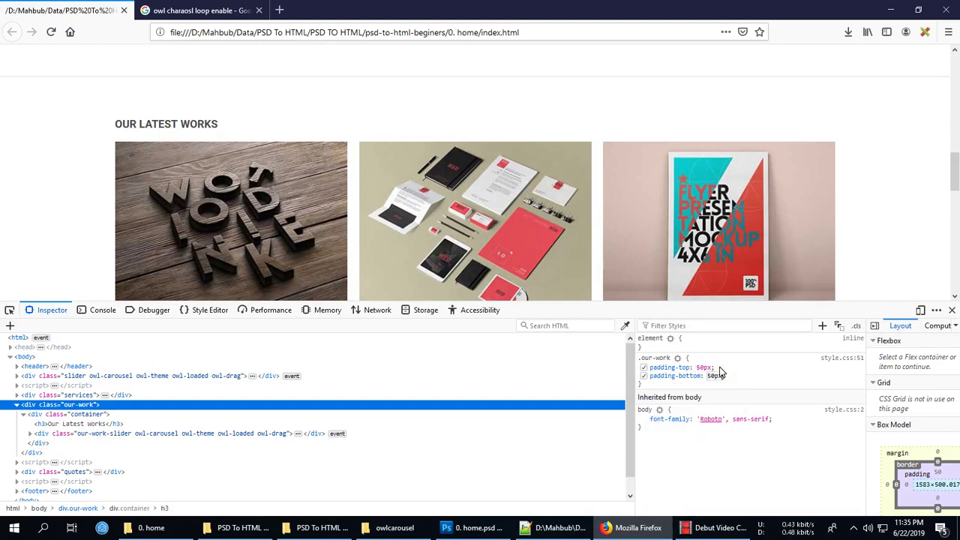
mouse_move(726, 376)
left_mouse_down()
mouse_move(637, 357)
mouse_move(504, 31)
left_mouse_up()
key("Escape")
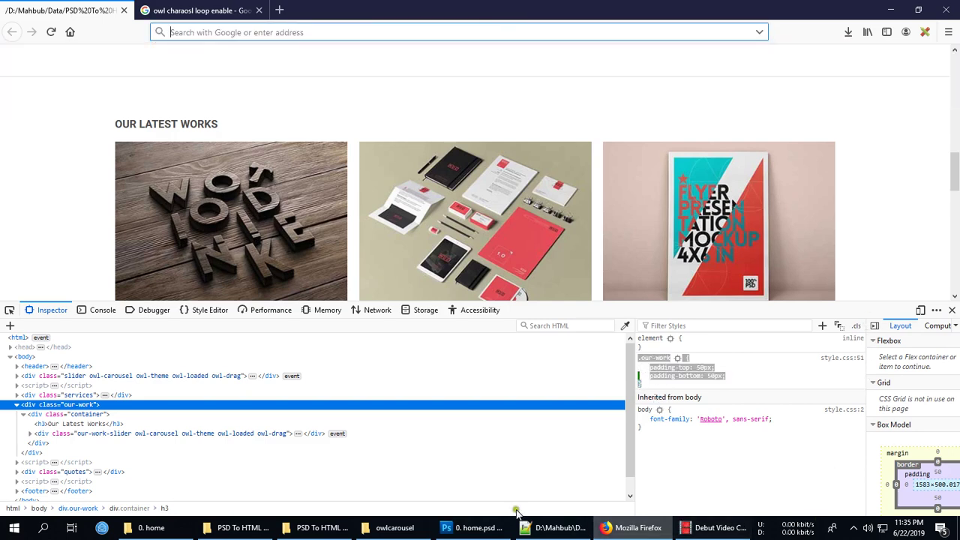
Paste the updated .our-work rule over line 51 of style.css, save, and reload Firefox.
left_click(555, 528)
left_click(79, 49)
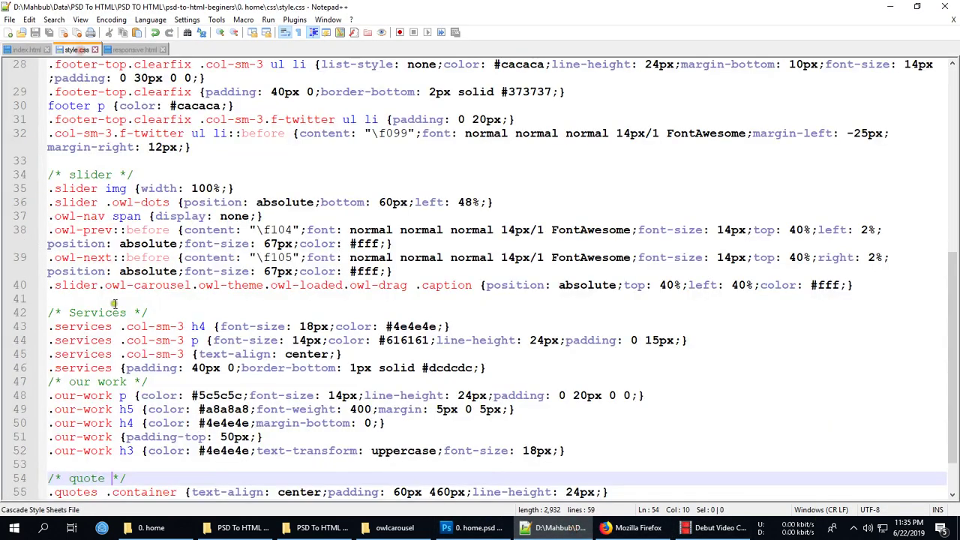
left_click(112, 409)
triple_click(239, 382)
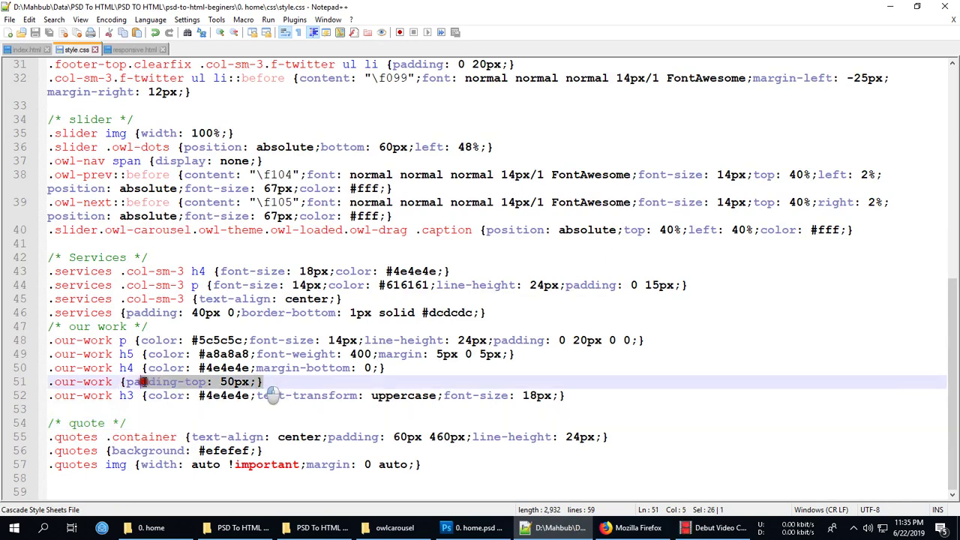
type(".our-work {padding-top: 50px;padding-bottom: 50px;}")
key("ctrl+s")
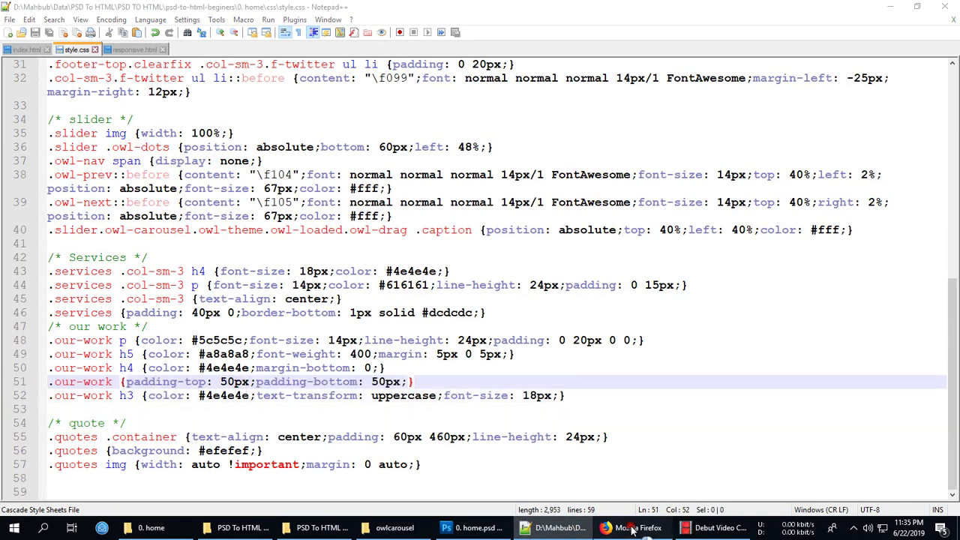
left_click(630, 528)
key("F5")
key("F12")
scroll(840, 305, "down", 1)
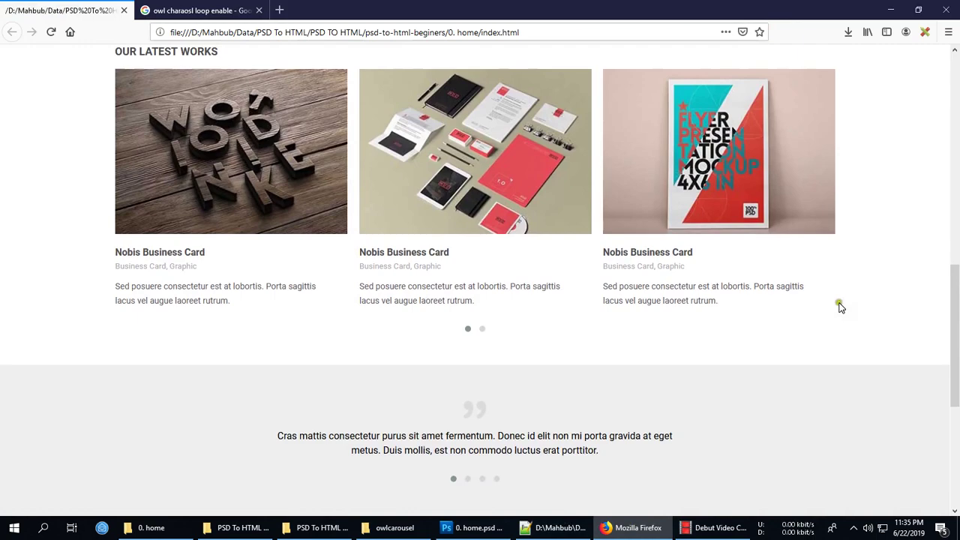
scroll(841, 305, "up", 1)
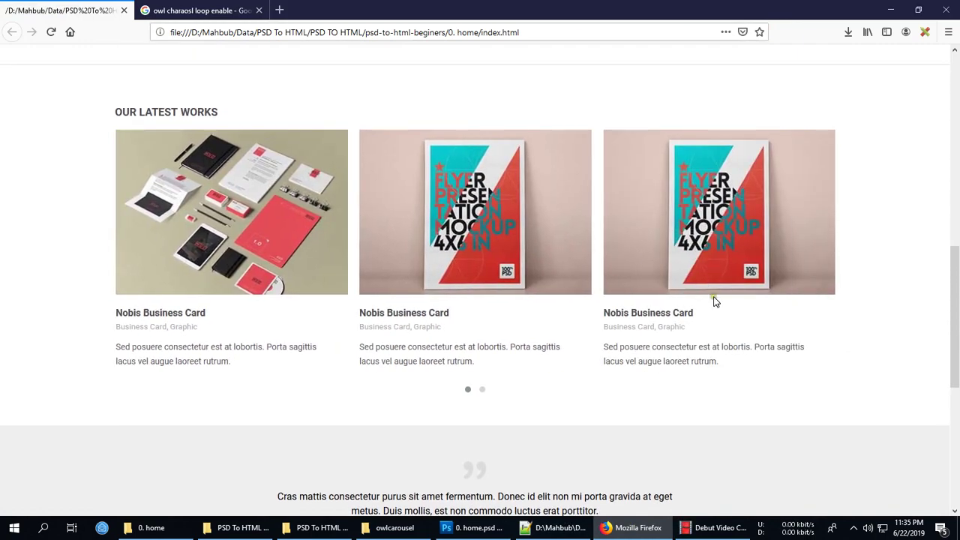
scroll(715, 302, "down", 3)
scroll(714, 301, "down", 3)
scroll(720, 317, "up", 3)
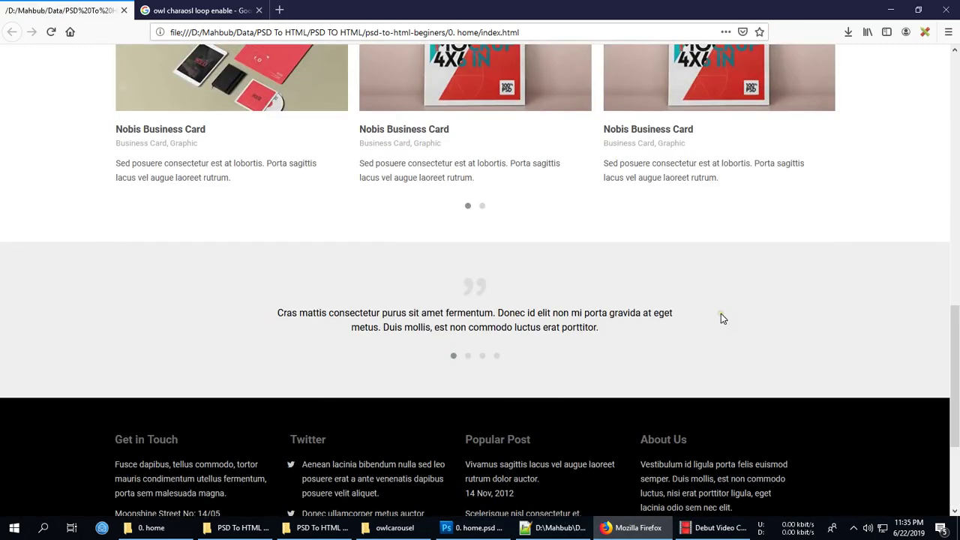
scroll(723, 311, "up", 4)
scroll(725, 309, "up", 5)
scroll(725, 309, "up", 2)
scroll(724, 309, "down", 2)
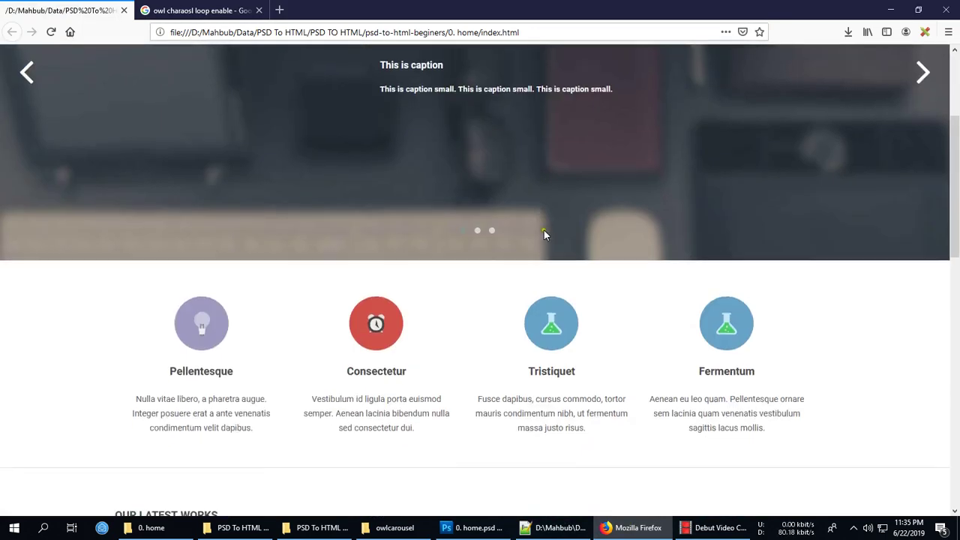
scroll(543, 230, "down", 4)
scroll(547, 233, "down", 4)
scroll(552, 233, "down", 4)
scroll(580, 260, "down", 2)
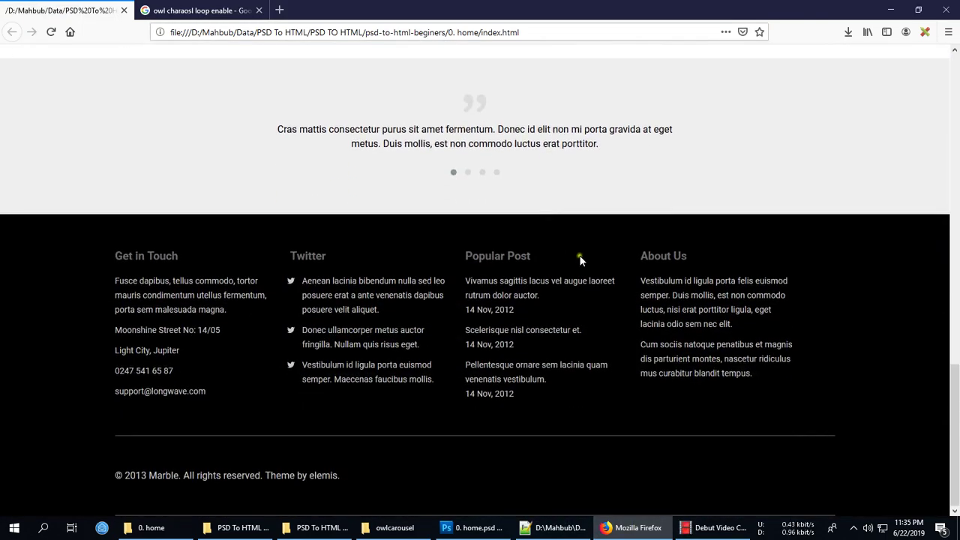
scroll(581, 260, "up", 4)
scroll(675, 295, "up", 5)
scroll(675, 294, "up", 3)
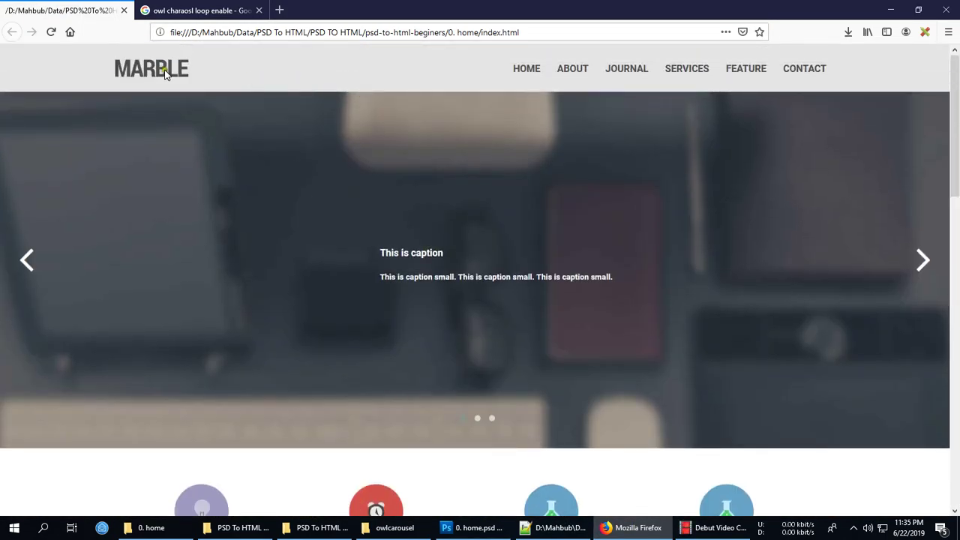
scroll(680, 304, "down", 4)
scroll(680, 305, "down", 5)
scroll(680, 304, "down", 4)
scroll(684, 300, "up", 3)
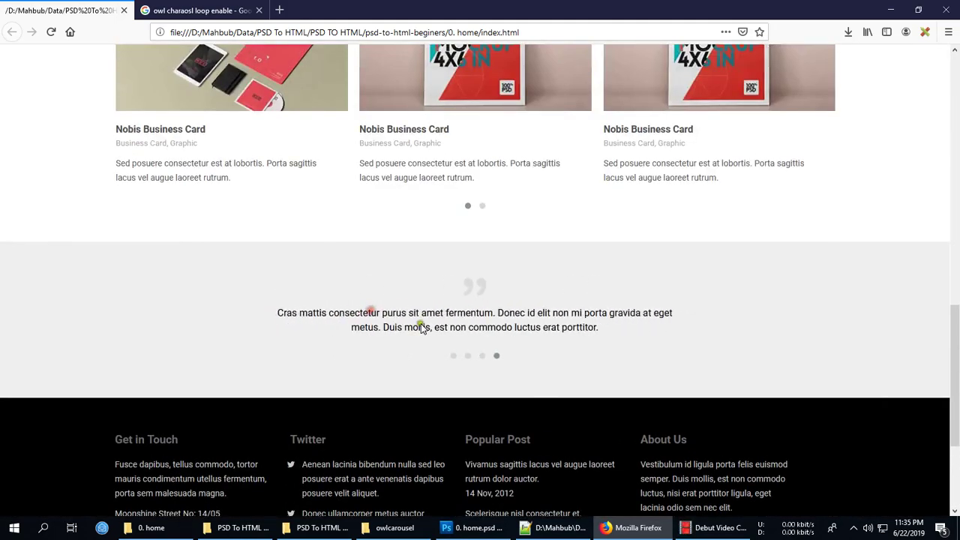
scroll(600, 261, "up", 3)
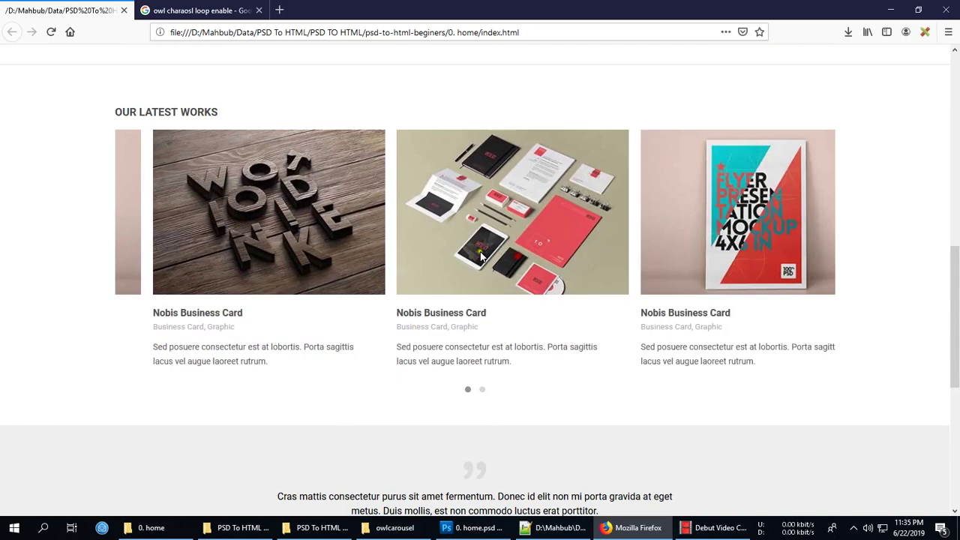
scroll(527, 323, "up", 1)
scroll(526, 323, "down", 8)
scroll(527, 318, "up", 6)
scroll(528, 315, "up", 5)
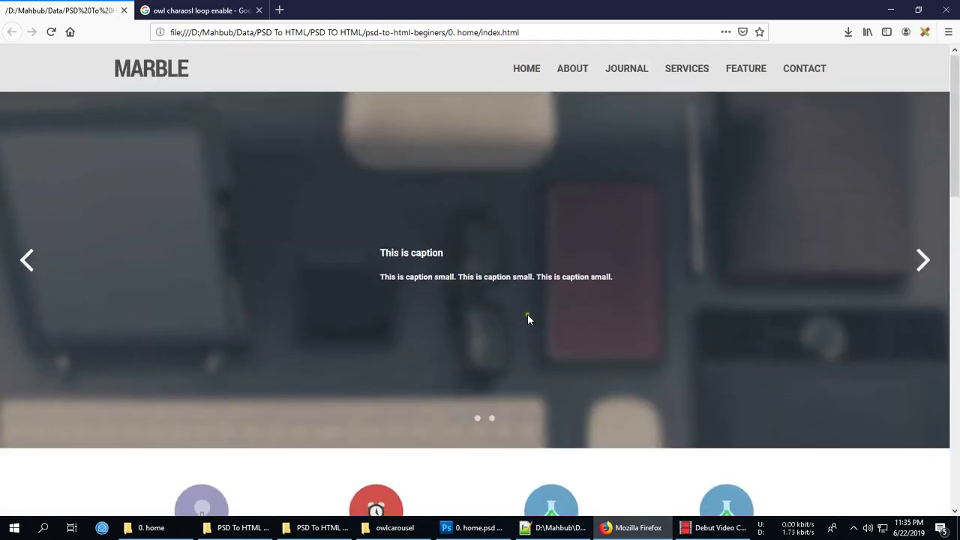
scroll(527, 313, "down", 3)
scroll(327, 300, "down", 5)
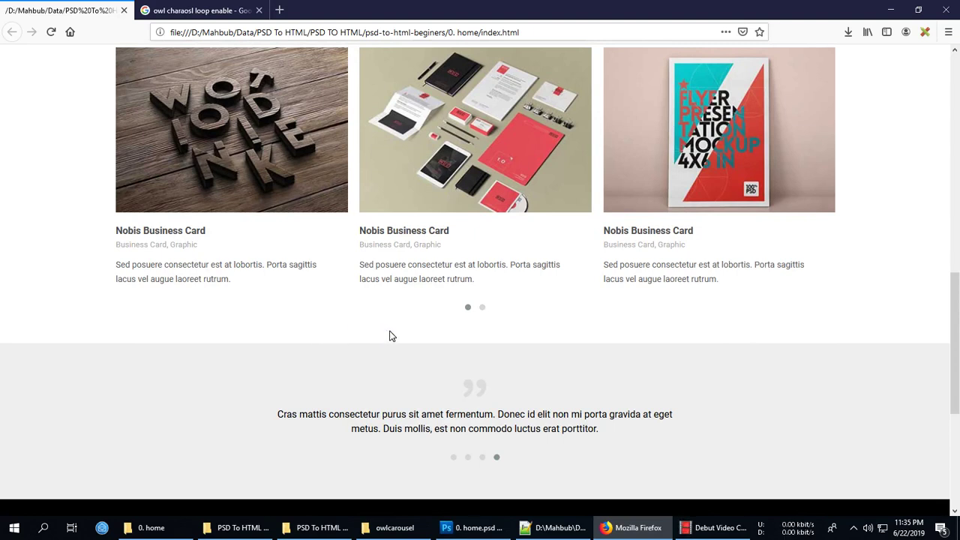
scroll(515, 361, "down", 4)
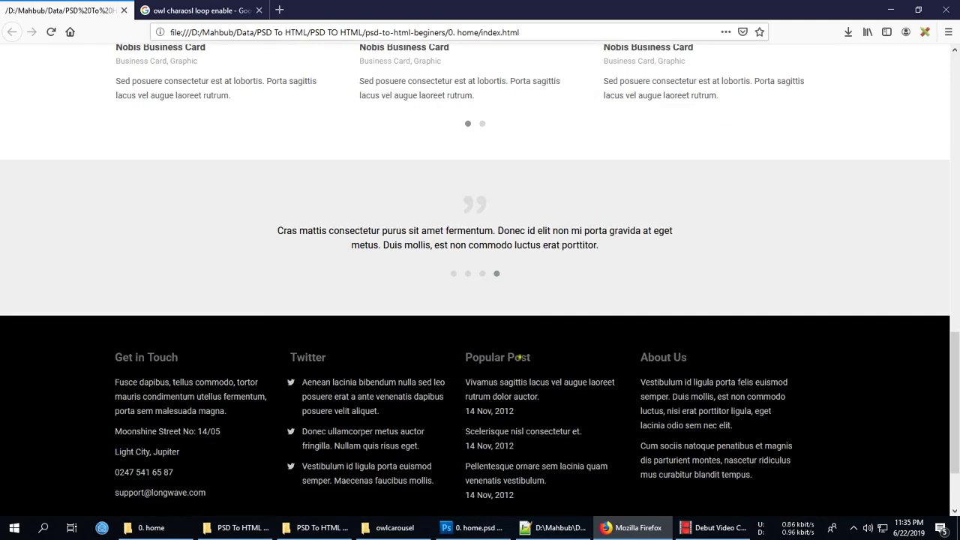
scroll(525, 361, "down", 2)
scroll(529, 362, "up", 8)
scroll(528, 355, "up", 8)
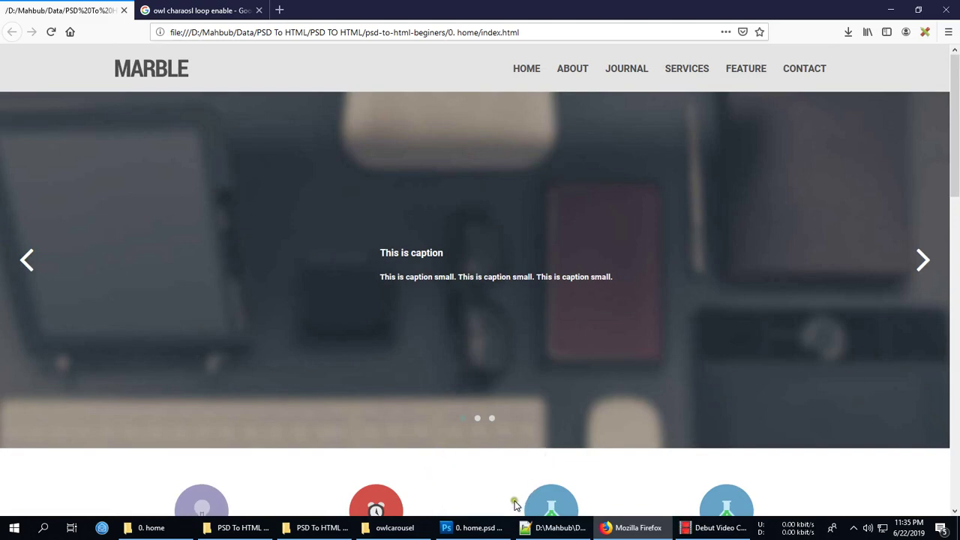
scroll(516, 450, "down", 3)
scroll(516, 420, "down", 8)
scroll(520, 405, "down", 4)
scroll(522, 397, "up", 10)
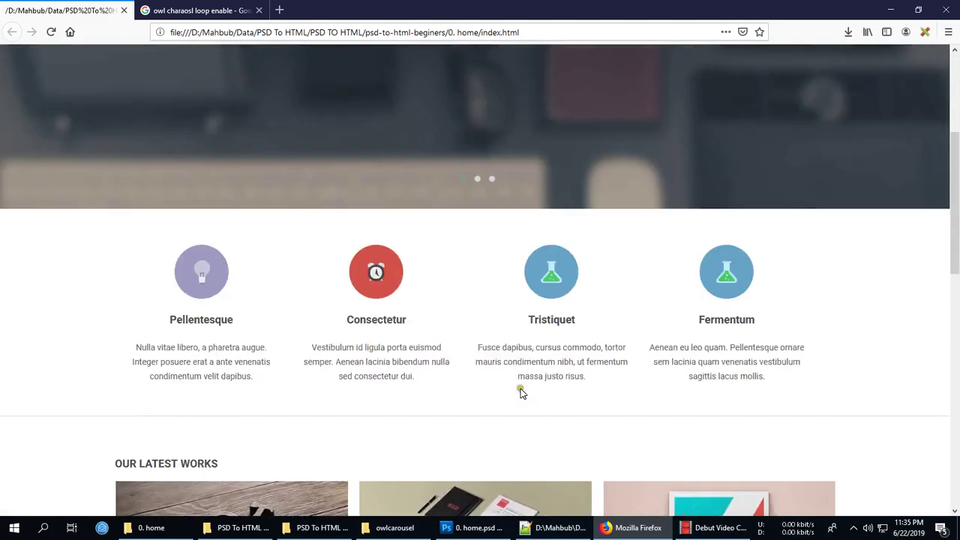
scroll(522, 392, "up", 4)
scroll(567, 373, "down", 5)
scroll(608, 345, "down", 1)
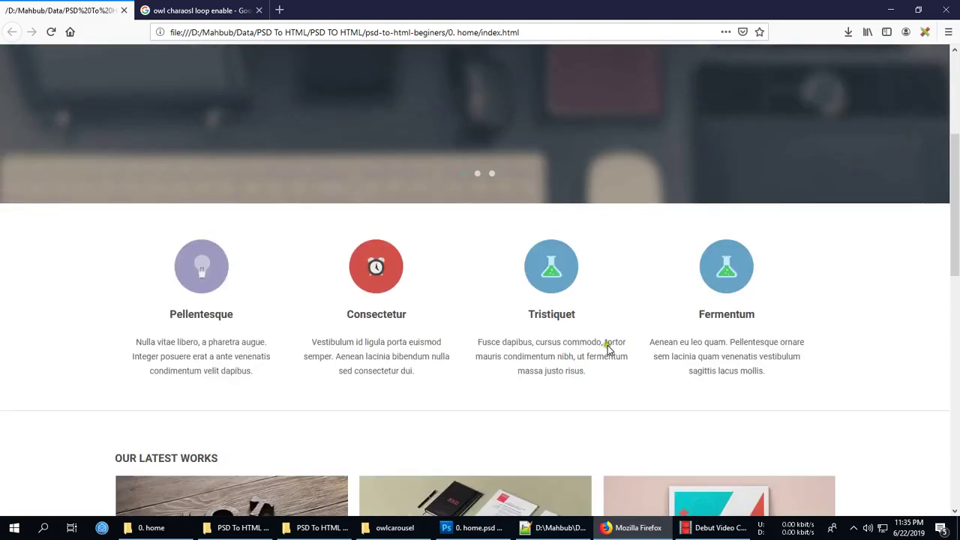
scroll(622, 345, "down", 6)
scroll(622, 345, "down", 4)
scroll(235, 279, "down", 1)
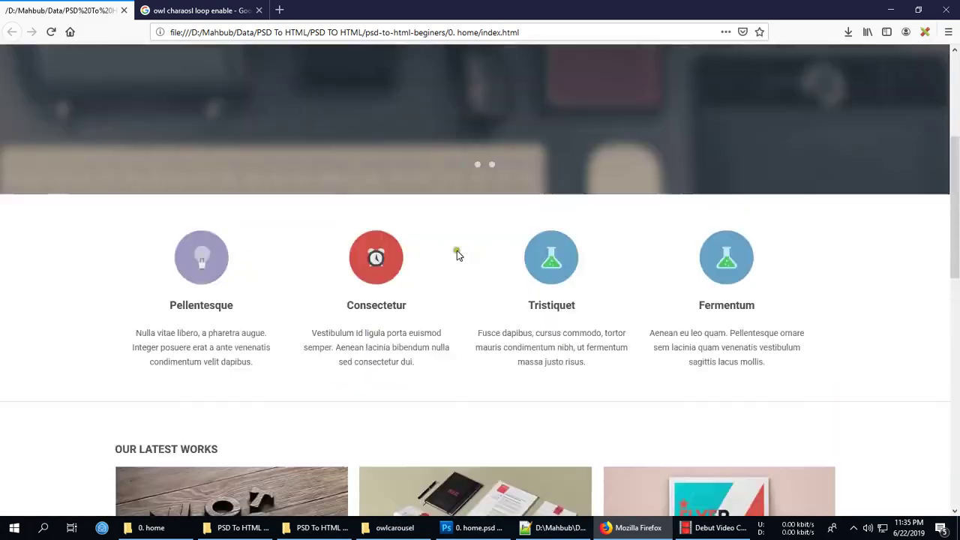
scroll(457, 253, "up", 5)
scroll(498, 259, "down", 8)
scroll(498, 259, "down", 8)
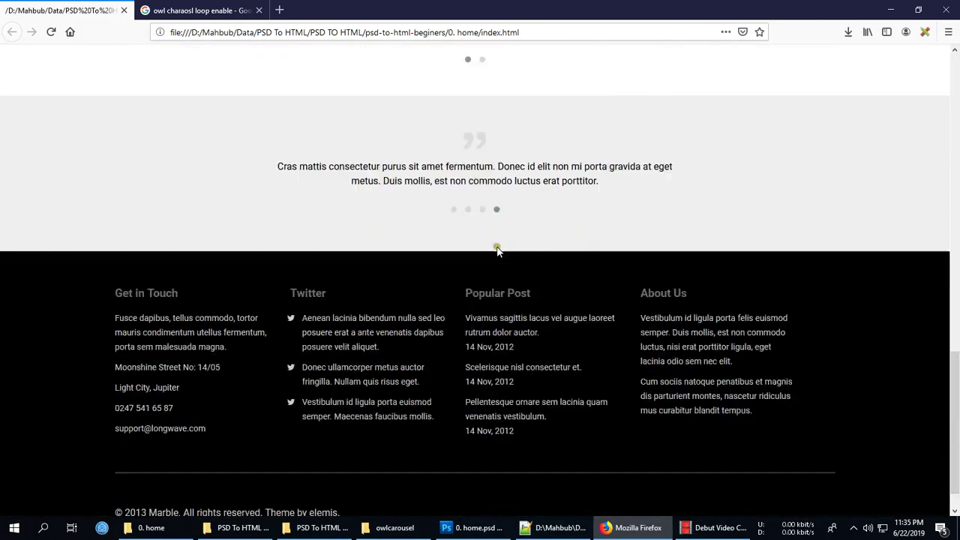